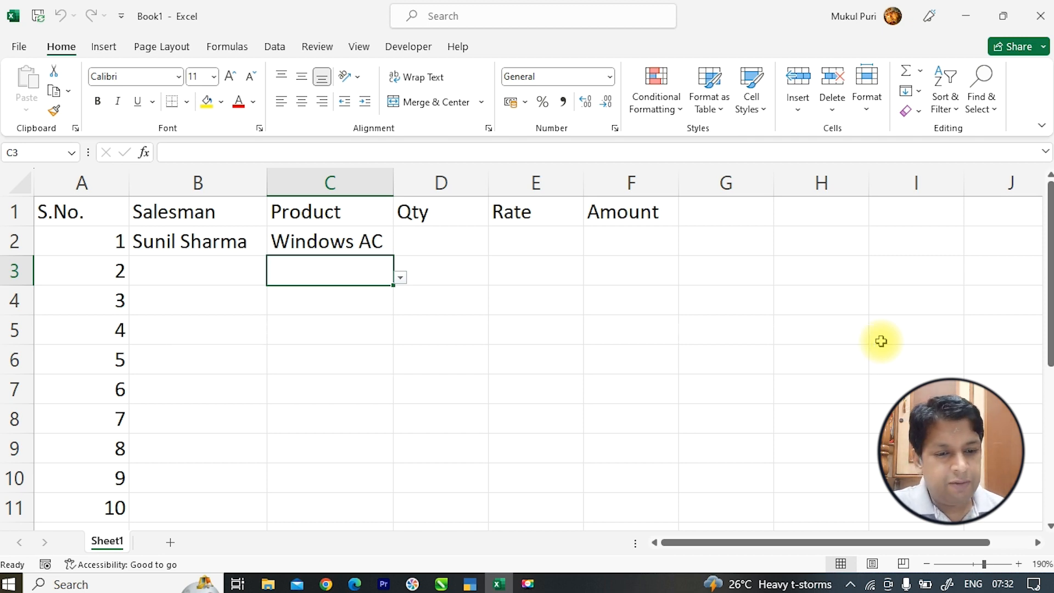
# - Pick salesman names from the validation dropdowns into B2, B3 and B4
pyautogui.click(257, 245)
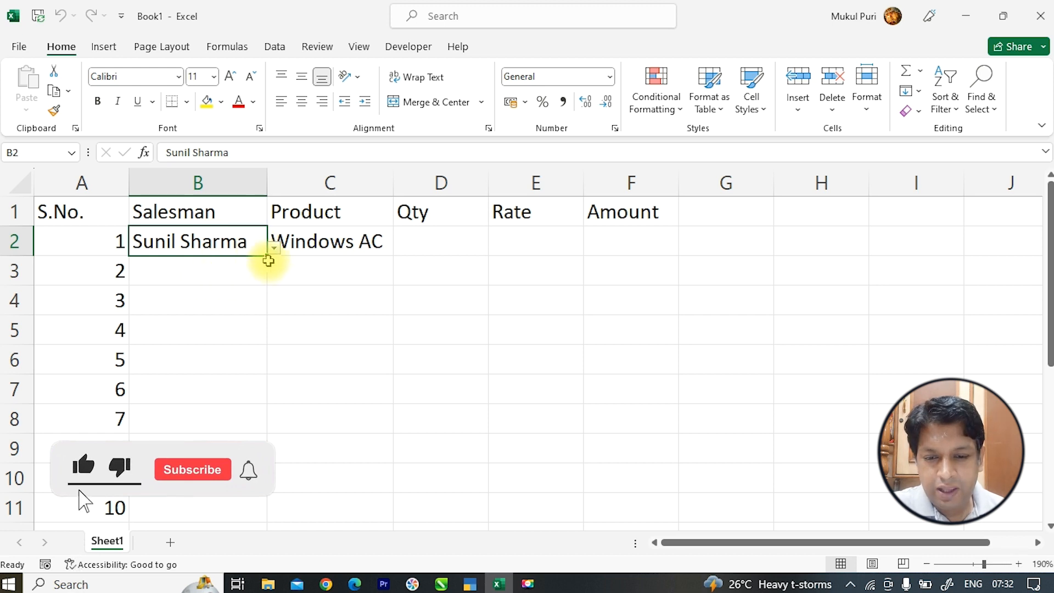
pyautogui.click(233, 276)
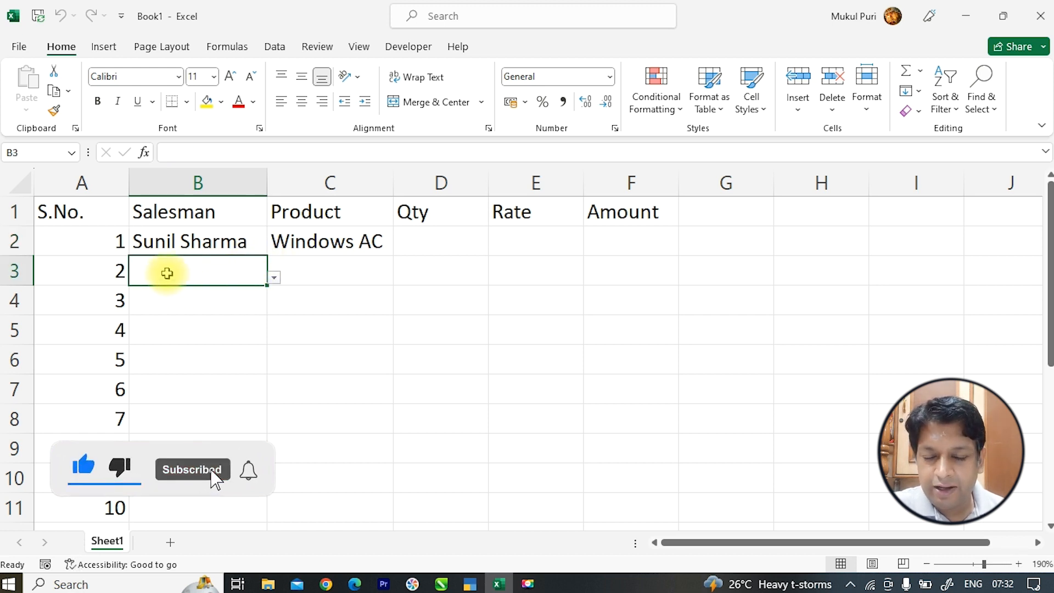
pyautogui.click(273, 277)
pyautogui.click(242, 340)
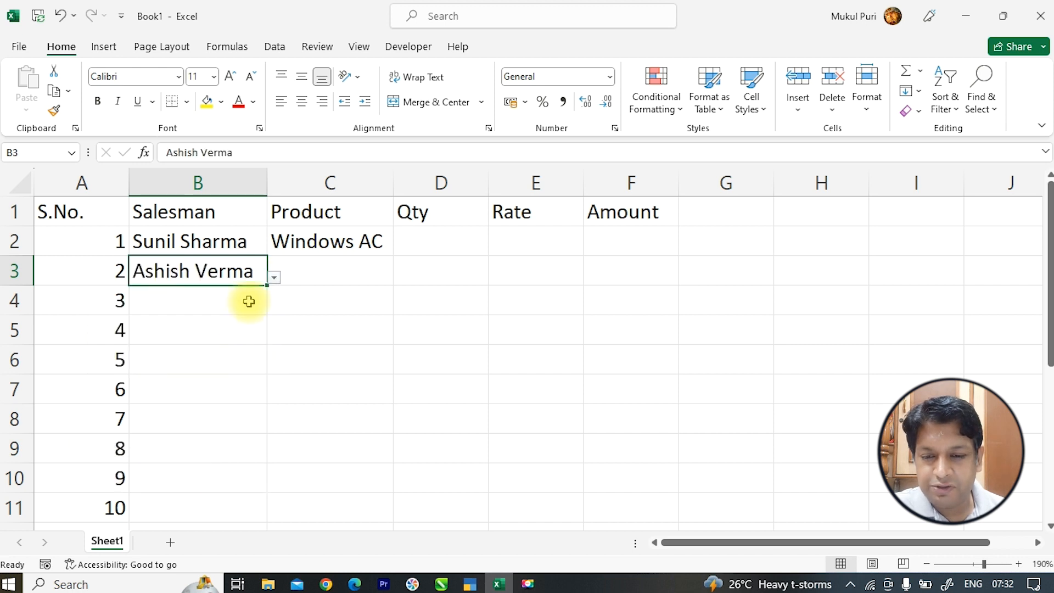
pyautogui.click(248, 299)
pyautogui.click(273, 307)
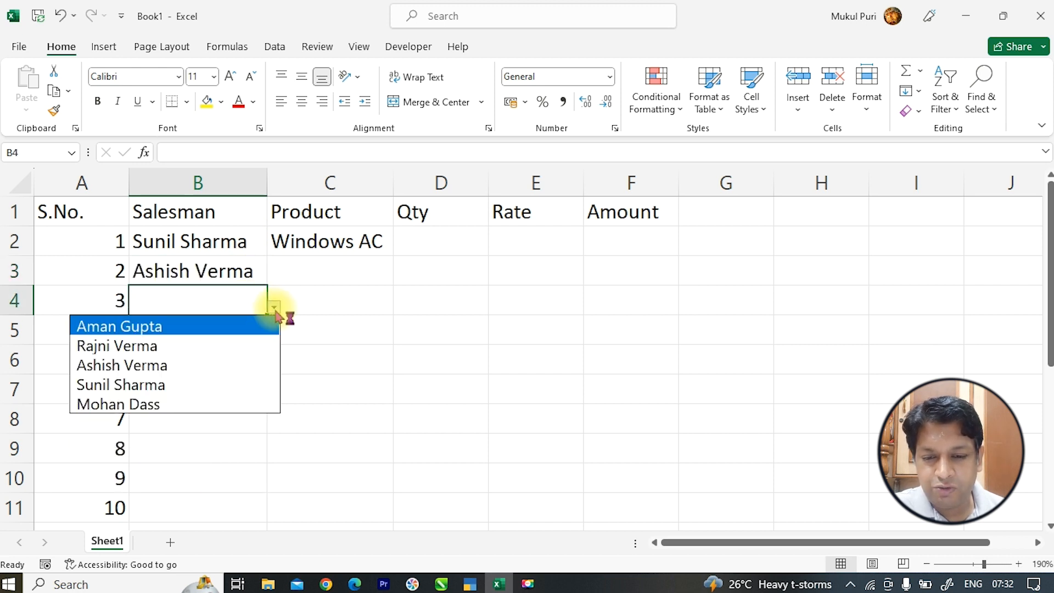
pyautogui.click(235, 388)
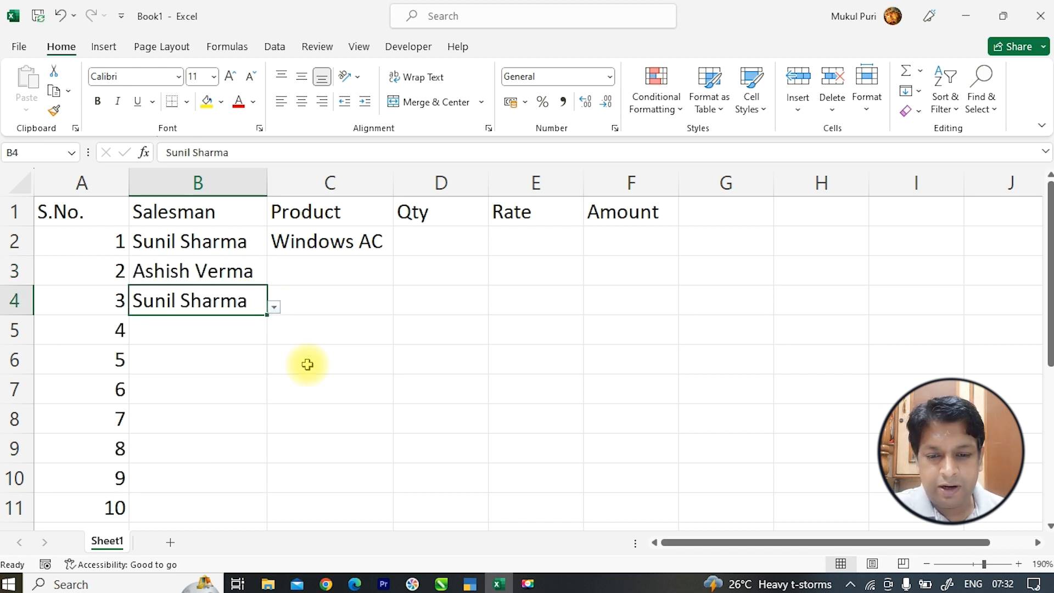
# - Choose Windows AC, Mocrowave and Washing Machine for C3–C5, then autofit column C
pyautogui.click(342, 276)
pyautogui.click(400, 279)
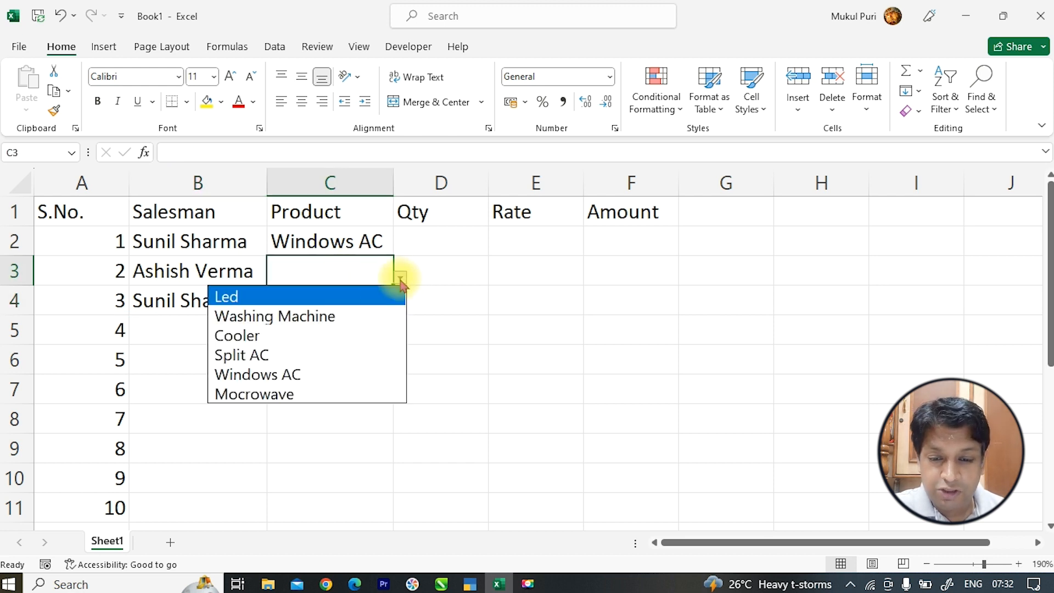
pyautogui.click(354, 372)
pyautogui.click(378, 302)
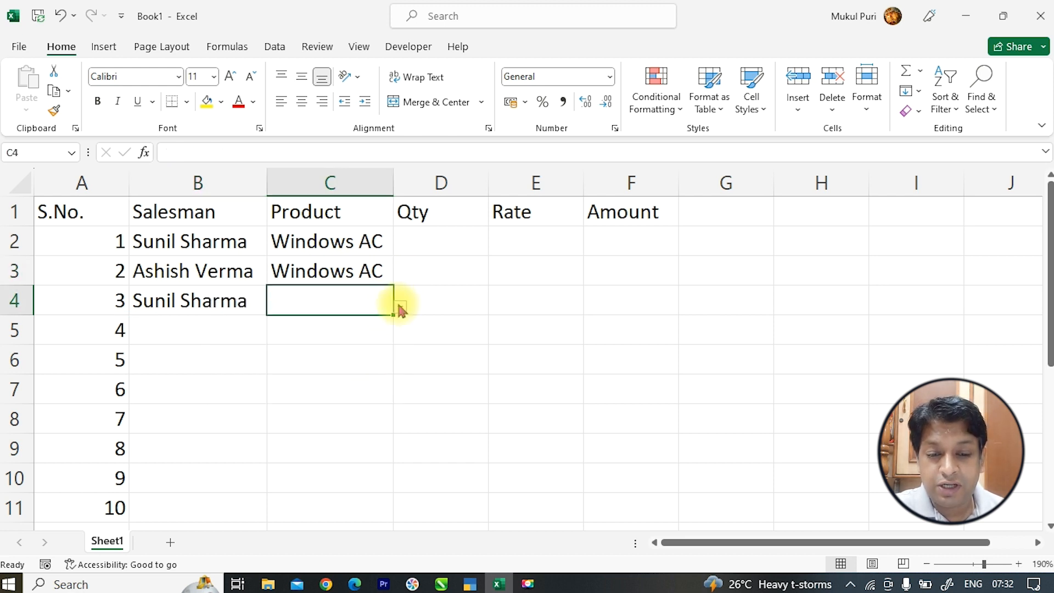
pyautogui.click(401, 307)
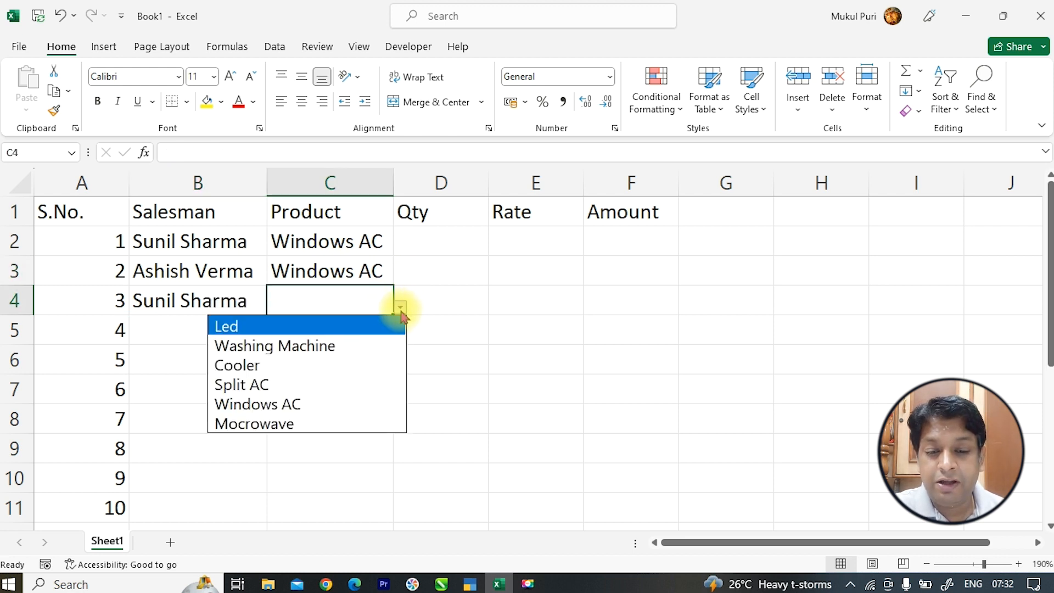
pyautogui.click(348, 423)
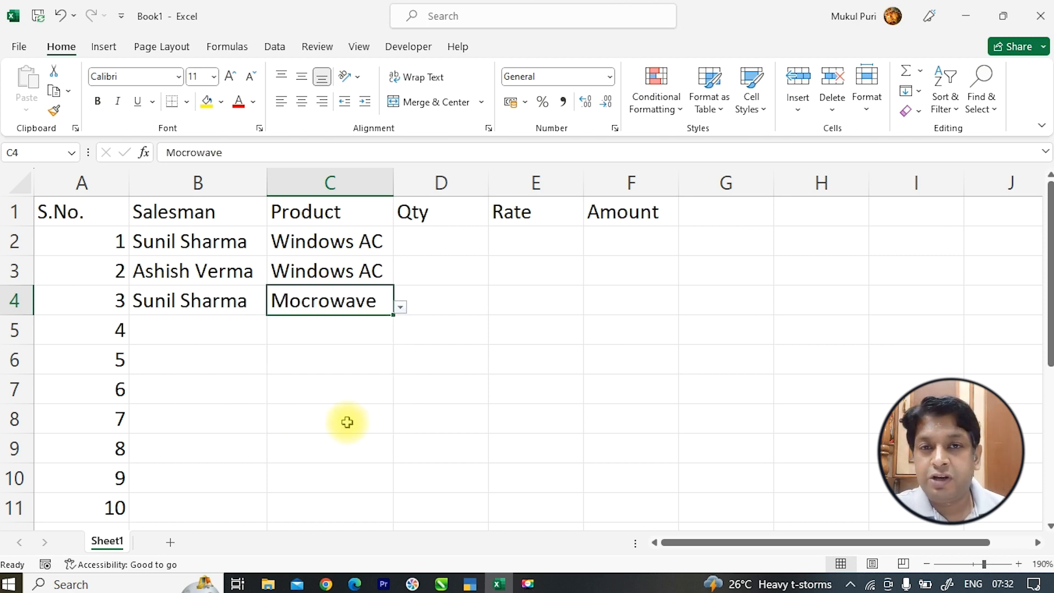
pyautogui.click(346, 336)
pyautogui.click(400, 336)
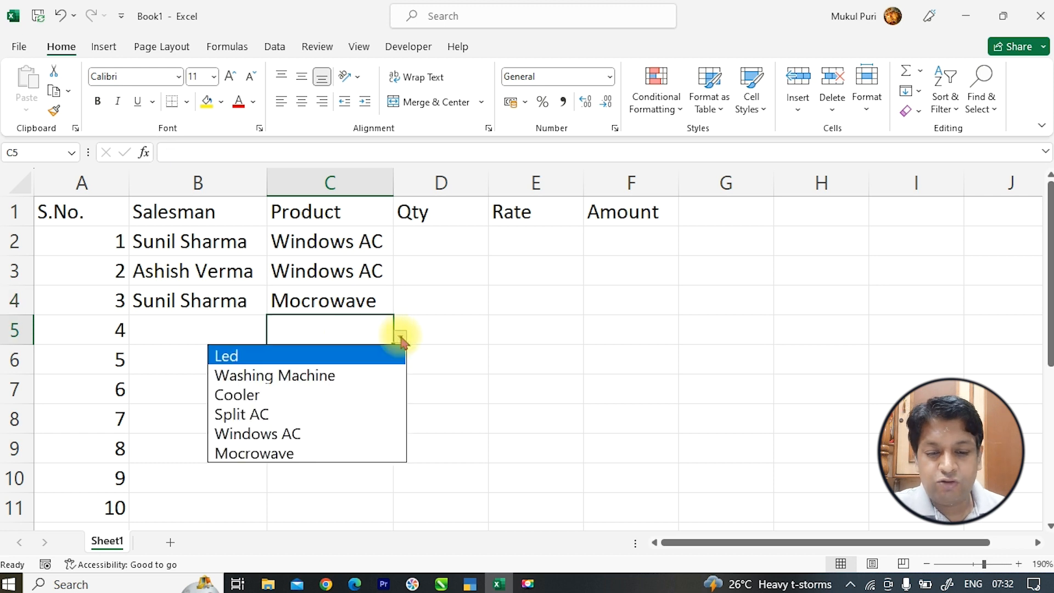
pyautogui.click(377, 377)
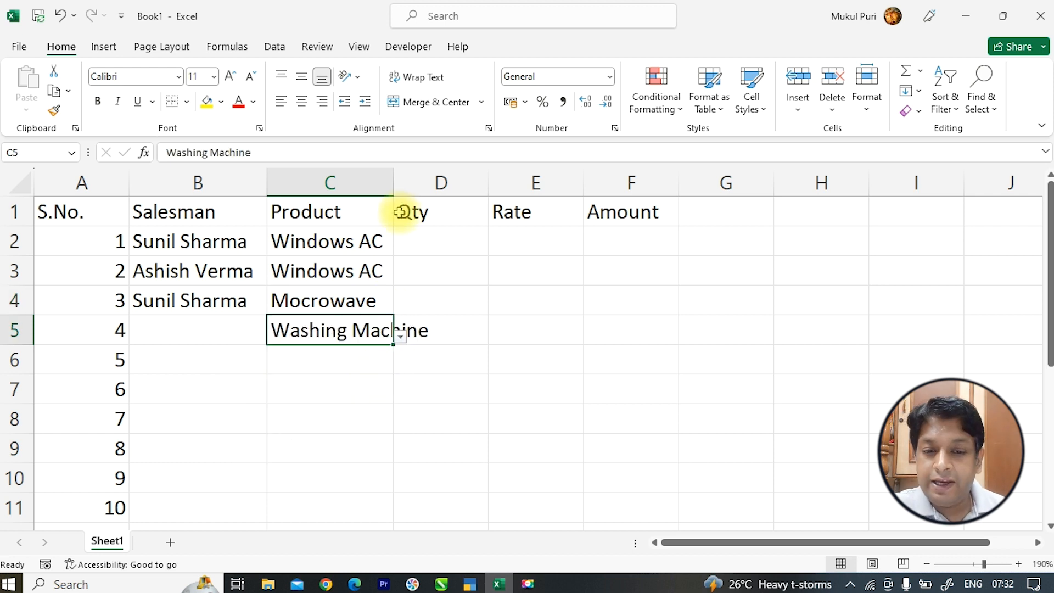
pyautogui.doubleClick(393, 181)
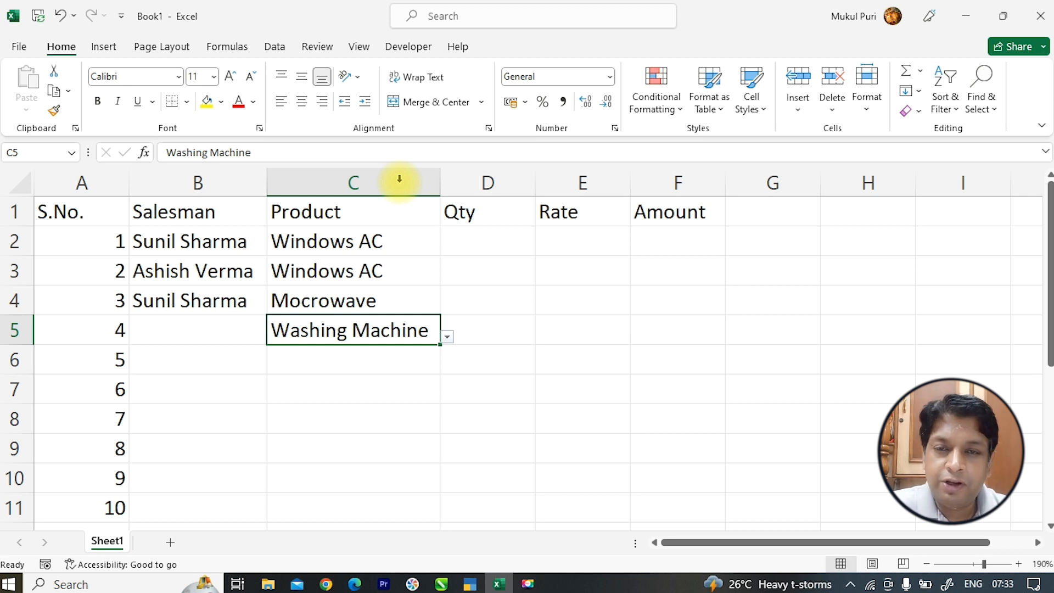
pyautogui.click(400, 178)
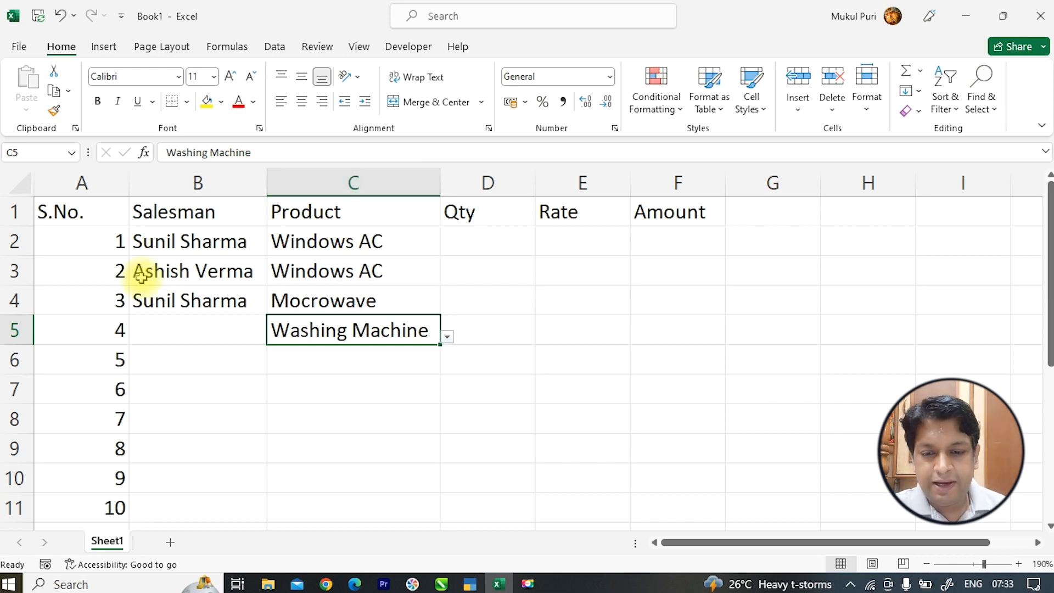
# - Clear B2:C11, re-pick one salesman name in B2, and add Sheet2
pyautogui.moveTo(175, 240); pyautogui.dragTo(358, 503)
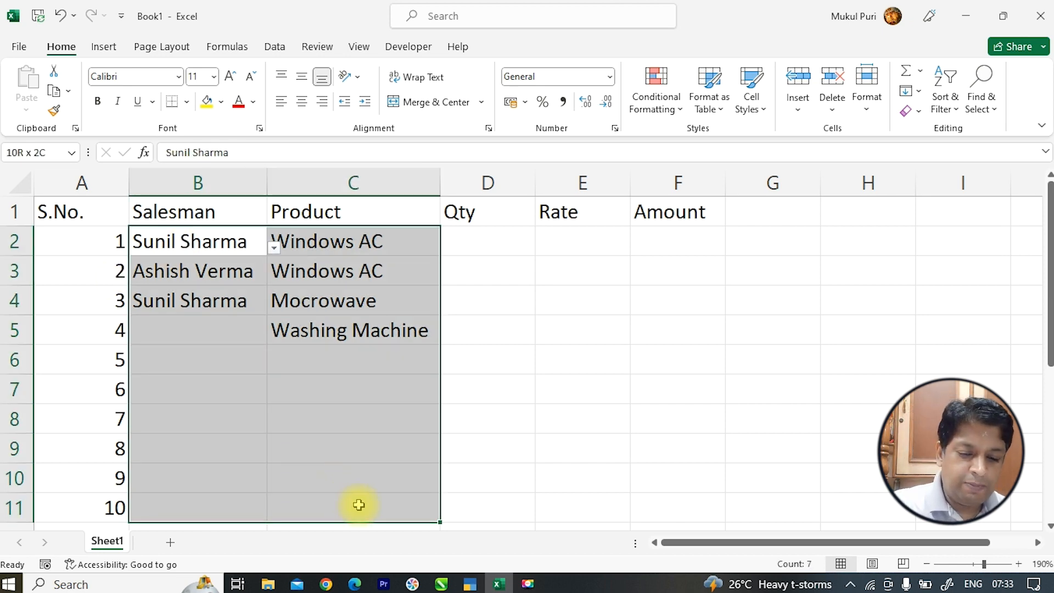
pyautogui.press('Delete')
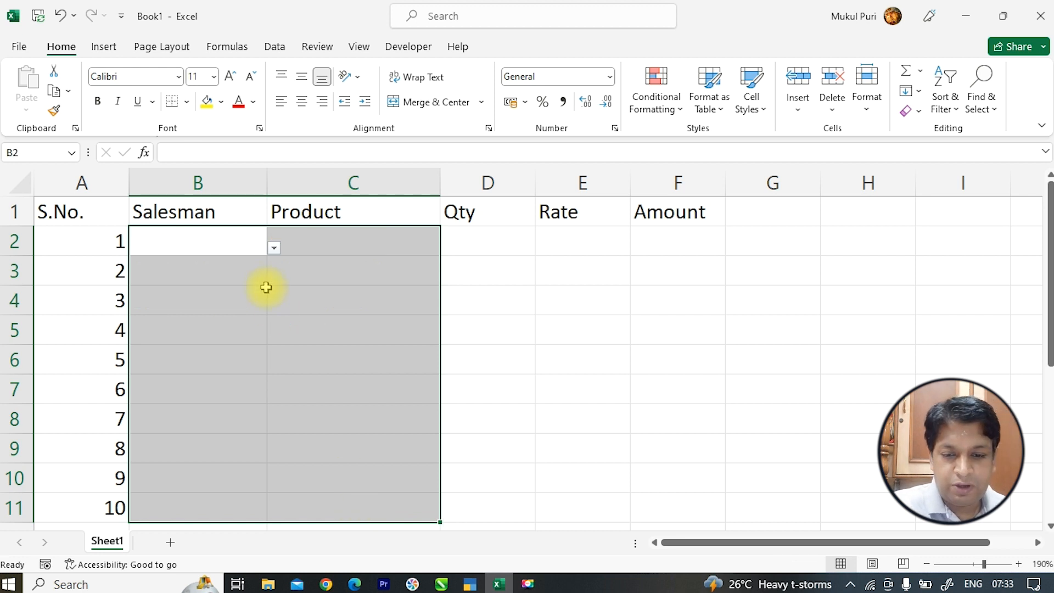
pyautogui.click(230, 241)
pyautogui.click(273, 247)
pyautogui.click(233, 325)
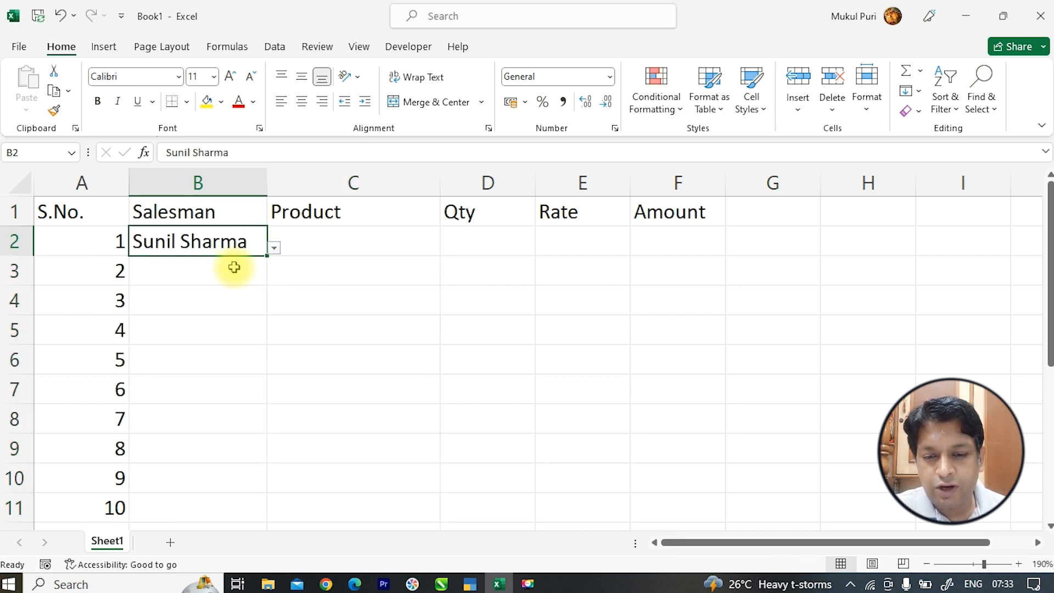
pyautogui.click(236, 270)
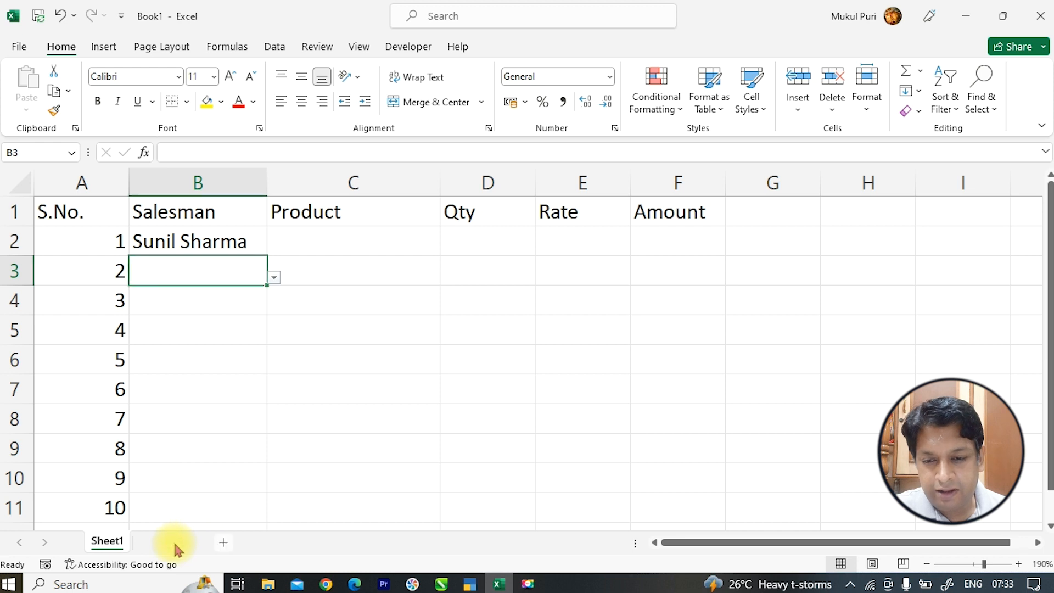
pyautogui.click(172, 541)
# - Type headers Salesman, Product, Date of Birth and Mobile across A1:D1, autofitting column C
pyautogui.scroll(2, 167, 283)
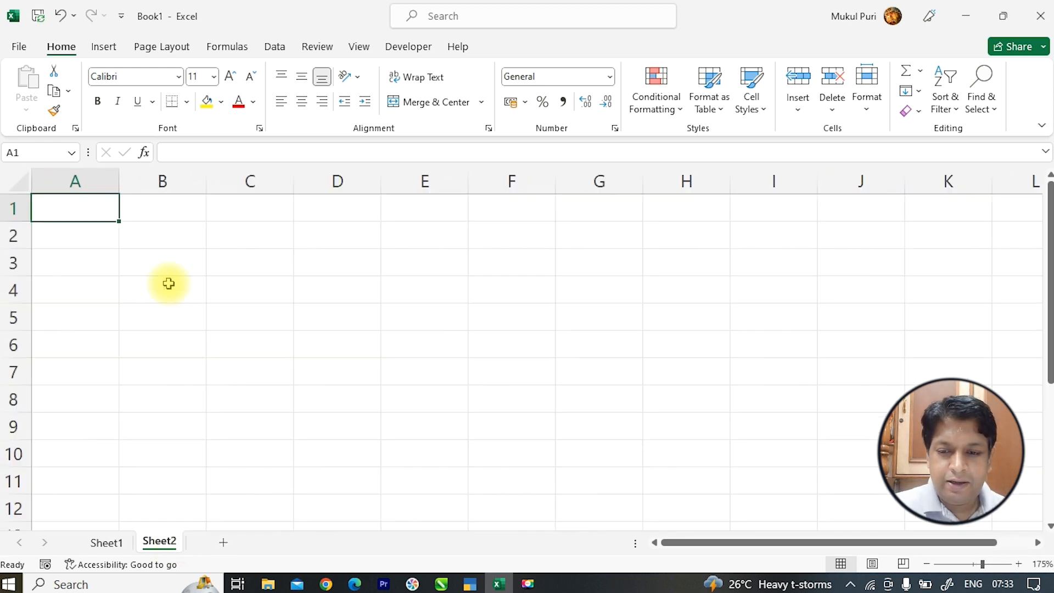
pyautogui.write('Sale')
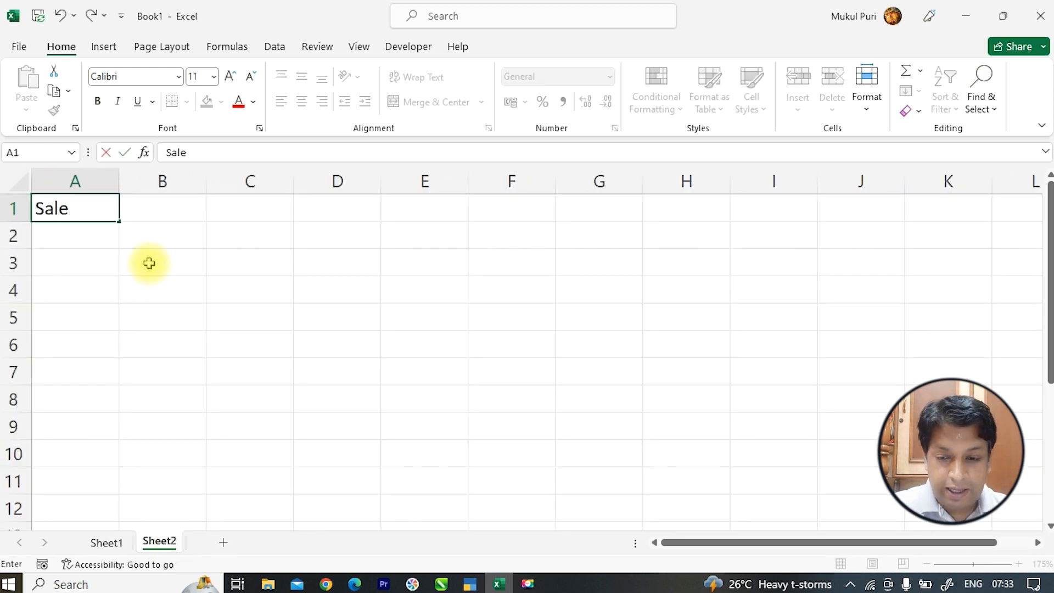
pyautogui.write('msn')
pyautogui.press('BackSpace')
pyautogui.write('s,an')
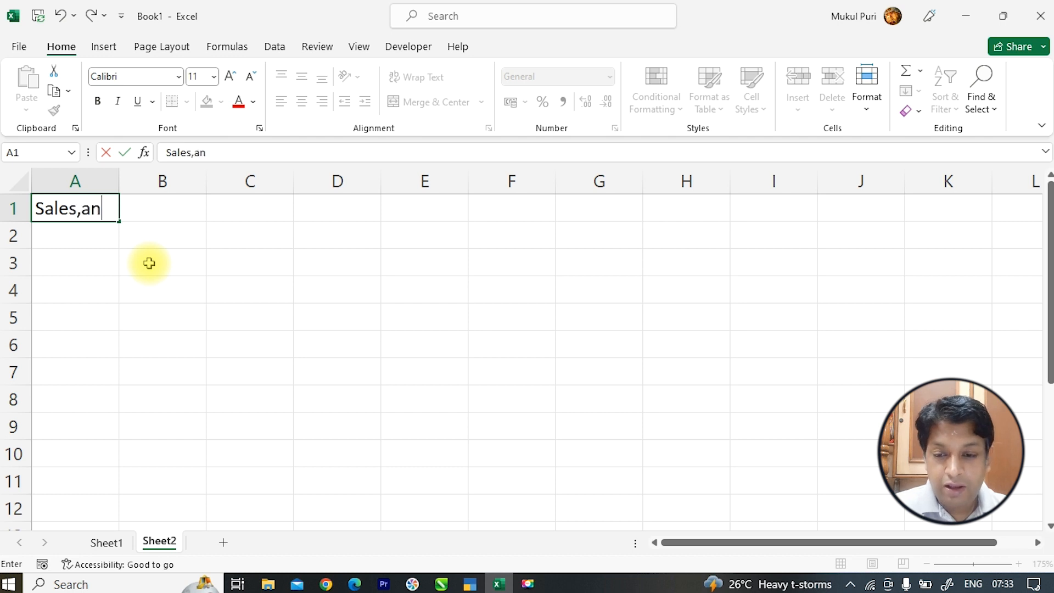
pyautogui.press('Tab')
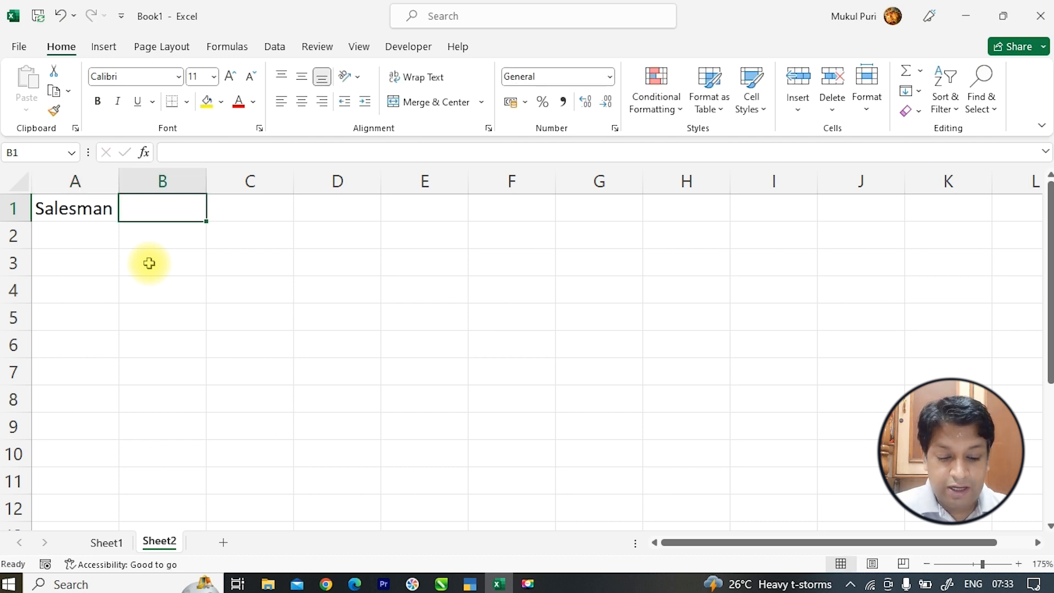
pyautogui.write('Product')
pyautogui.press('Tab')
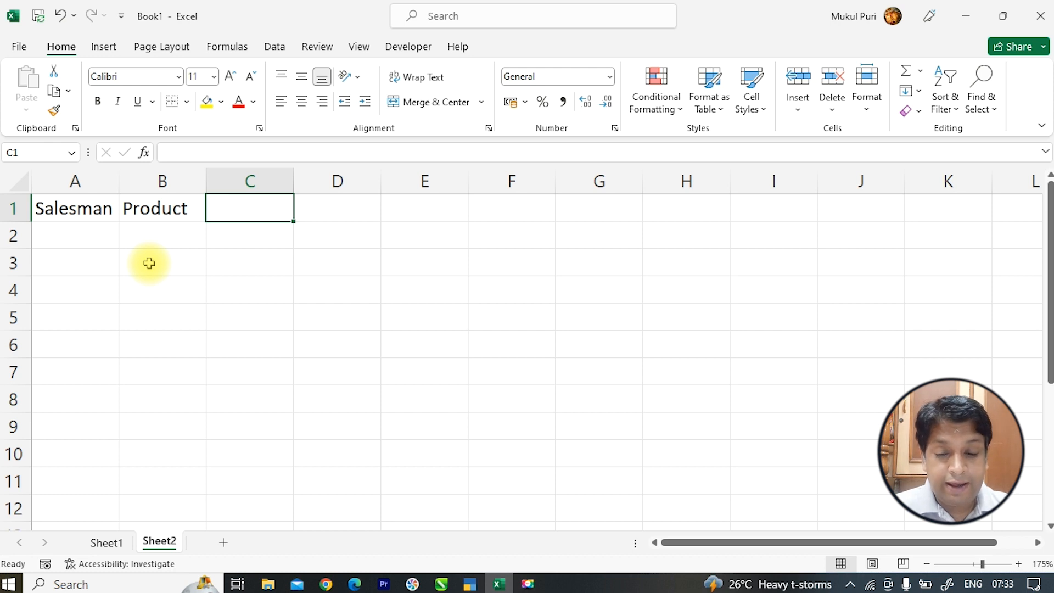
pyautogui.write('Date of Birth')
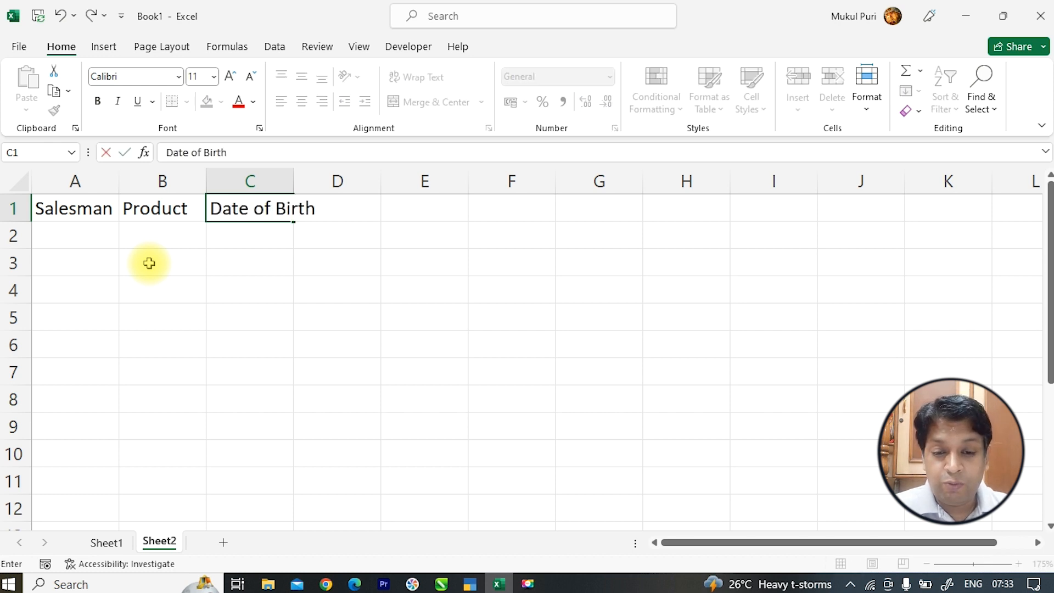
pyautogui.doubleClick(297, 182)
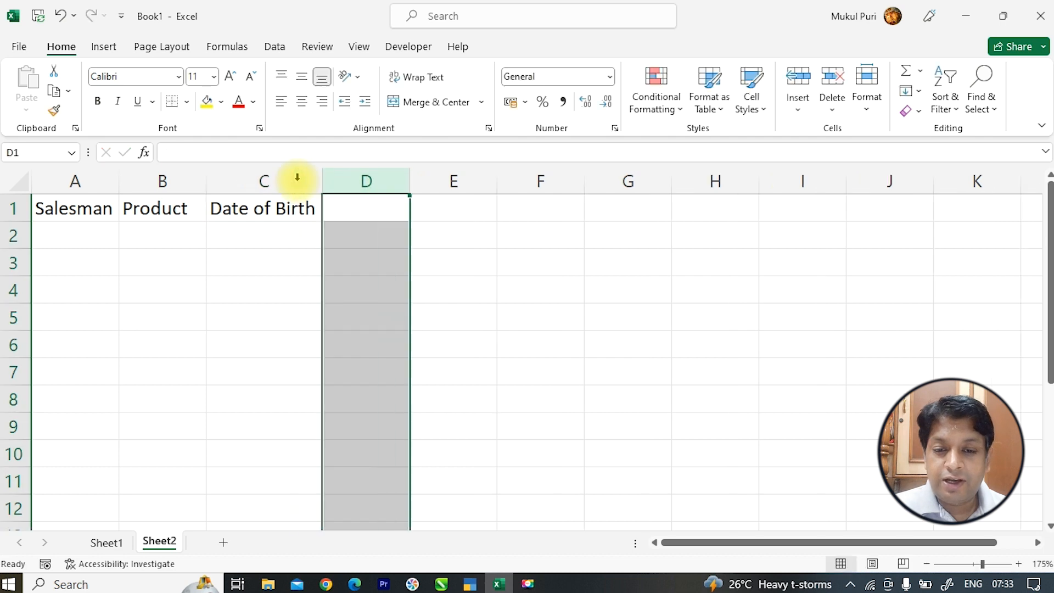
pyautogui.write('Mobile')
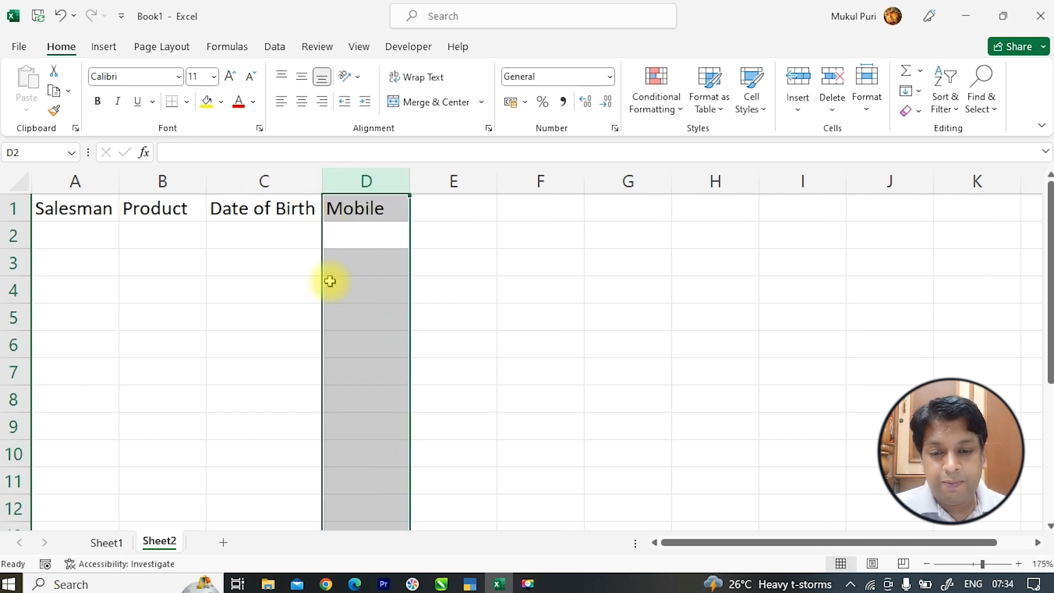
pyautogui.moveTo(106, 214); pyautogui.dragTo(330, 207)
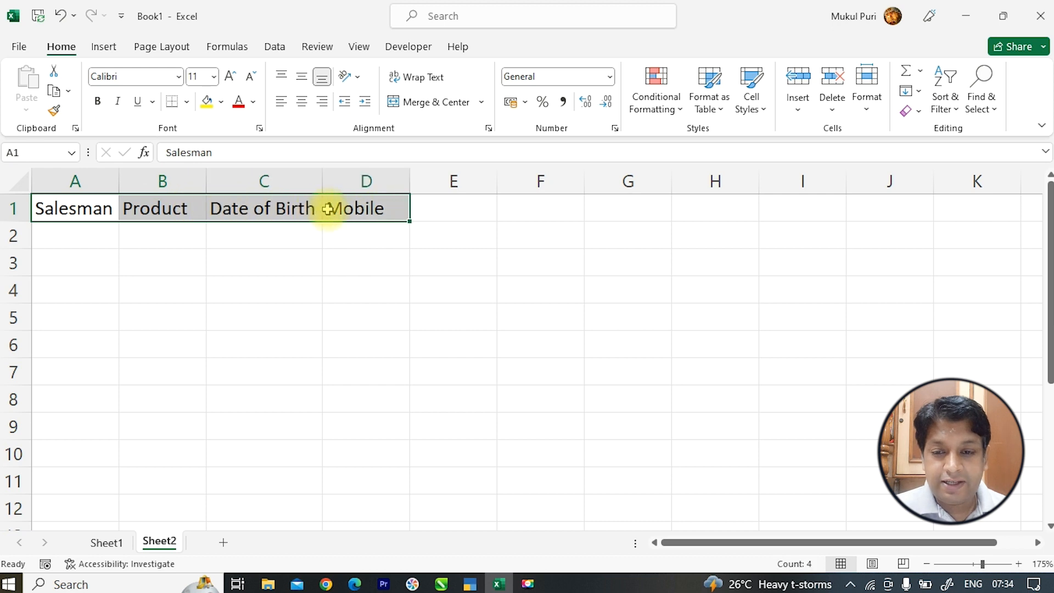
# - Make the A1:D1 headers bold and centred, with blue fill and white text
pyautogui.click(98, 101)
pyautogui.click(221, 108)
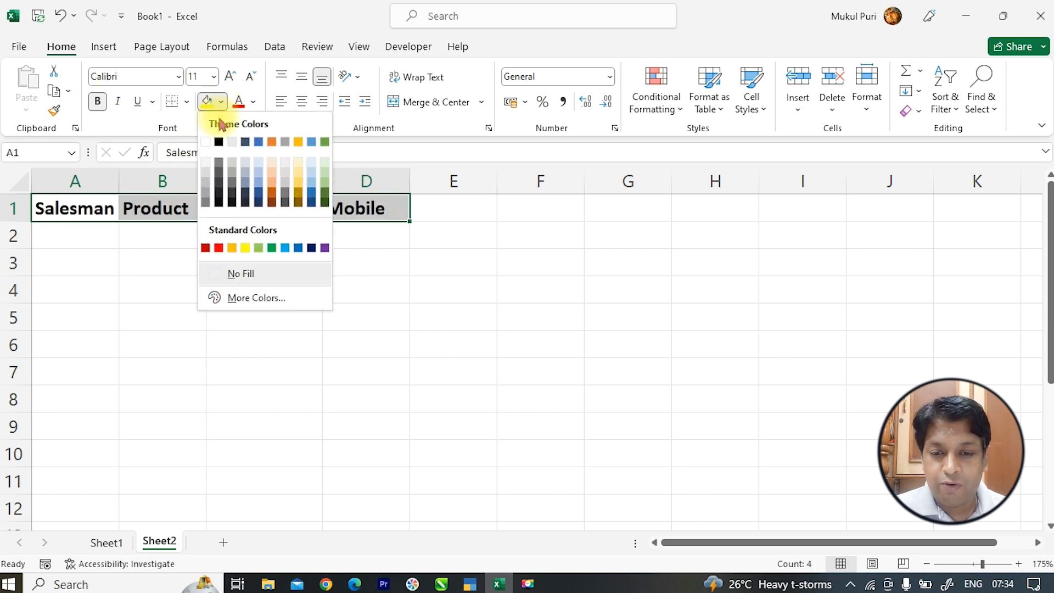
pyautogui.click(254, 142)
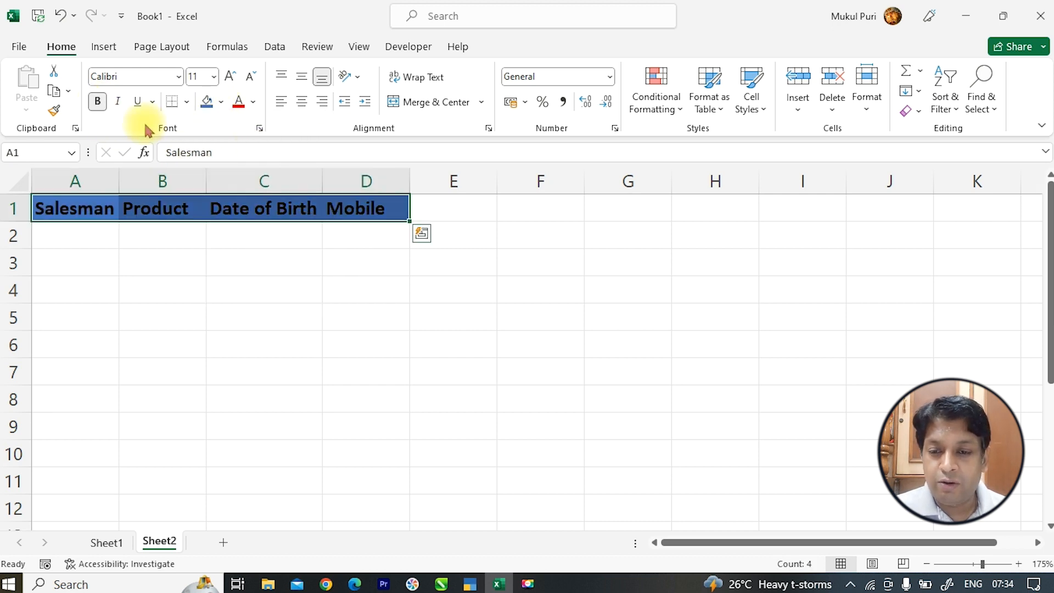
pyautogui.click(253, 102)
pyautogui.click(237, 166)
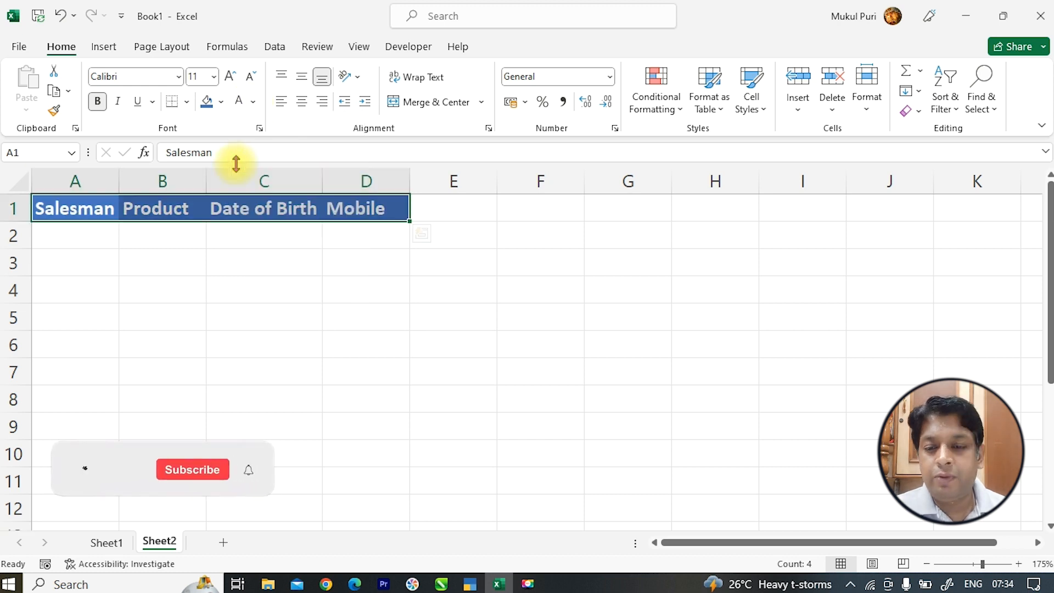
pyautogui.click(302, 109)
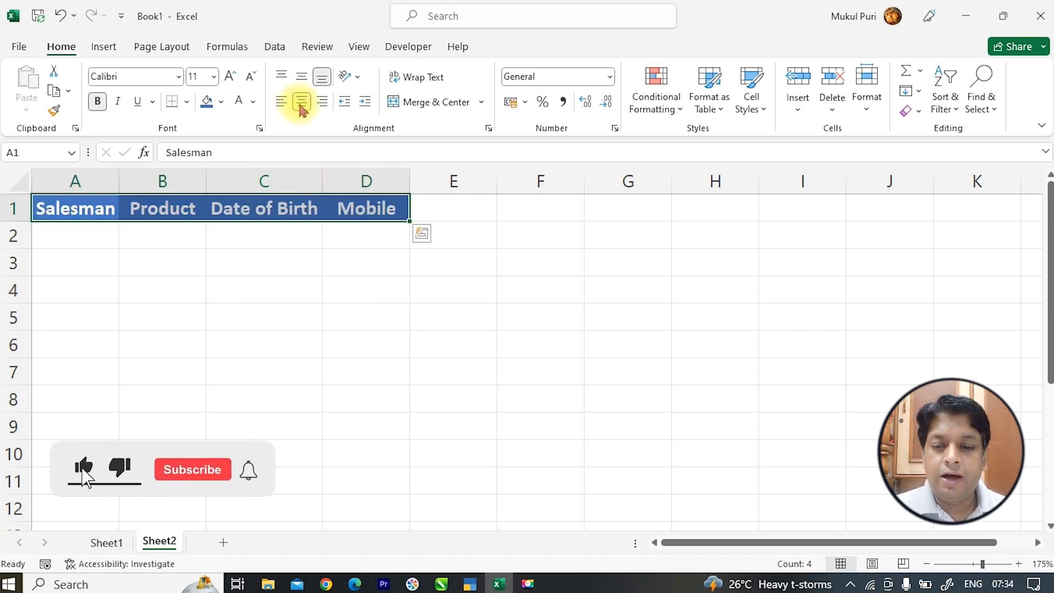
# - Enter serial numbers 1 and 2 in cells A2 and A3
pyautogui.click(84, 235)
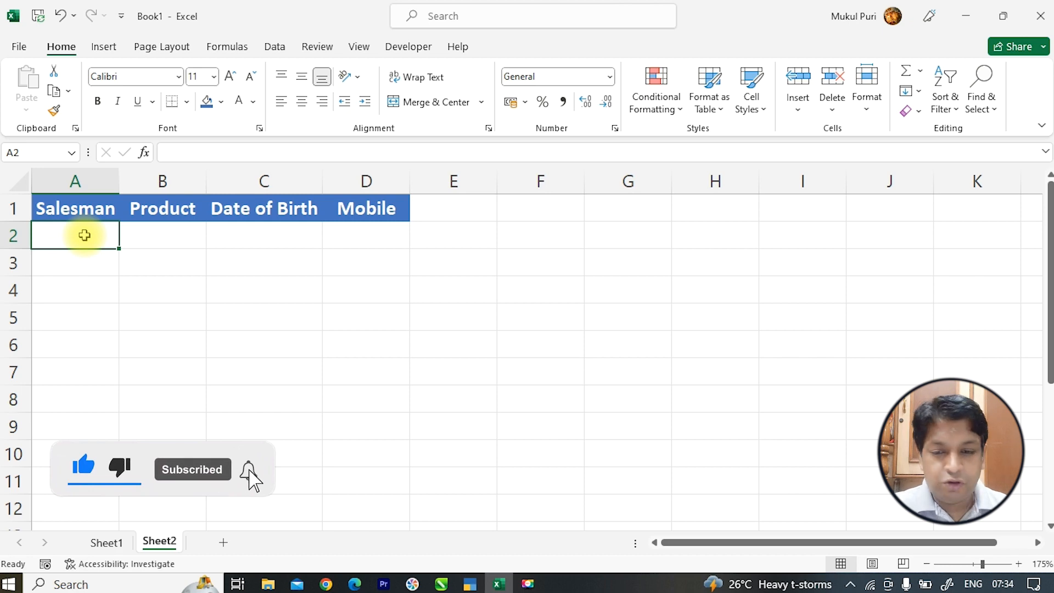
pyautogui.write('1')
pyautogui.press('Return')
pyautogui.write('2')
pyautogui.press('Return')
pyautogui.click(84, 236)
pyautogui.moveTo(84, 237); pyautogui.dragTo(107, 484)
pyautogui.click(300, 110)
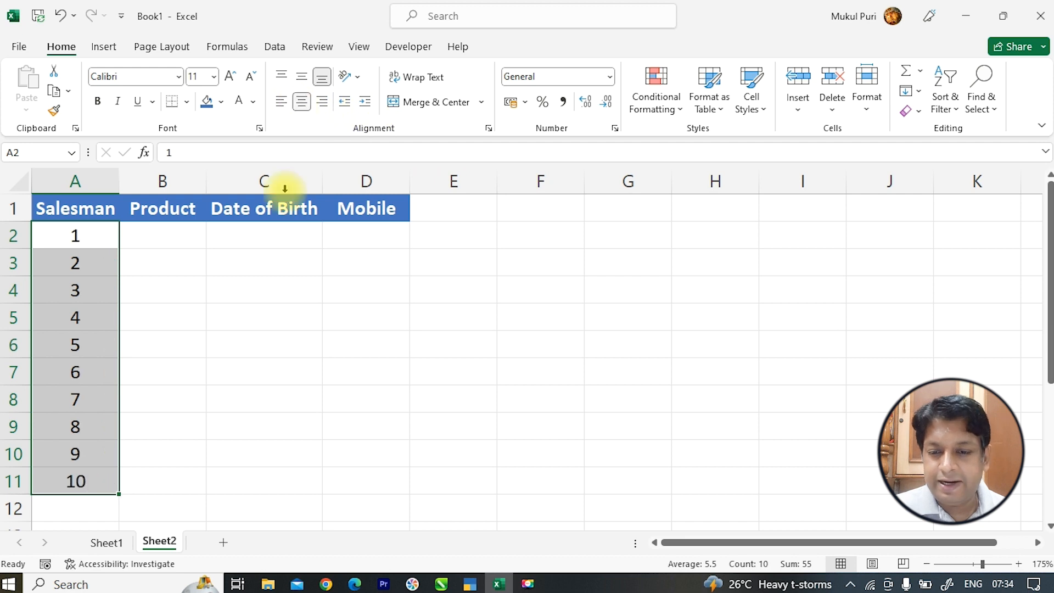
pyautogui.click(273, 344)
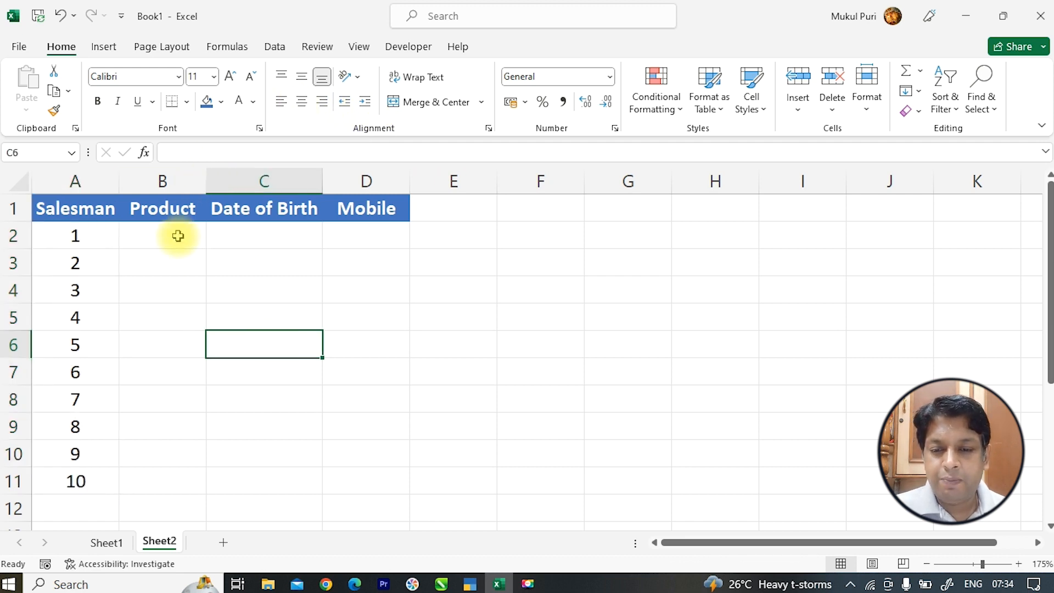
pyautogui.moveTo(106, 235); pyautogui.dragTo(84, 480)
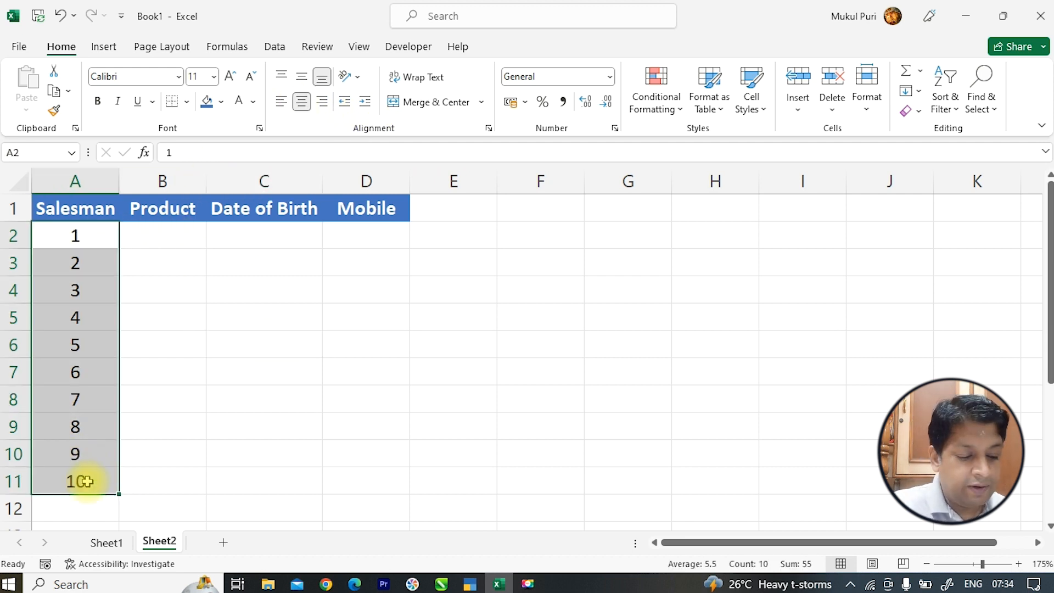
pyautogui.press('Delete')
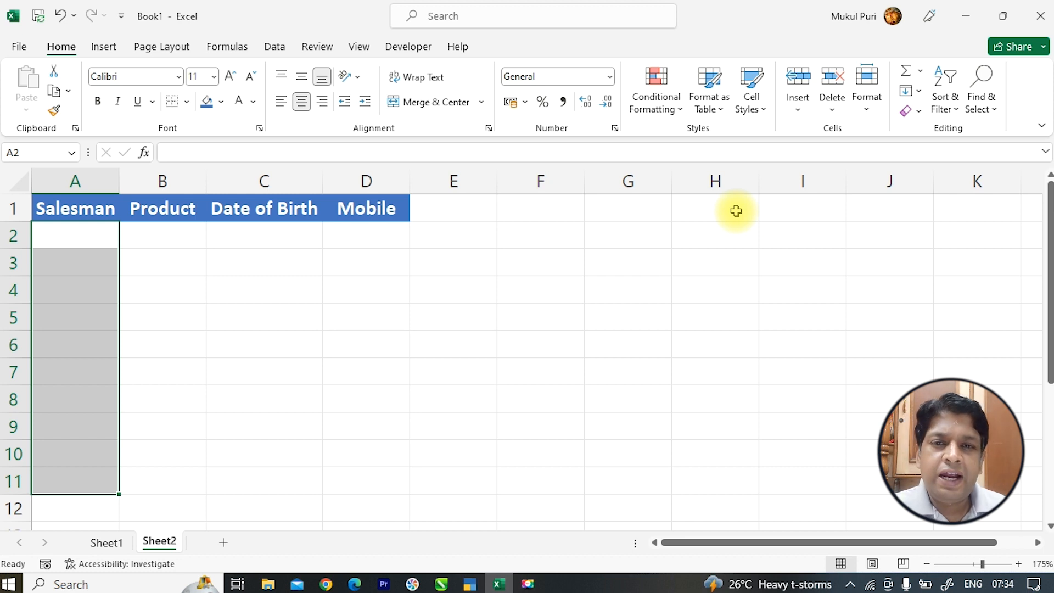
pyautogui.click(77, 235)
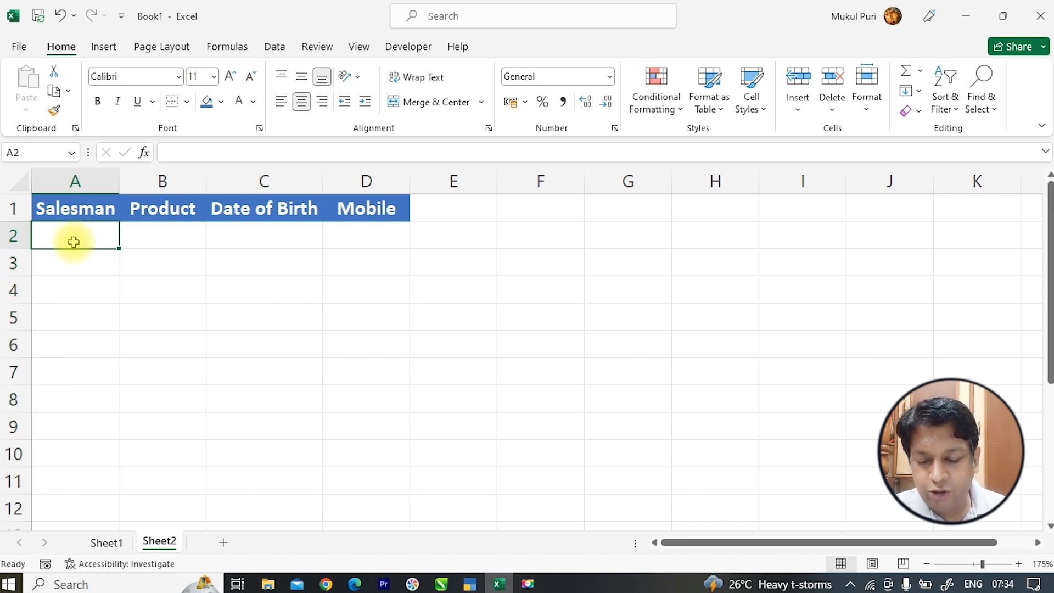
# - Give A2:D12 All Borders and a light blue fill
pyautogui.moveTo(77, 236); pyautogui.dragTo(352, 511)
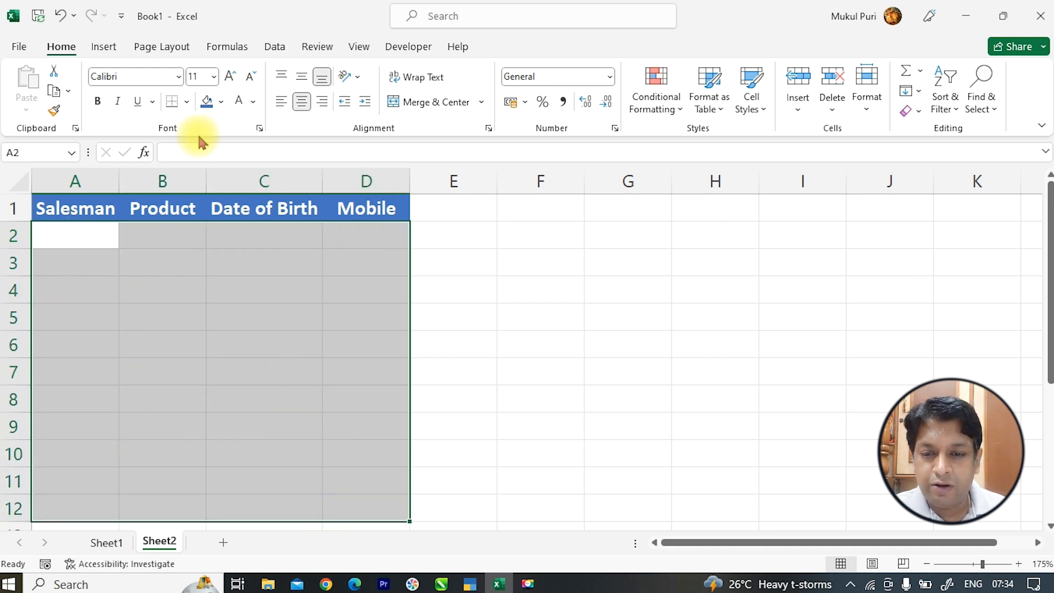
pyautogui.click(187, 101)
pyautogui.click(196, 257)
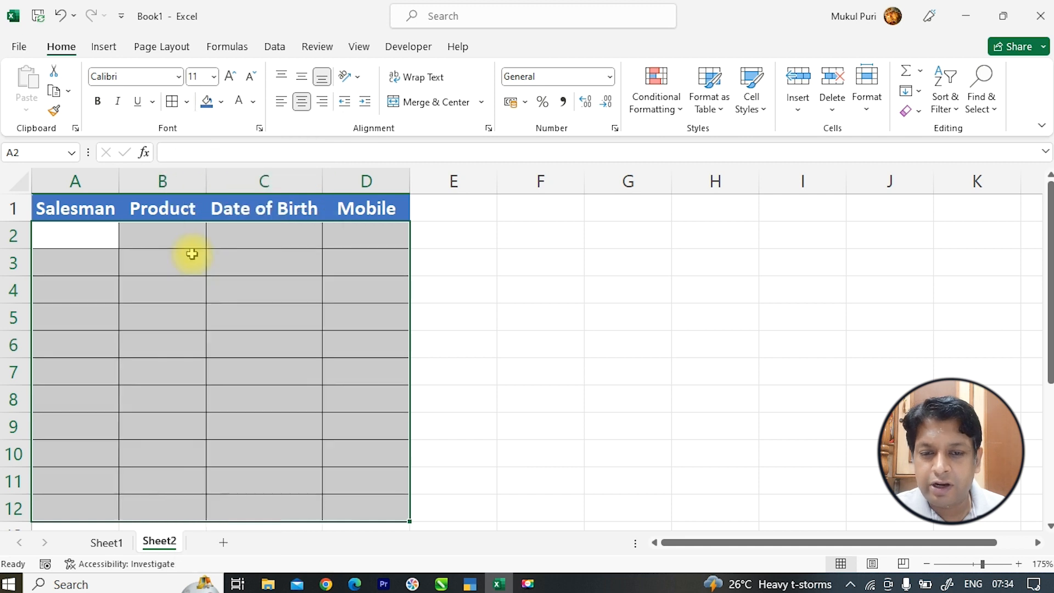
pyautogui.click(223, 102)
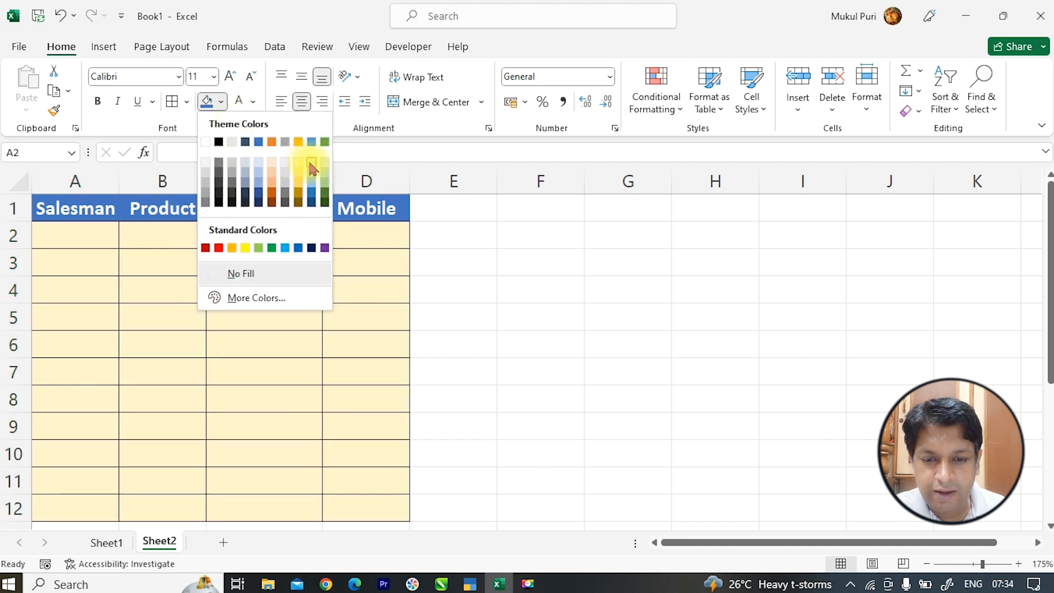
pyautogui.click(309, 161)
pyautogui.click(468, 299)
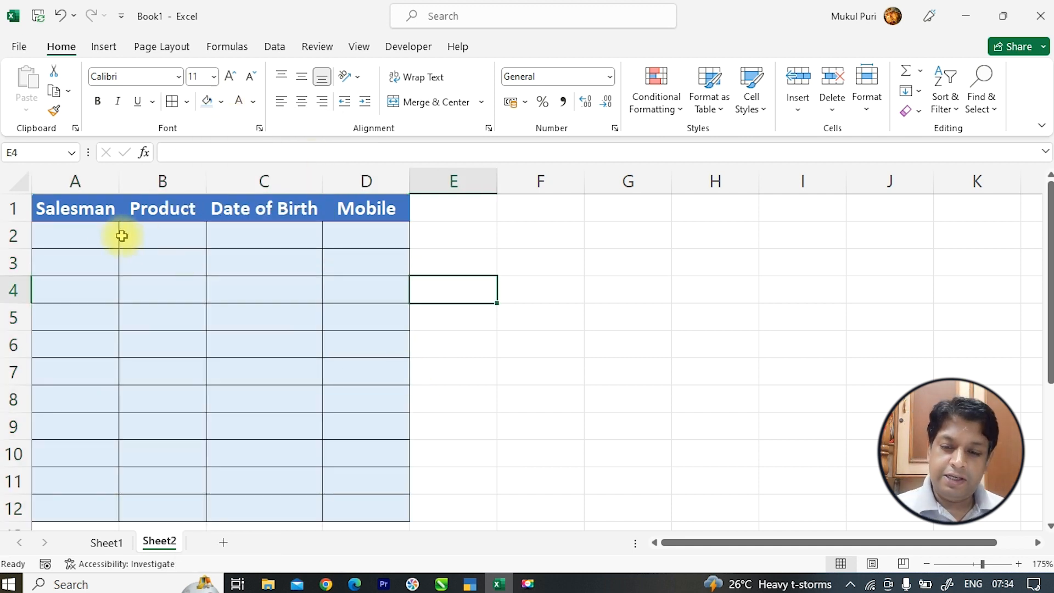
# - Centre-align the Salesman cells A2:A12 with Alt+H, A, C
pyautogui.moveTo(96, 240); pyautogui.dragTo(89, 506)
pyautogui.hotkey('alt', 'h')
pyautogui.press('a')
pyautogui.press('c')
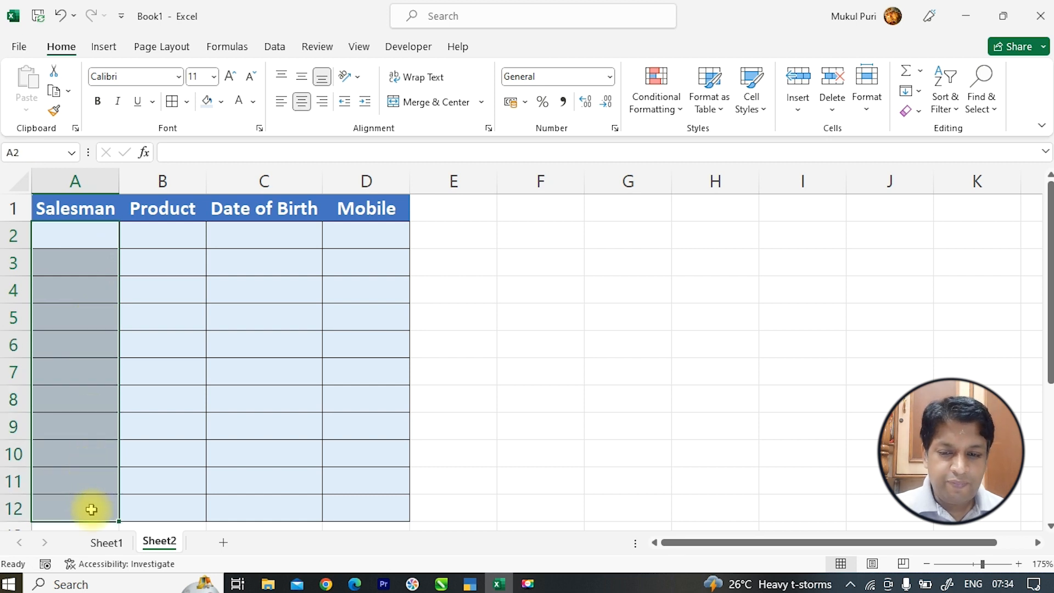
pyautogui.click(466, 220)
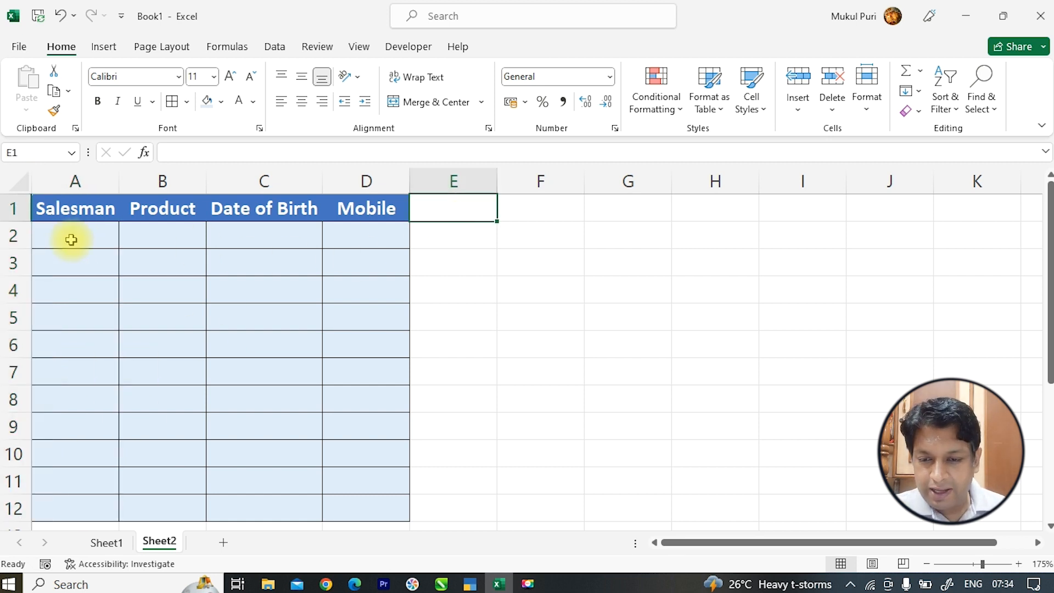
pyautogui.moveTo(70, 247); pyautogui.dragTo(71, 505)
pyautogui.hotkey('alt', 'h')
pyautogui.press('a')
pyautogui.press('c')
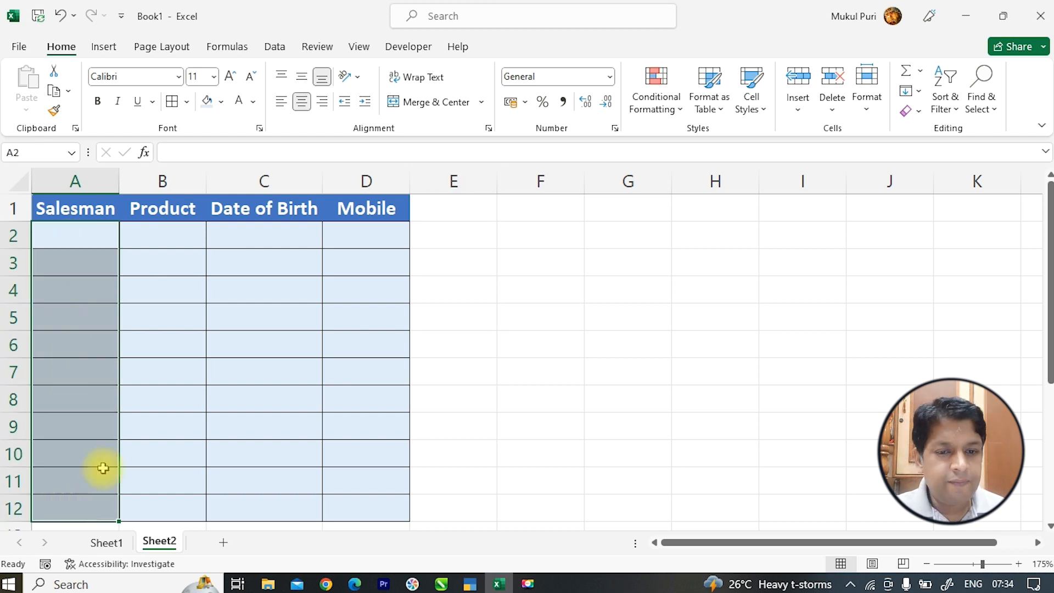
pyautogui.click(274, 48)
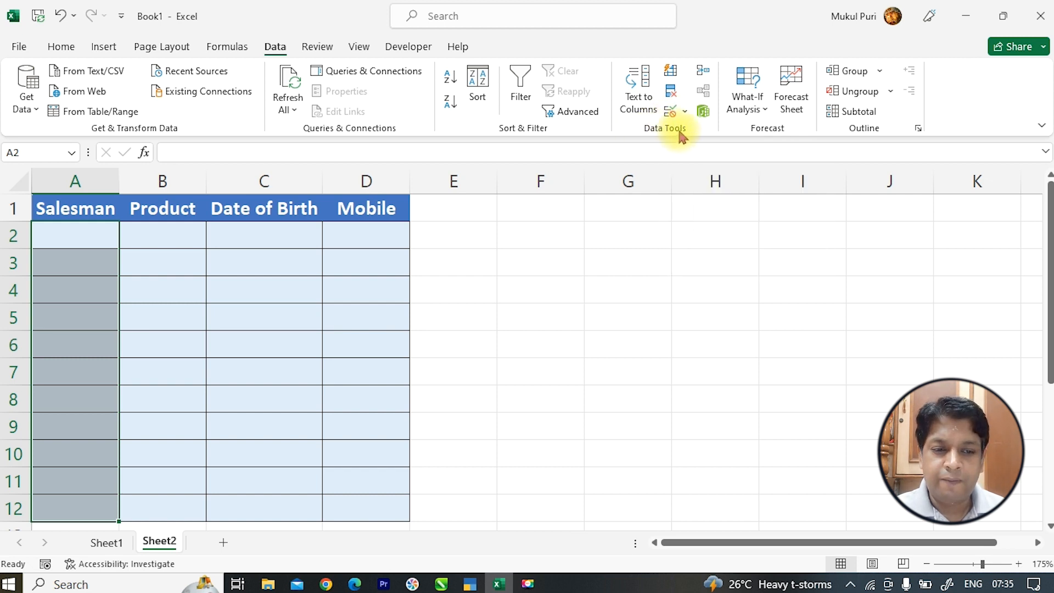
# - Set List validation on A2:A12 with five comma-separated salesman names as the source
pyautogui.click(671, 113)
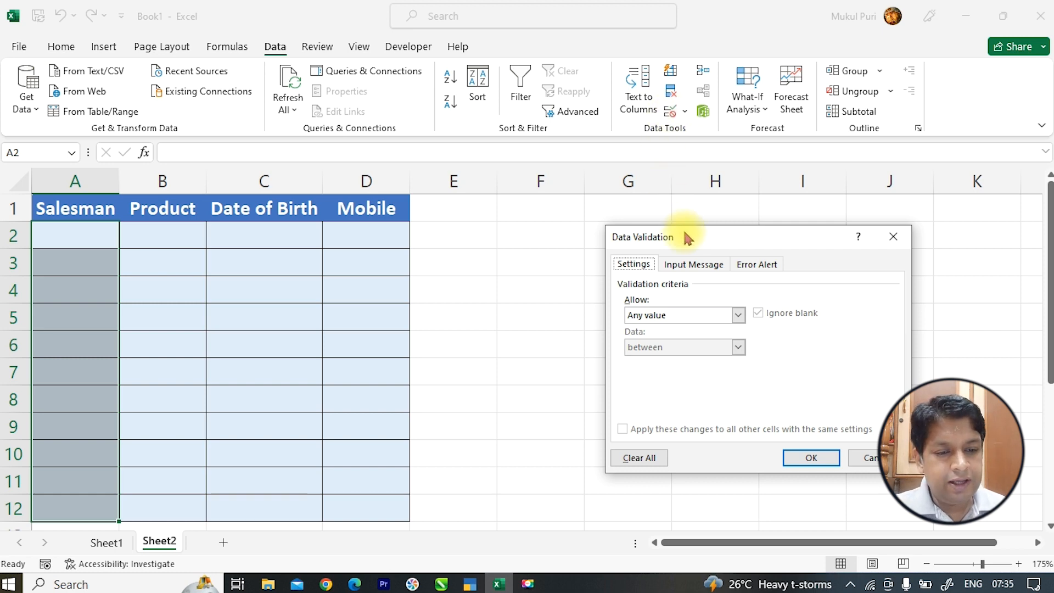
pyautogui.moveTo(688, 237); pyautogui.dragTo(568, 215)
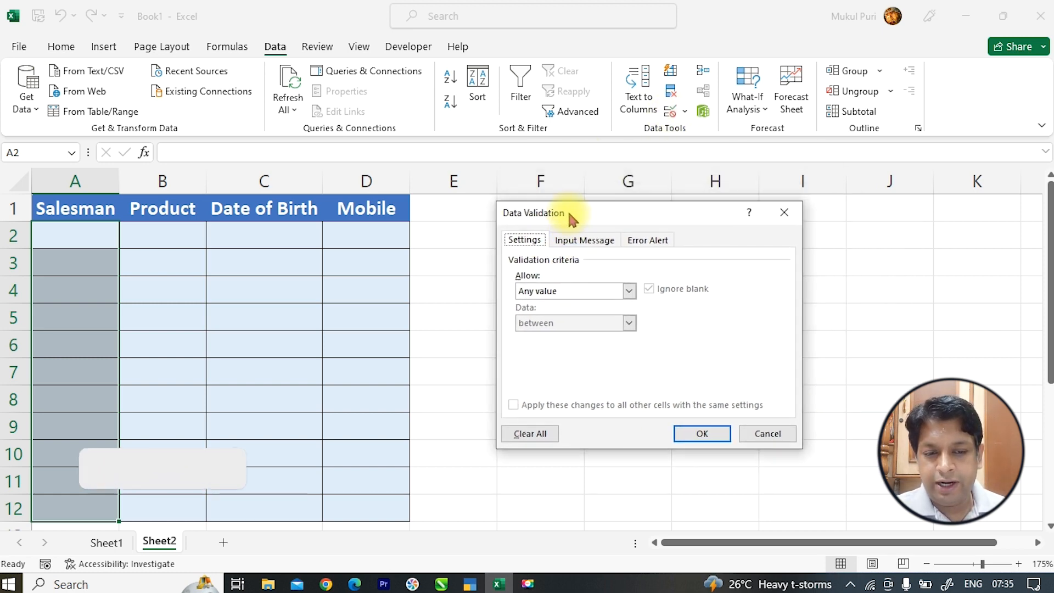
pyautogui.click(604, 244)
pyautogui.click(648, 241)
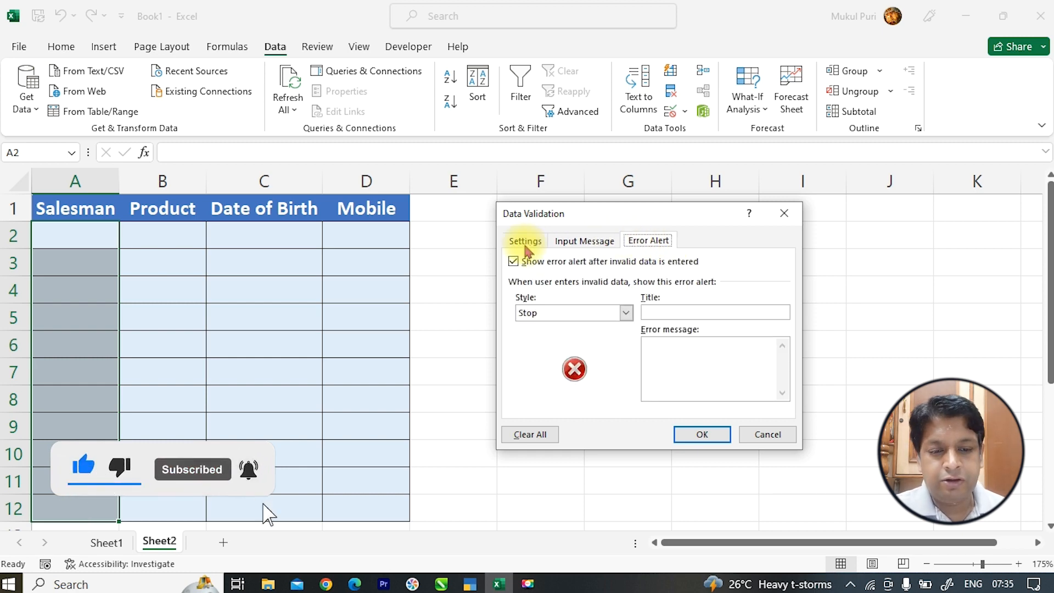
pyautogui.click(523, 246)
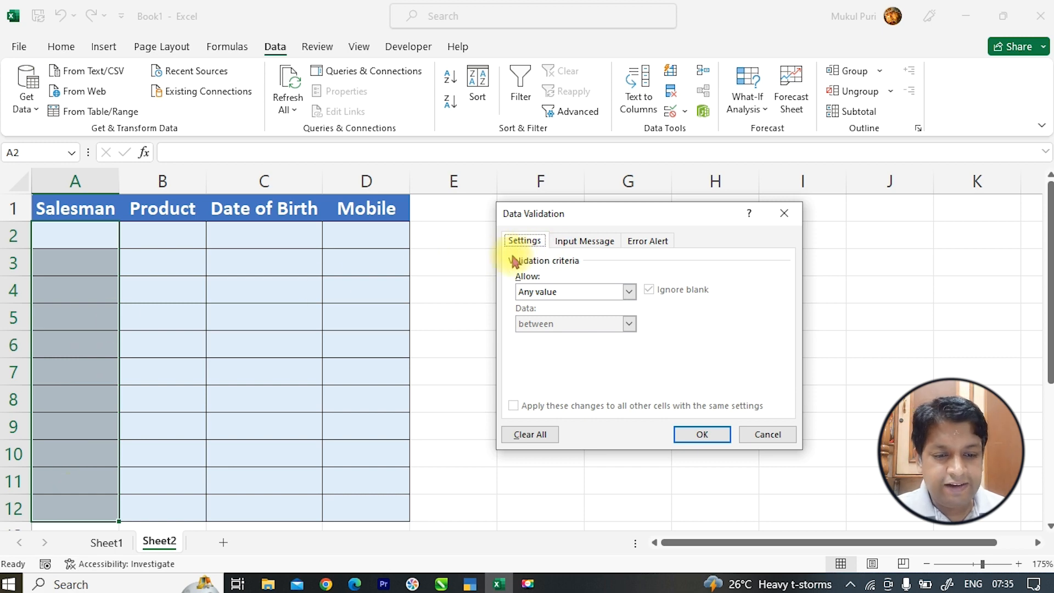
pyautogui.click(544, 294)
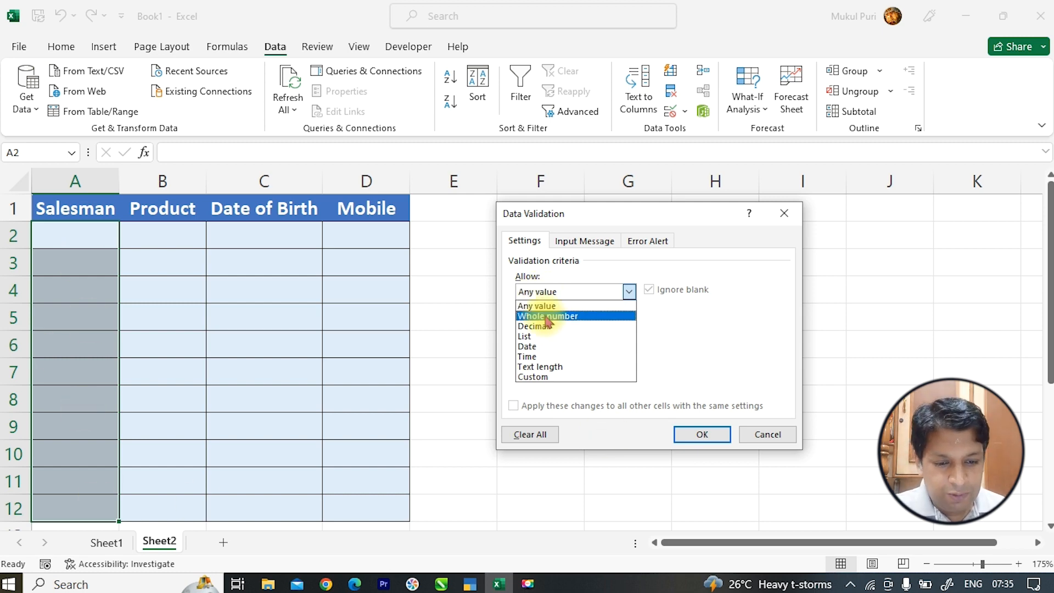
pyautogui.click(542, 336)
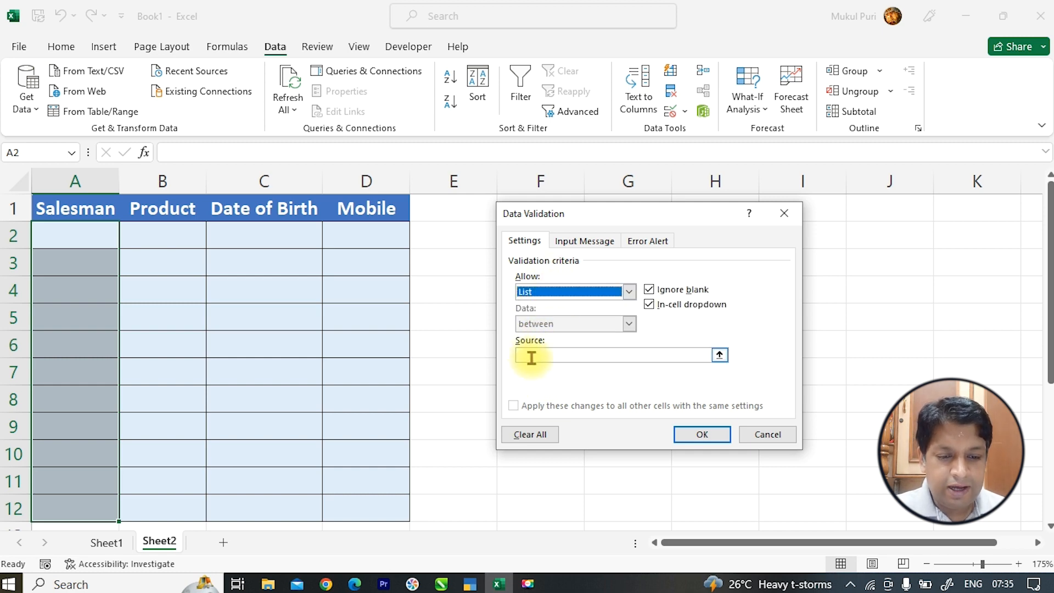
pyautogui.click(531, 358)
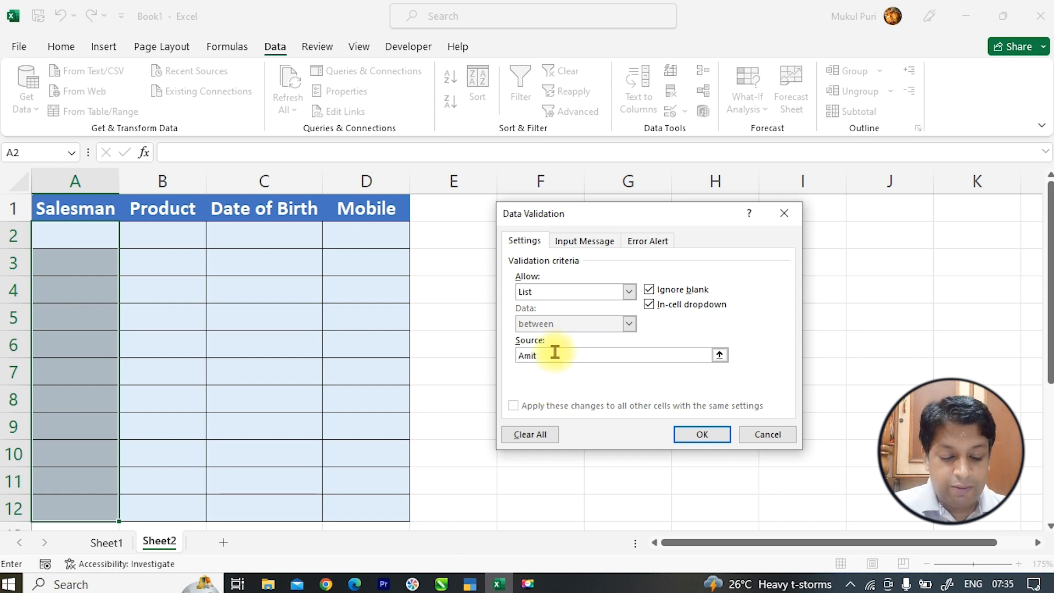
pyautogui.write('+')
pyautogui.press('Left')
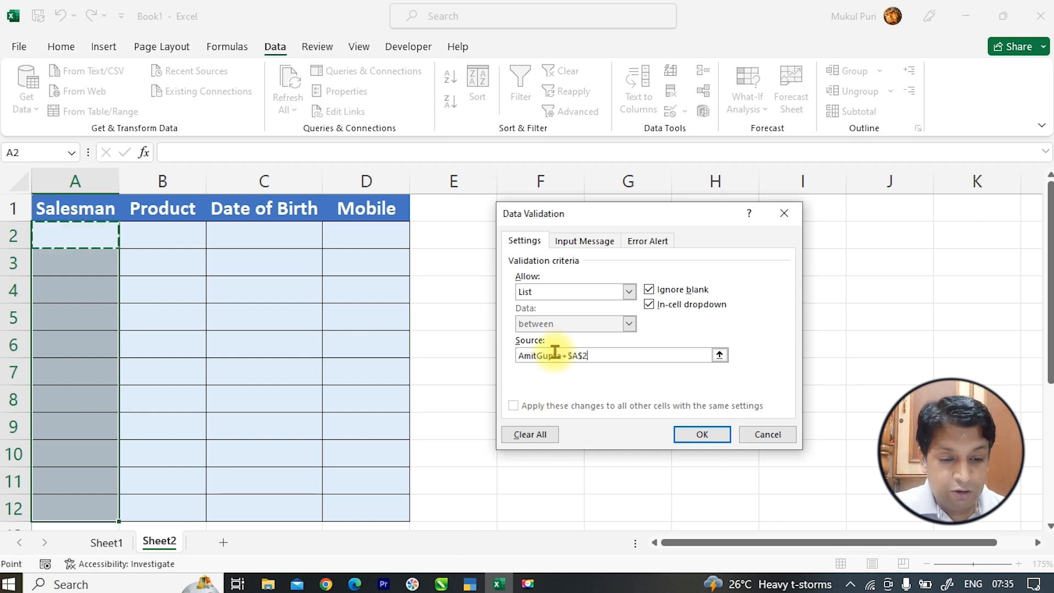
pyautogui.press('BackSpace')
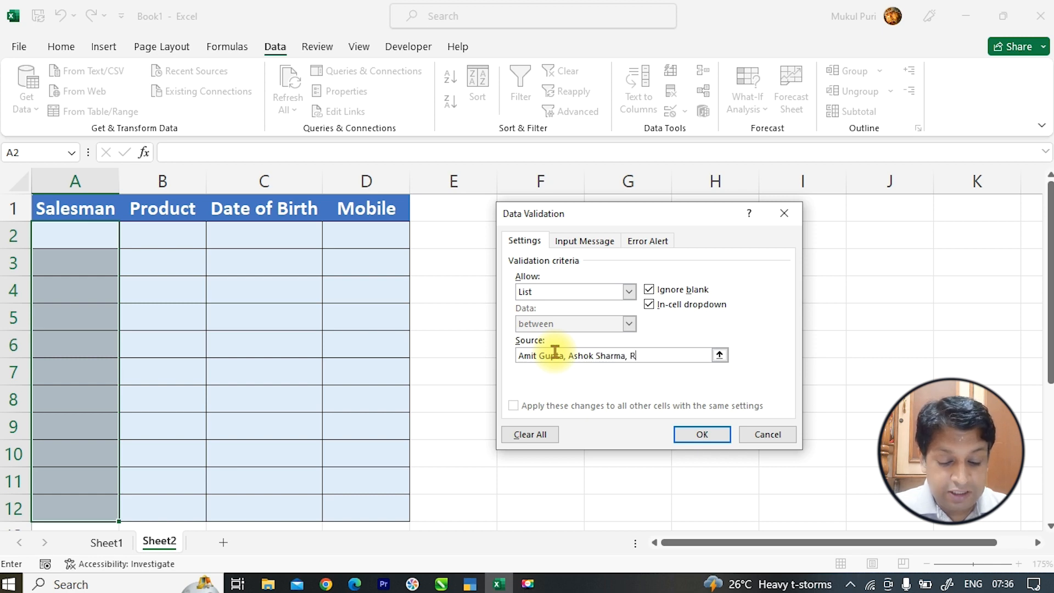
pyautogui.write('by ')
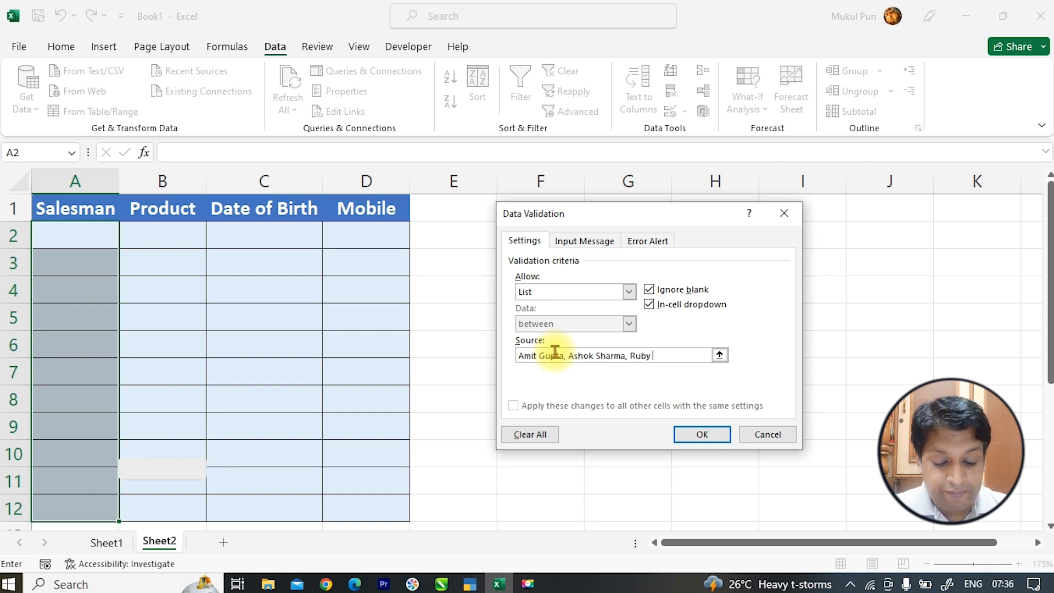
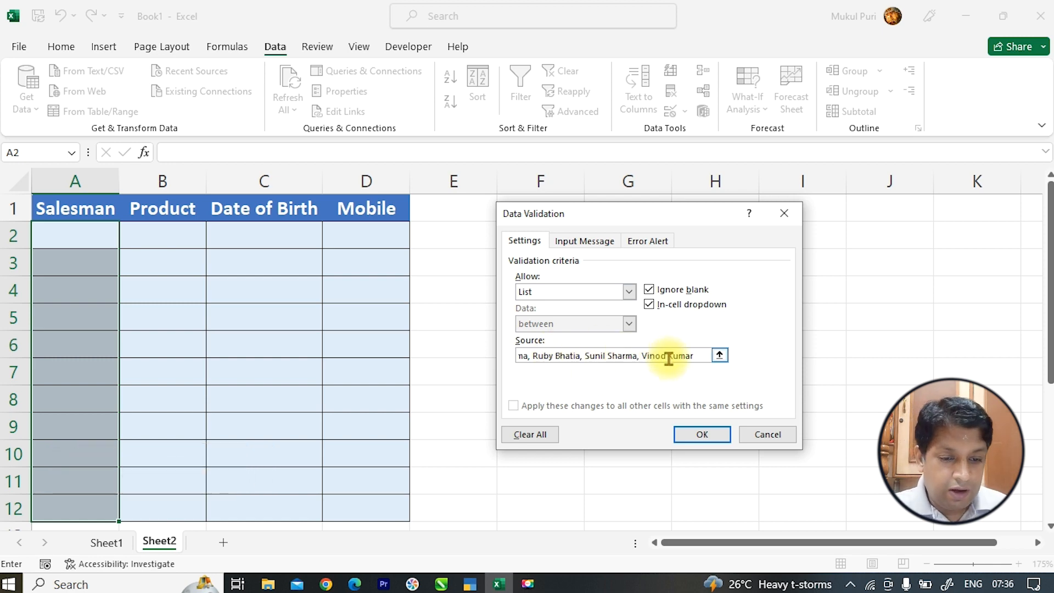
pyautogui.click(703, 435)
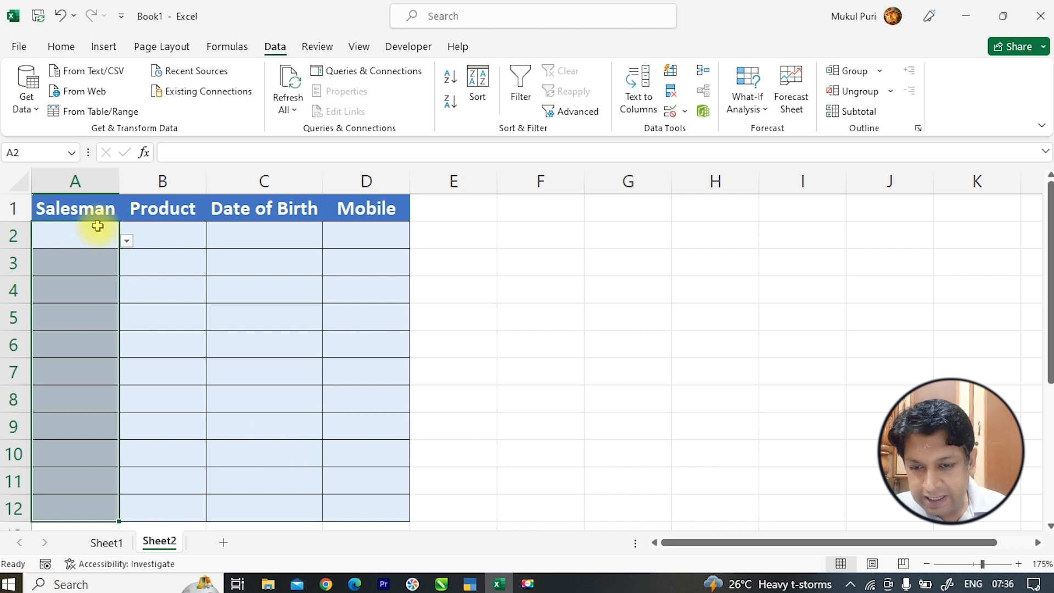
# - Test the dropdown by picking salesman names into A12 and A11
pyautogui.click(77, 512)
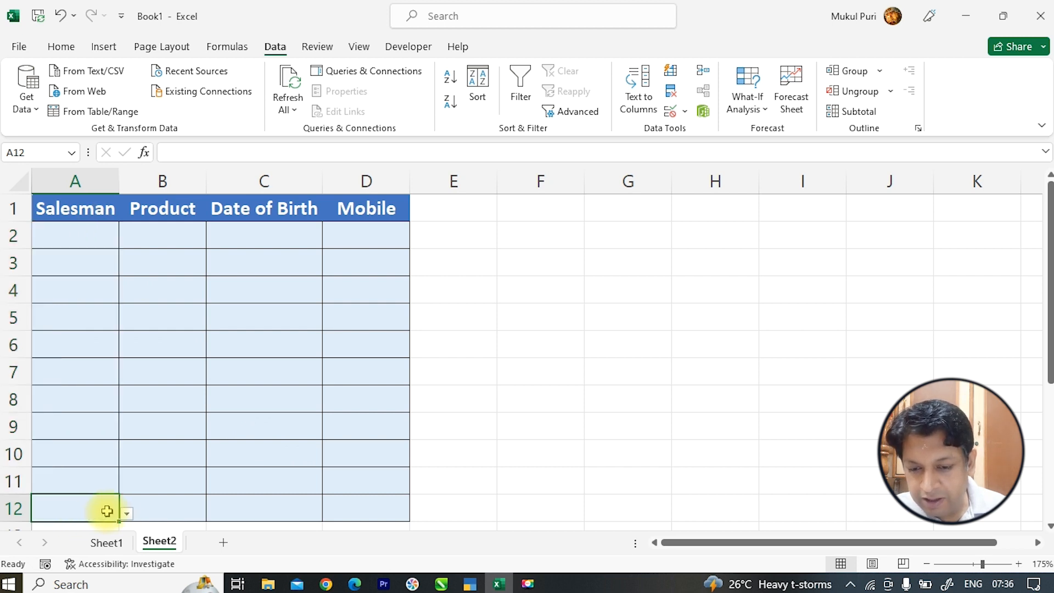
pyautogui.click(126, 514)
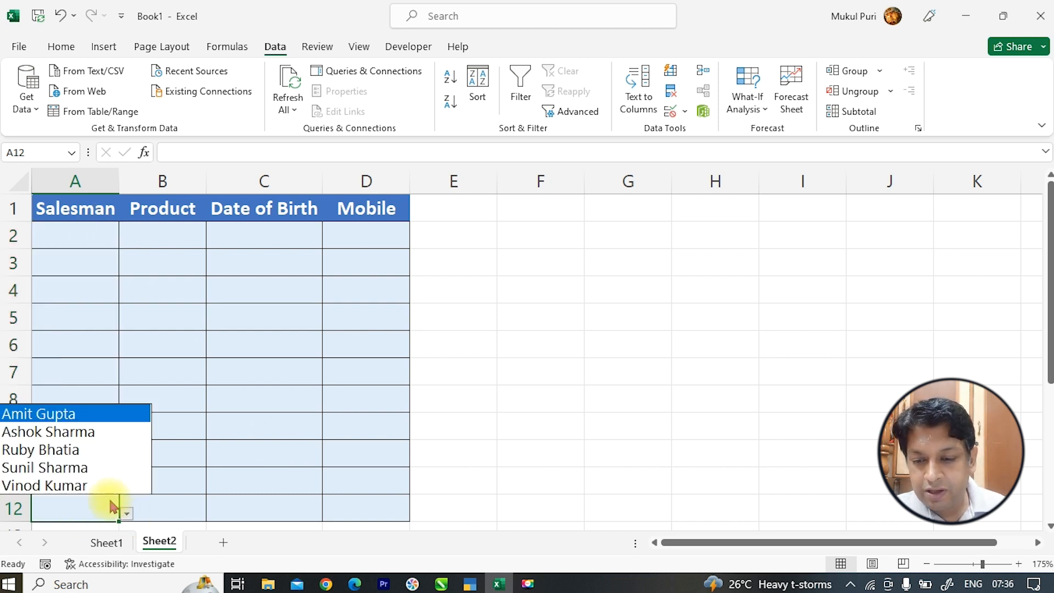
pyautogui.click(97, 453)
pyautogui.click(97, 479)
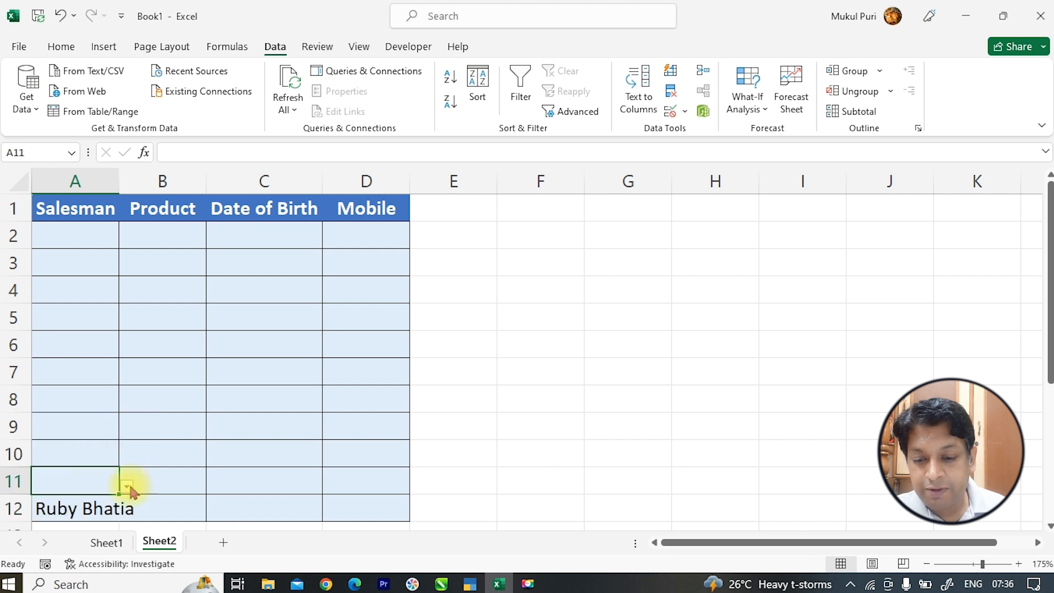
pyautogui.click(127, 486)
pyautogui.click(124, 437)
# - Fill A2 through A10 with salesman names chosen from the dropdown list
pyautogui.doubleClick(119, 181)
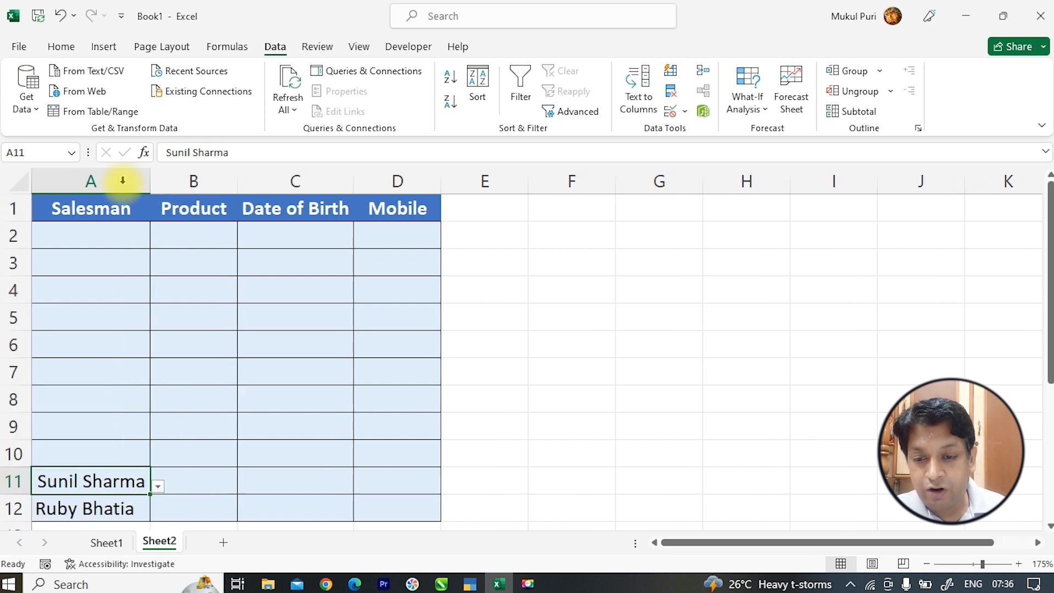
pyautogui.click(129, 235)
pyautogui.click(158, 245)
pyautogui.click(141, 281)
pyautogui.click(141, 264)
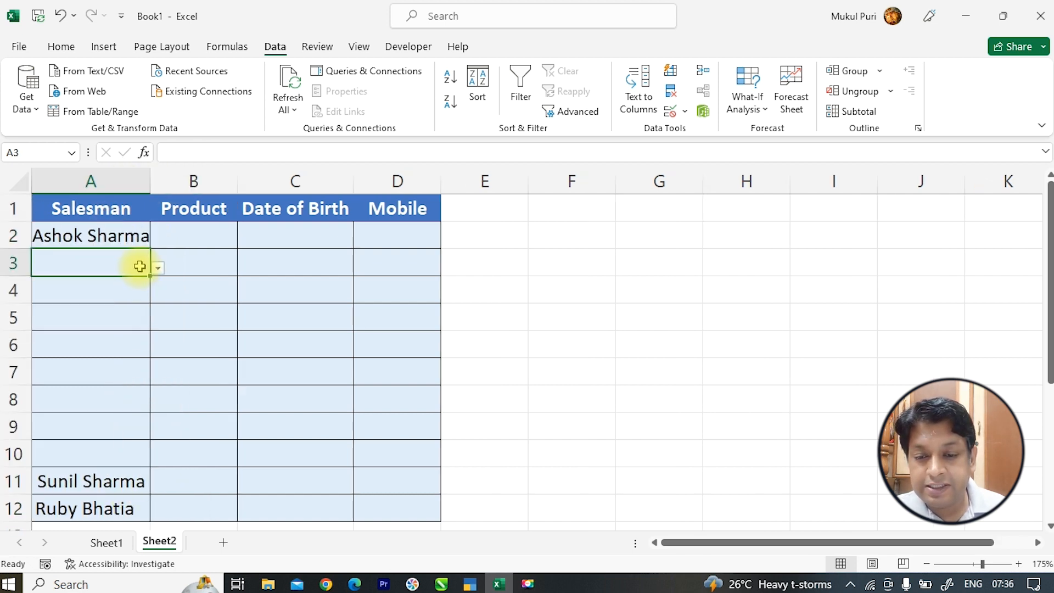
pyautogui.click(158, 269)
pyautogui.click(136, 312)
pyautogui.click(141, 289)
pyautogui.click(158, 295)
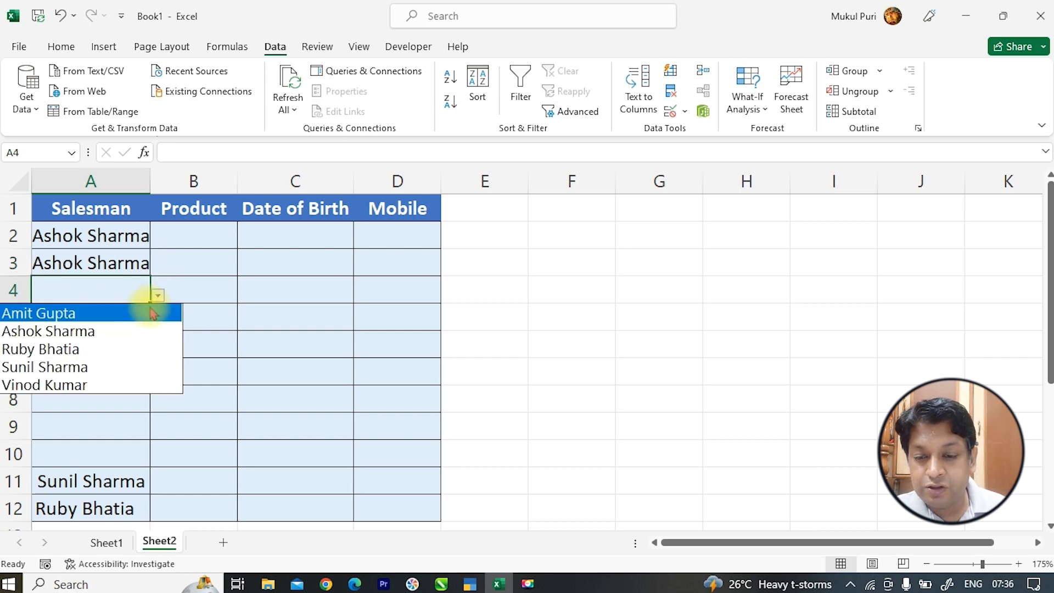
pyautogui.click(132, 348)
pyautogui.click(134, 318)
pyautogui.click(159, 323)
pyautogui.click(132, 395)
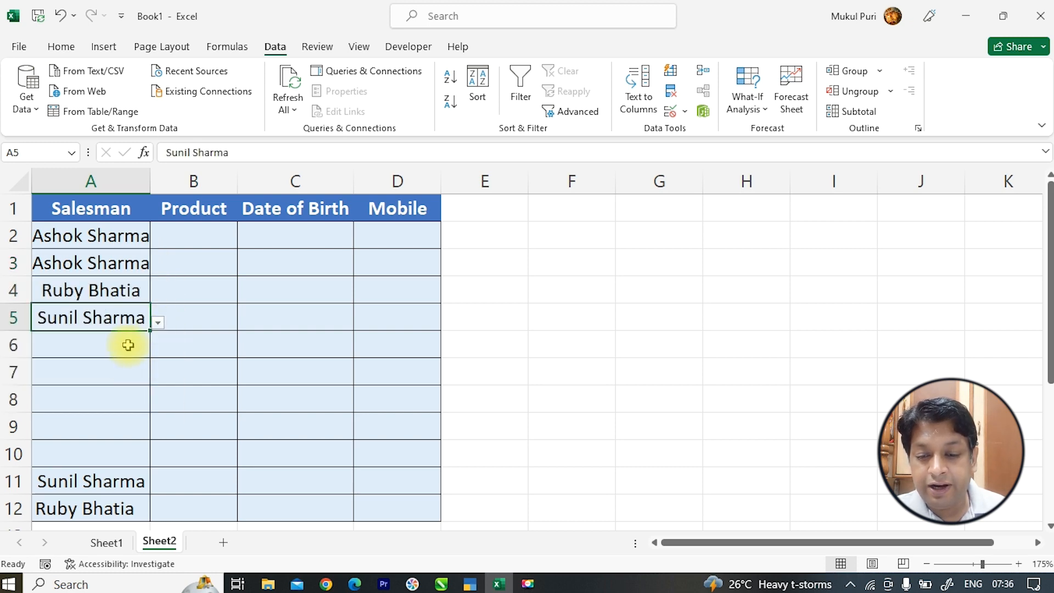
pyautogui.click(129, 346)
pyautogui.click(158, 350)
pyautogui.click(138, 405)
pyautogui.click(141, 371)
pyautogui.click(158, 377)
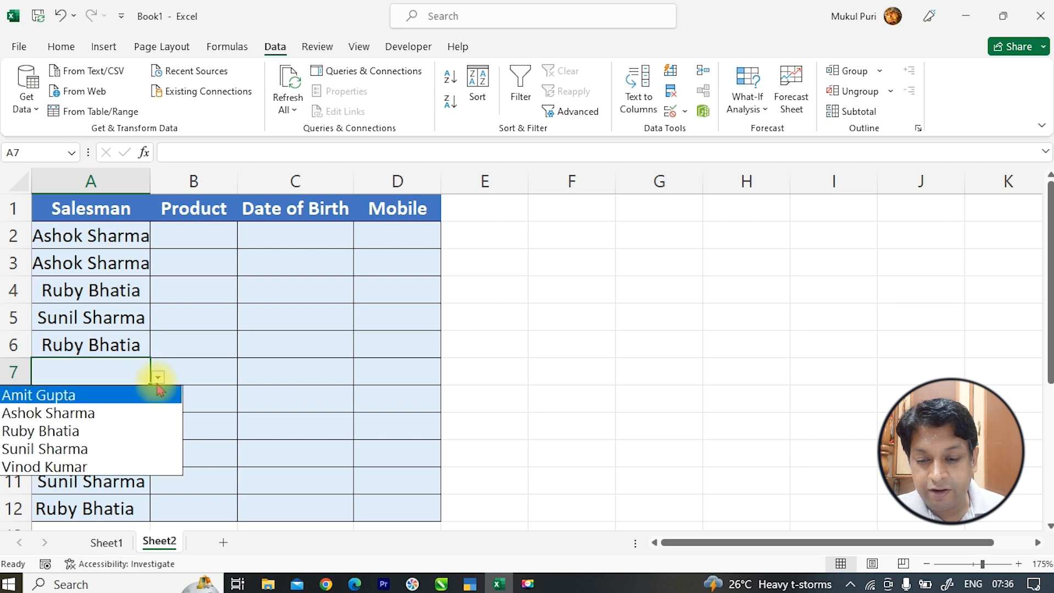
pyautogui.click(136, 432)
pyautogui.click(133, 395)
pyautogui.click(158, 405)
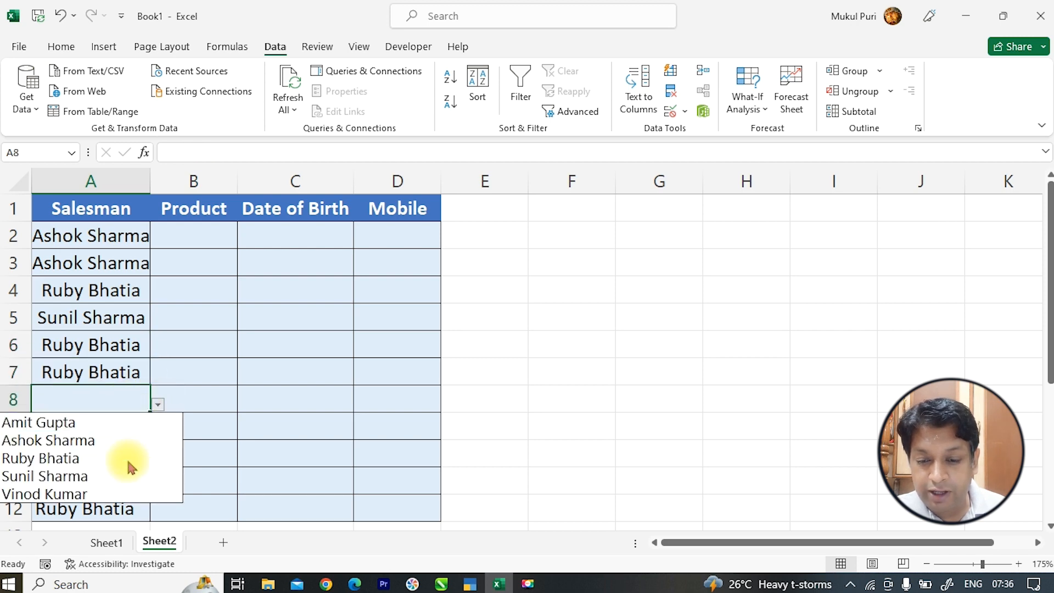
pyautogui.click(130, 461)
pyautogui.click(129, 431)
pyautogui.click(158, 432)
pyautogui.click(132, 503)
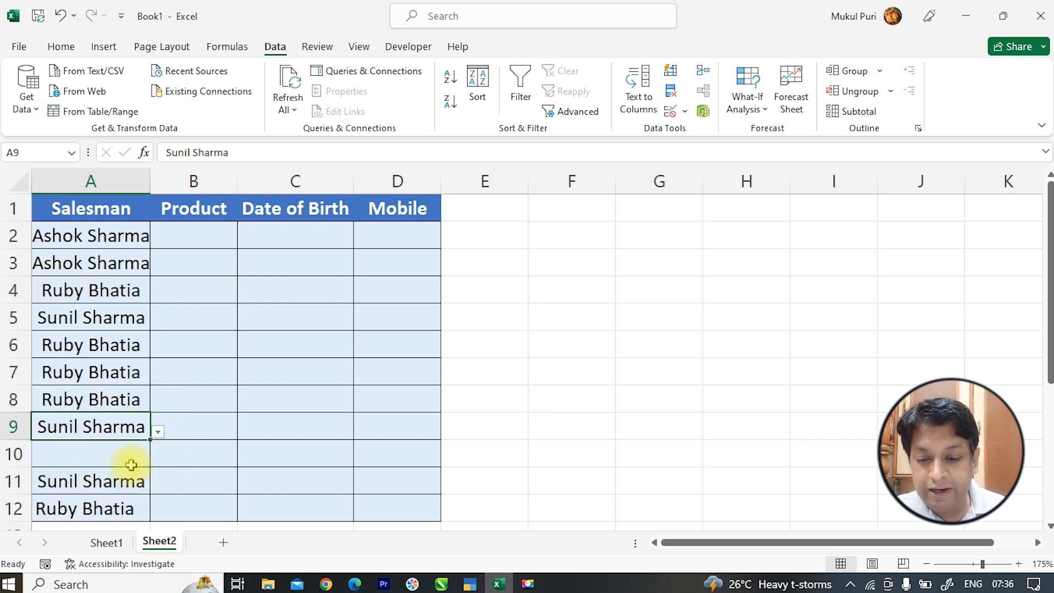
pyautogui.click(137, 460)
pyautogui.click(158, 459)
pyautogui.click(138, 511)
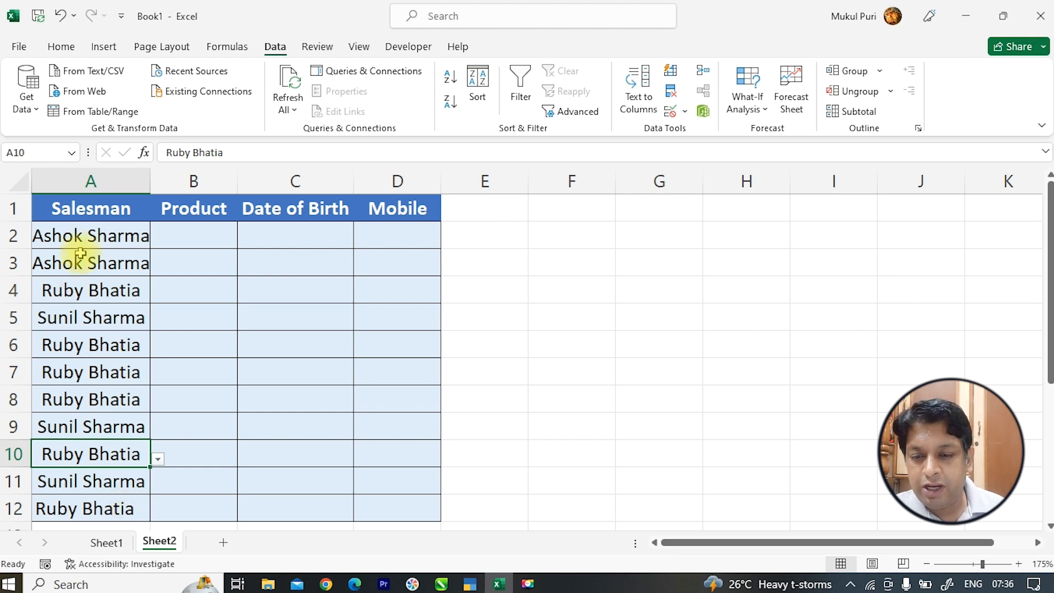
pyautogui.moveTo(110, 230); pyautogui.dragTo(164, 506)
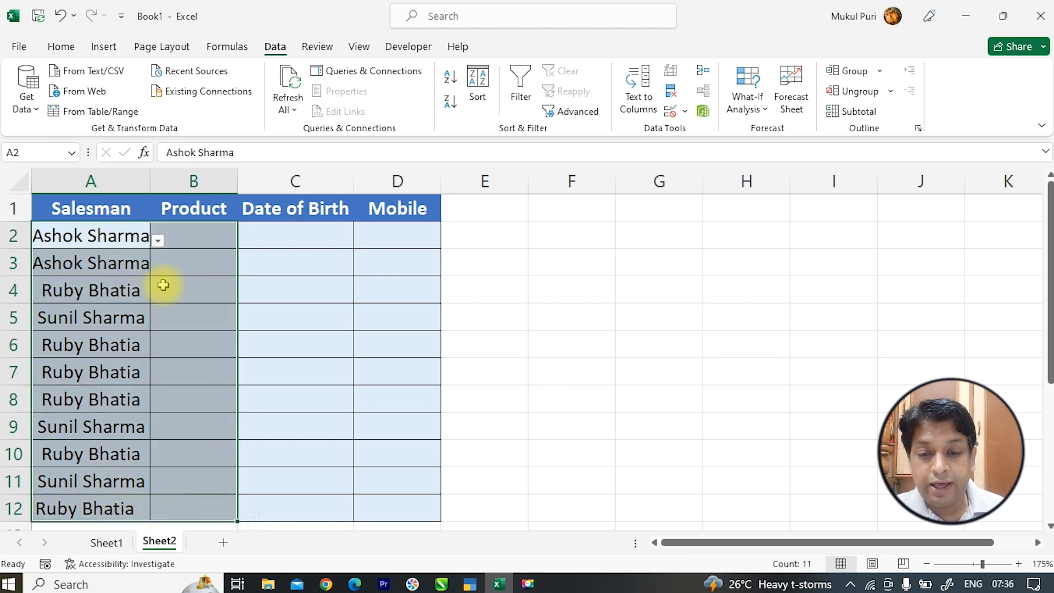
# - Right-align A2:B12, widen the Product column B, and insert Sheet3
pyautogui.click(61, 46)
pyautogui.click(322, 102)
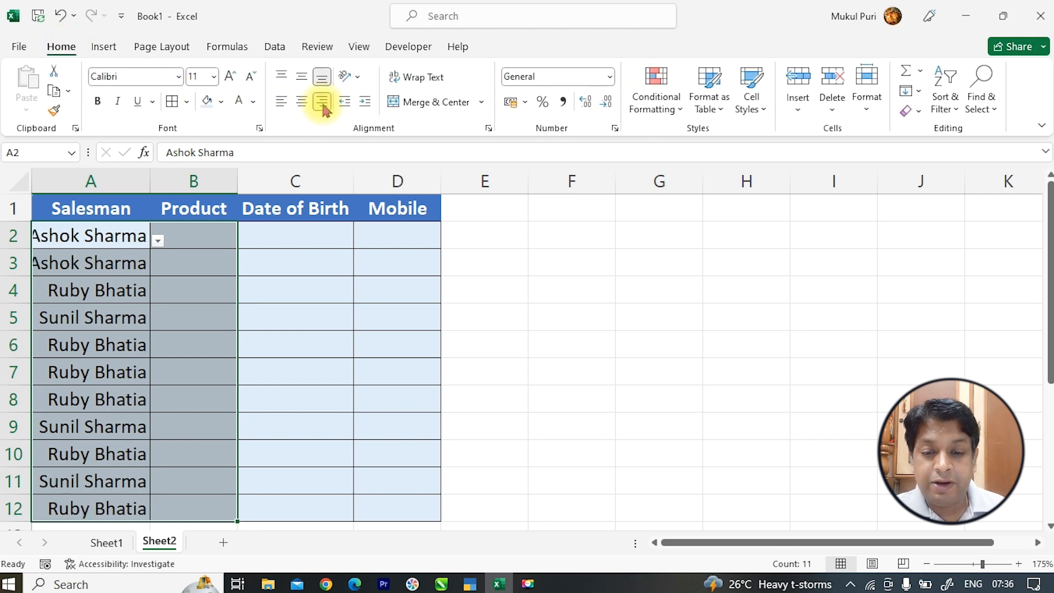
pyautogui.doubleClick(237, 181)
pyautogui.moveTo(234, 181); pyautogui.dragTo(262, 180)
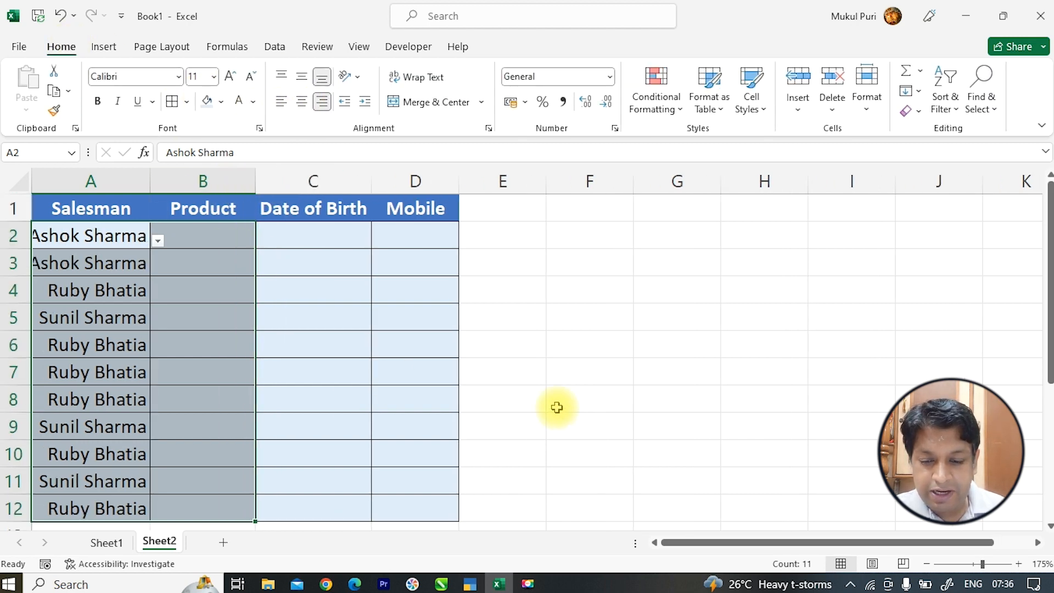
pyautogui.click(224, 544)
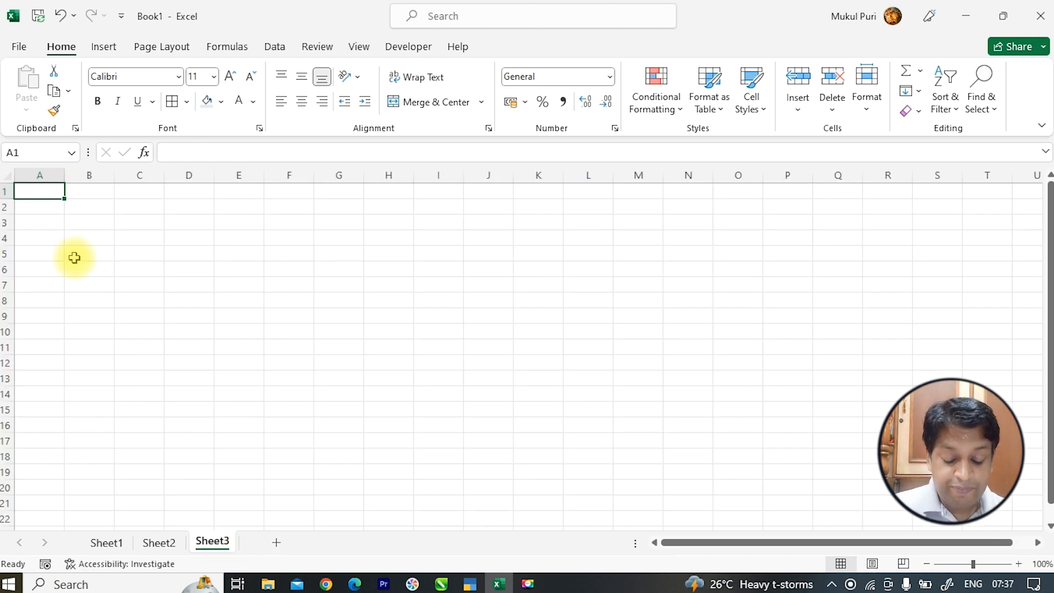
# - Enter Split AC, Windows AC, Washing Machine and Microwace in A1–A4
pyautogui.write('Split')
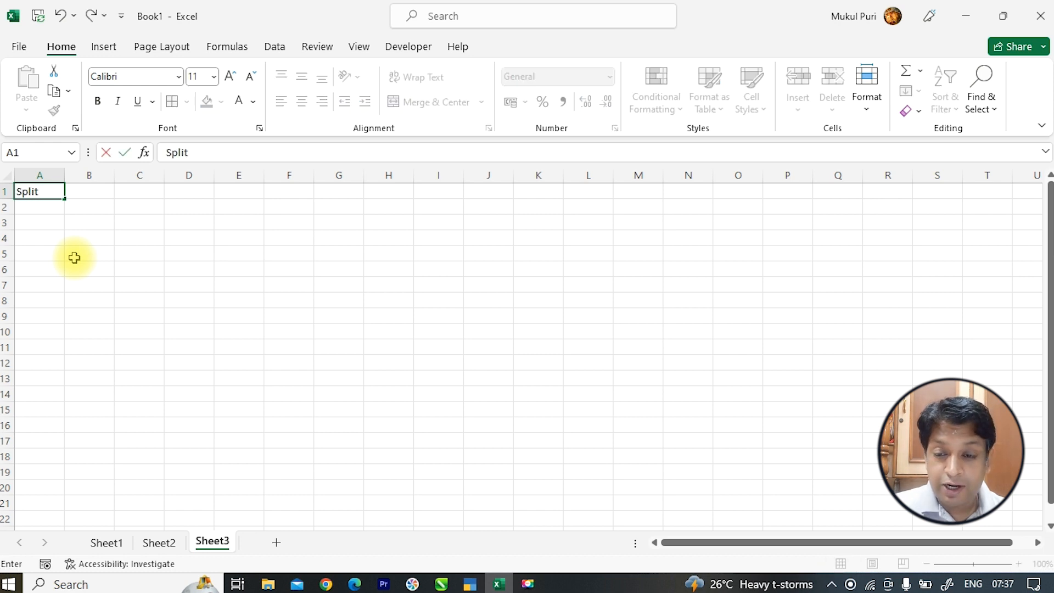
pyautogui.write(' AC')
pyautogui.press('Return')
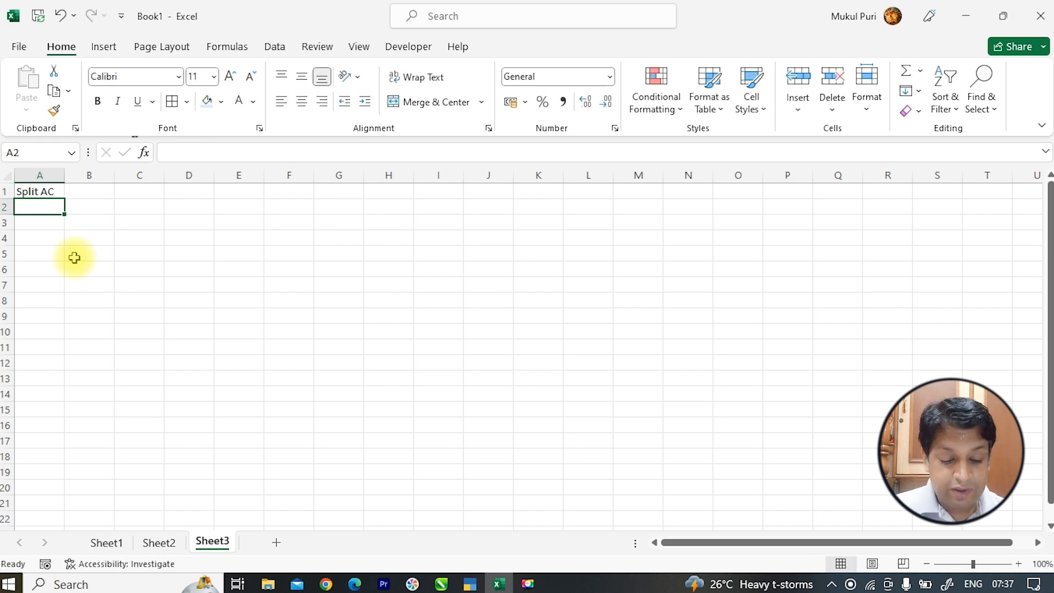
pyautogui.write('Windows AC')
pyautogui.press('Return')
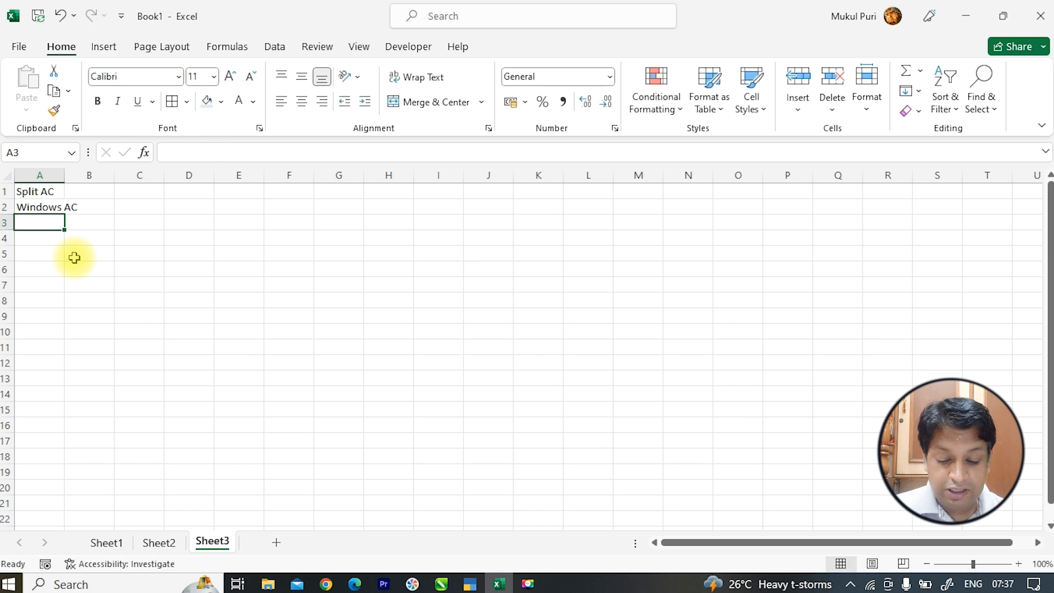
pyautogui.write('Washing Machine')
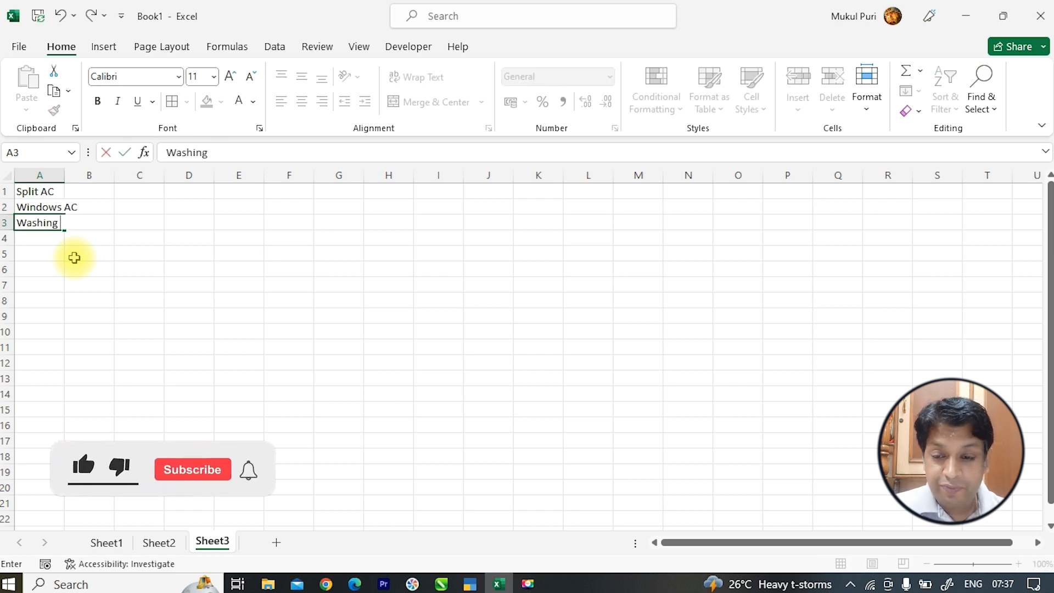
pyautogui.hotkey('ctrl', 'Return')
pyautogui.press('Return')
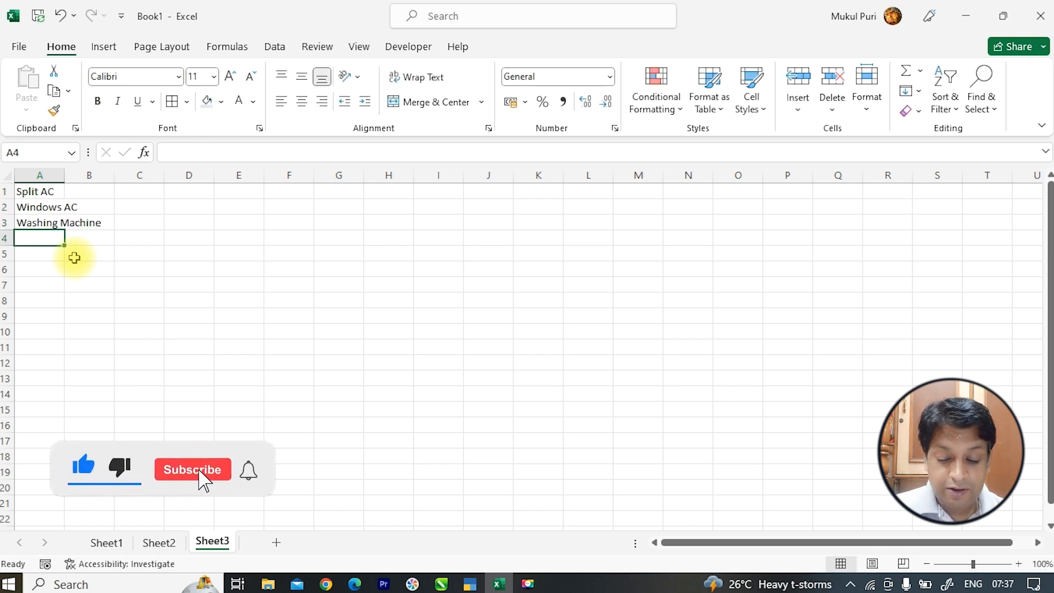
pyautogui.write('Microwace')
pyautogui.press('Return')
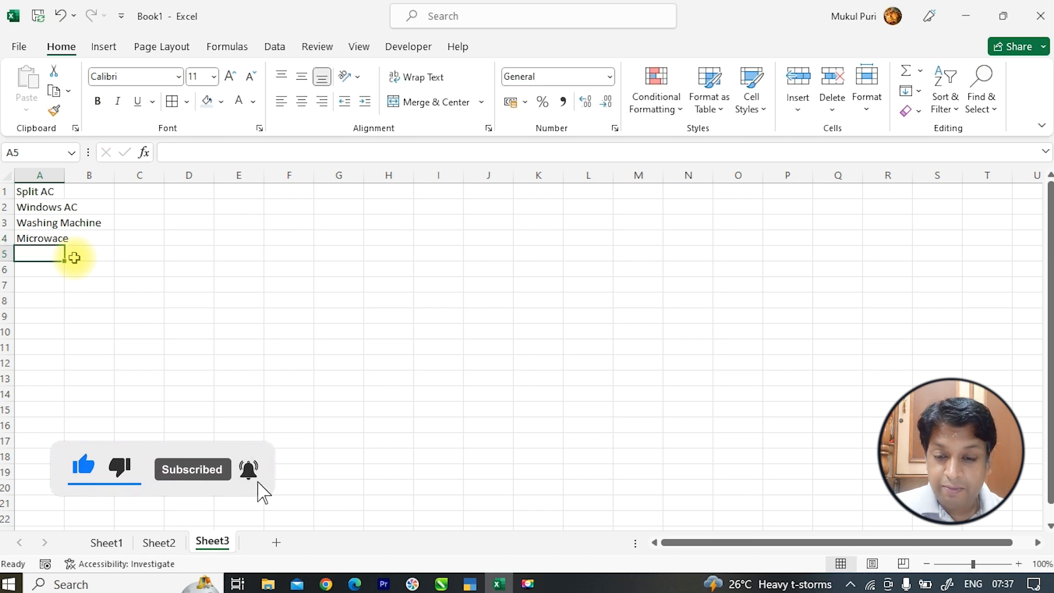
# - Add Iron, Led 32", Led 43" and Led 26" in A5–A8 and autofit column A
pyautogui.write('Iron')
pyautogui.press('Return')
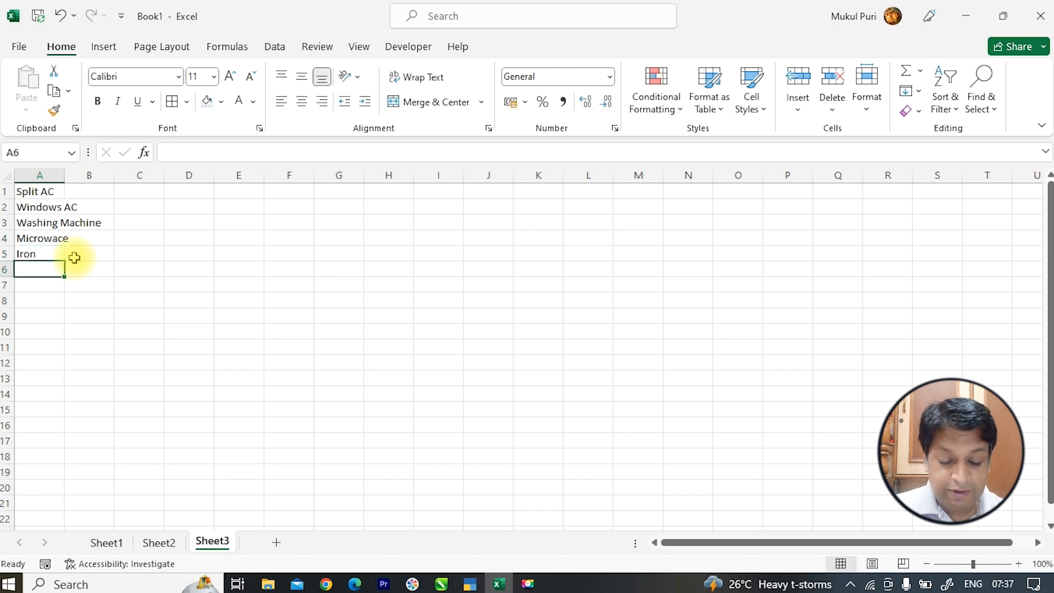
pyautogui.write('Led')
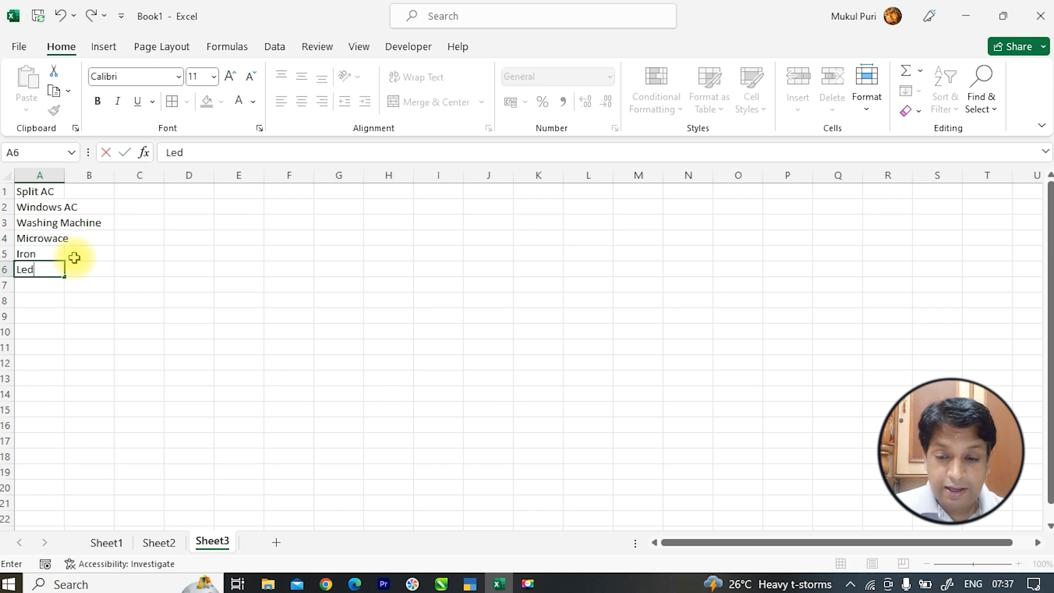
pyautogui.write(' 32"')
pyautogui.press('Return')
pyautogui.write('Led')
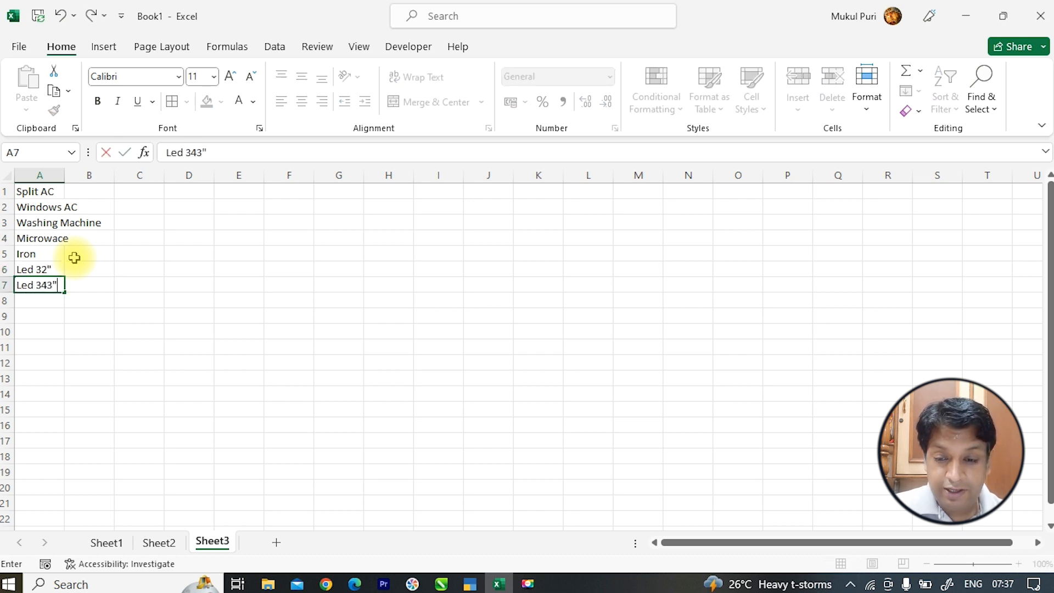
pyautogui.write(' 4')
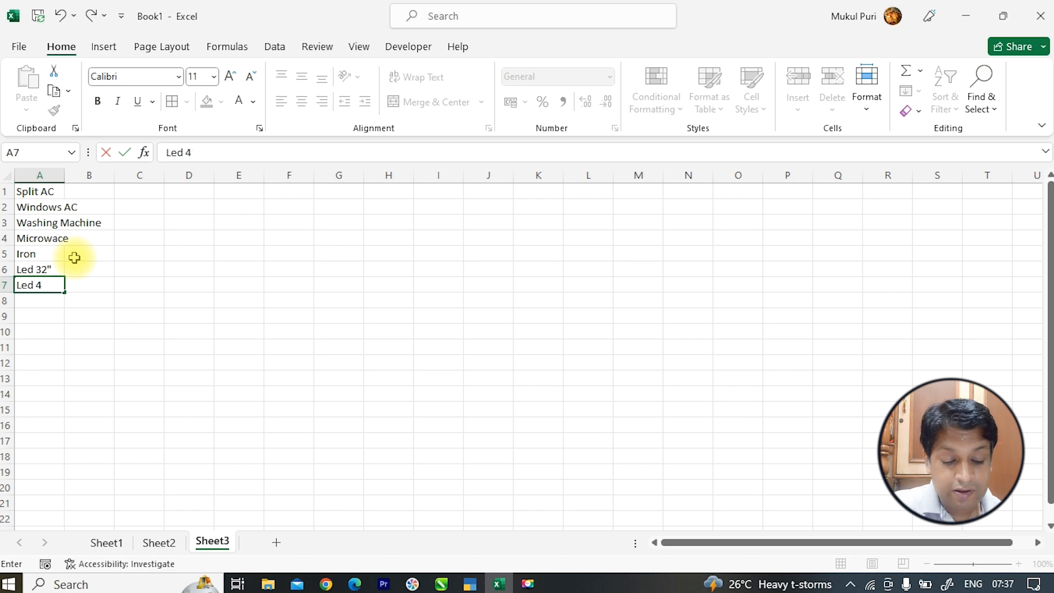
pyautogui.press('Return')
pyautogui.write('Led 26"')
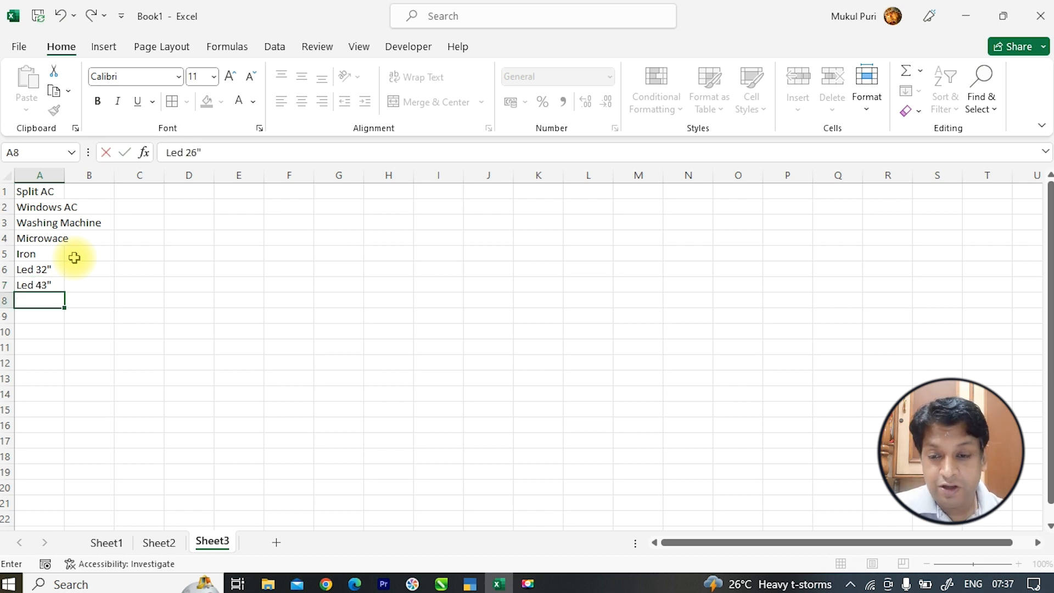
pyautogui.press('Return')
pyautogui.doubleClick(63, 174)
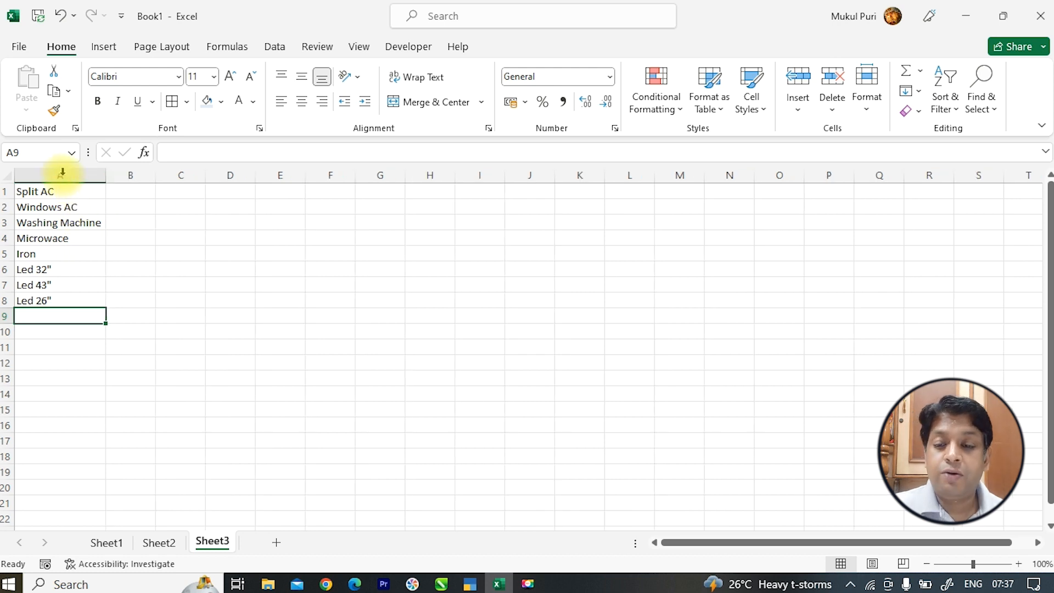
# - Select A1:A15 and name it 'product' in the Name Box
pyautogui.moveTo(71, 191); pyautogui.dragTo(65, 297)
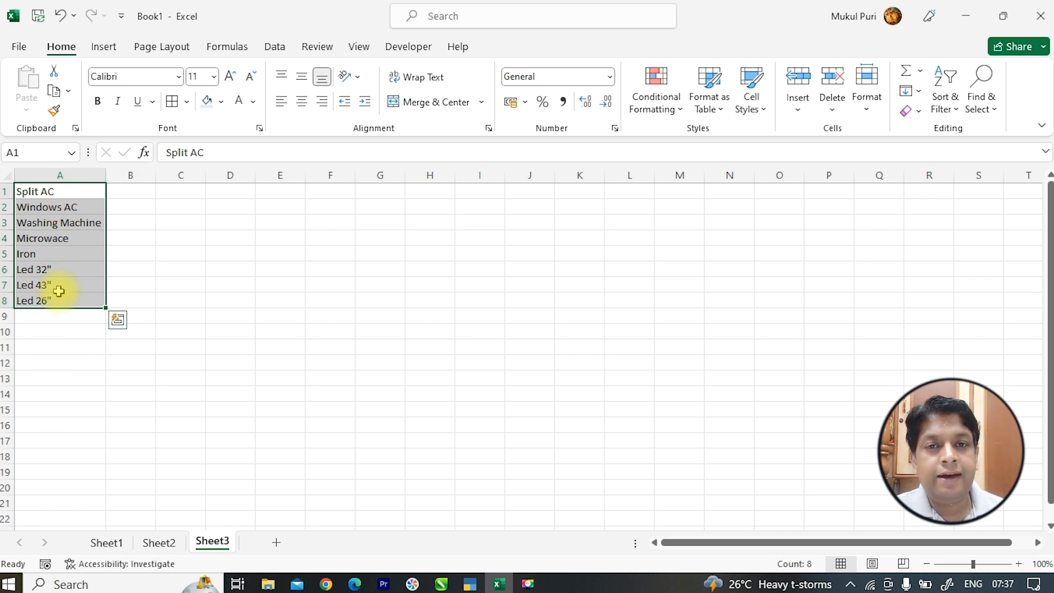
pyautogui.click(110, 256)
pyautogui.moveTo(89, 193); pyautogui.dragTo(57, 418)
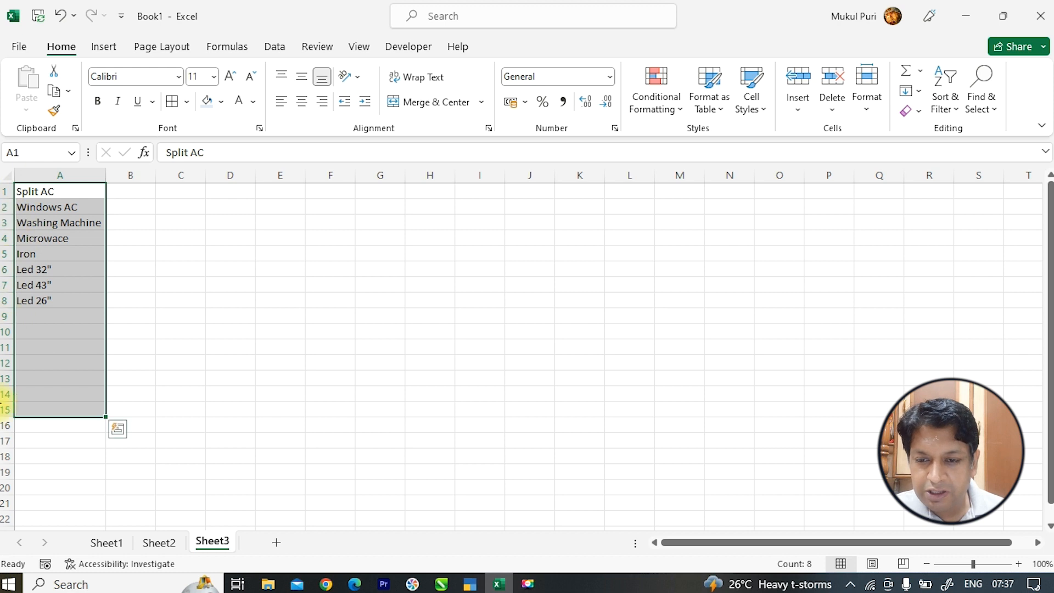
pyautogui.click(43, 156)
pyautogui.write('p')
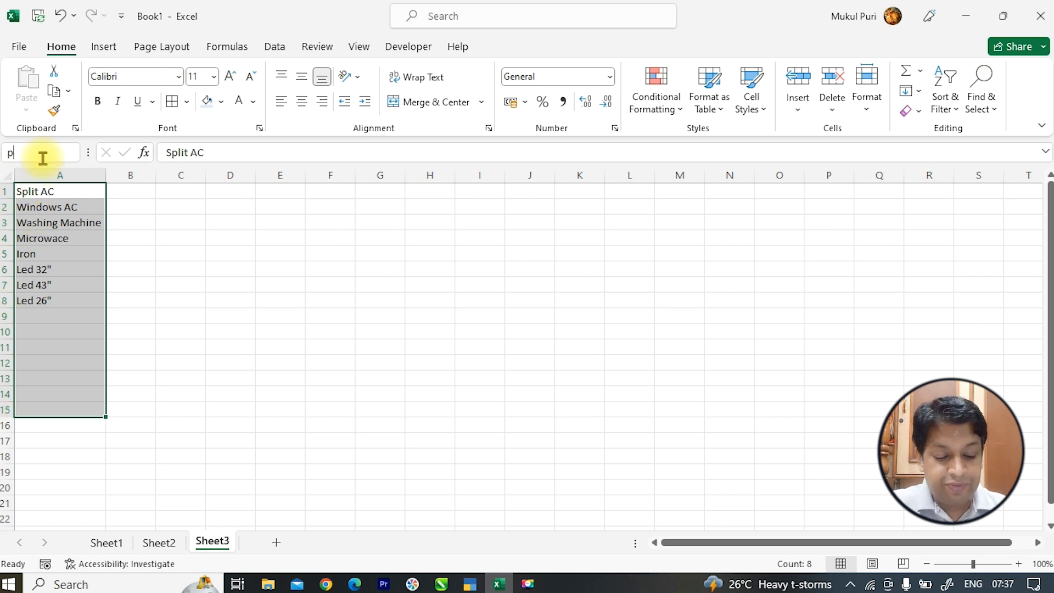
pyautogui.write('roduct')
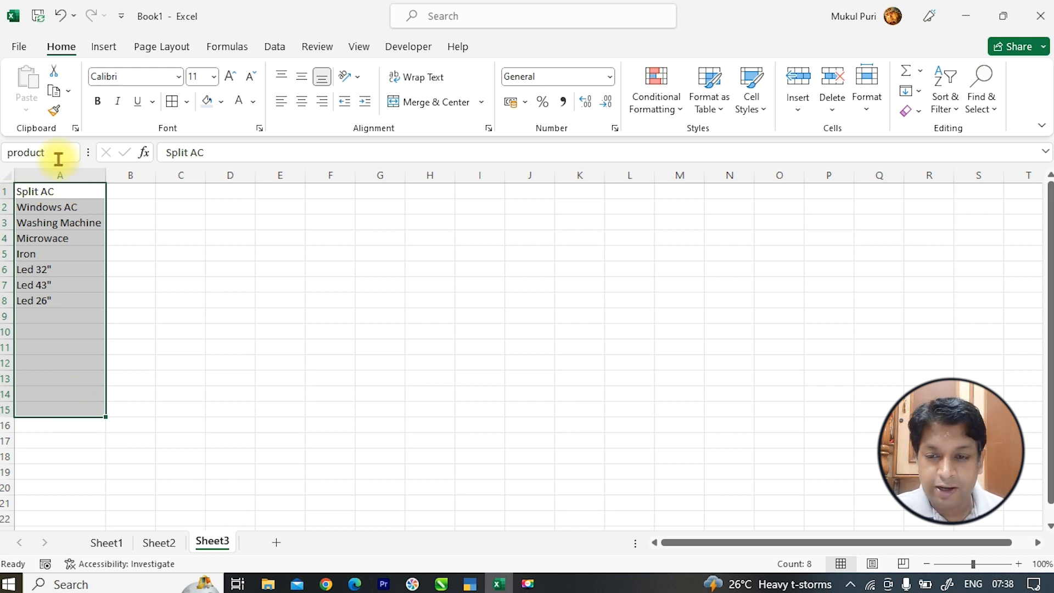
pyautogui.press('Return')
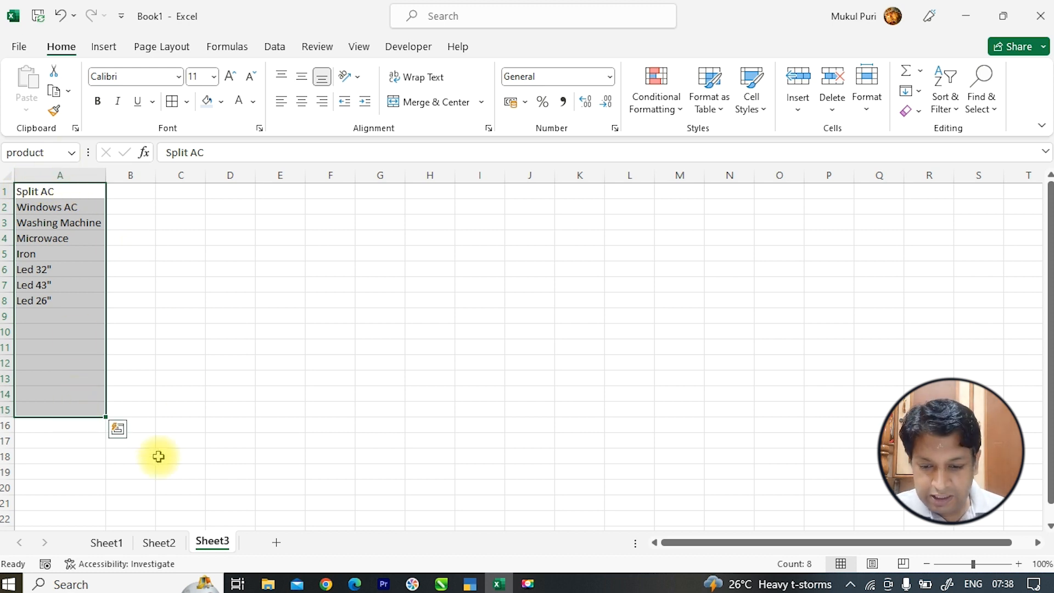
# - On Sheet2, give Product cells B2:B6 a List validation with source =product
pyautogui.click(159, 543)
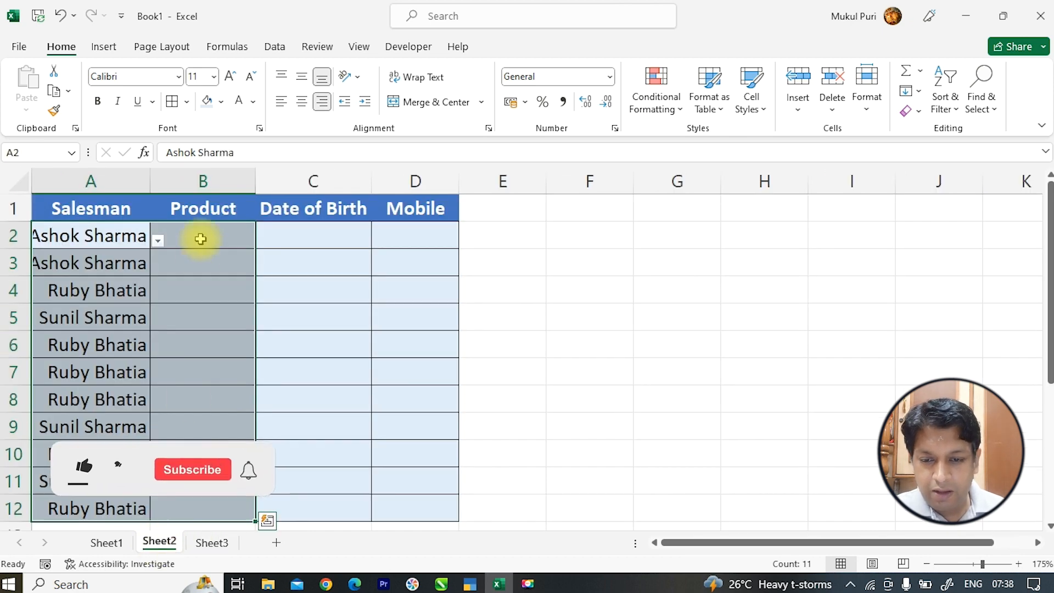
pyautogui.moveTo(207, 242); pyautogui.dragTo(210, 508)
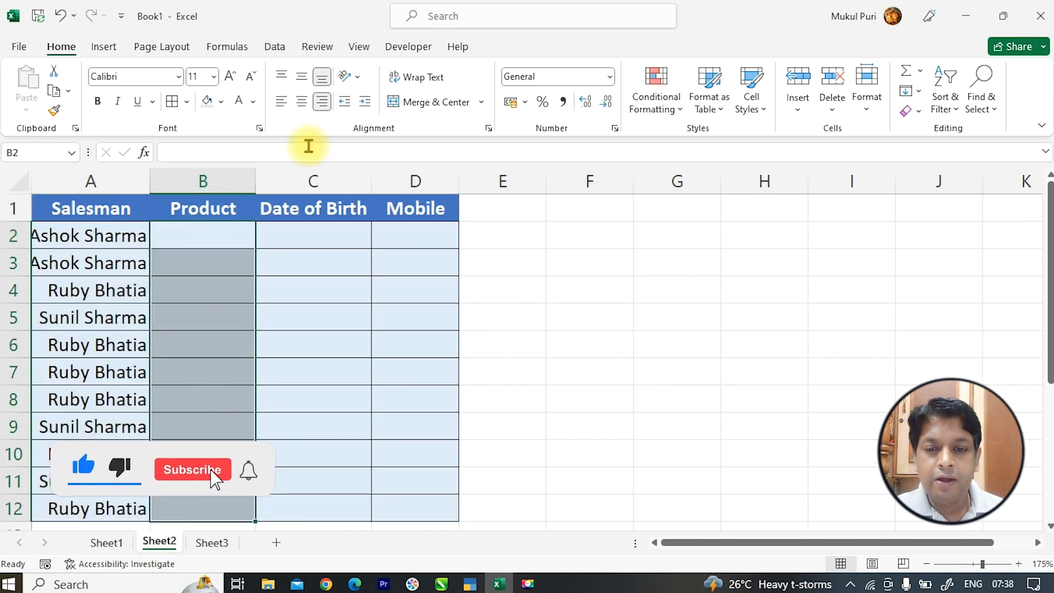
pyautogui.click(276, 47)
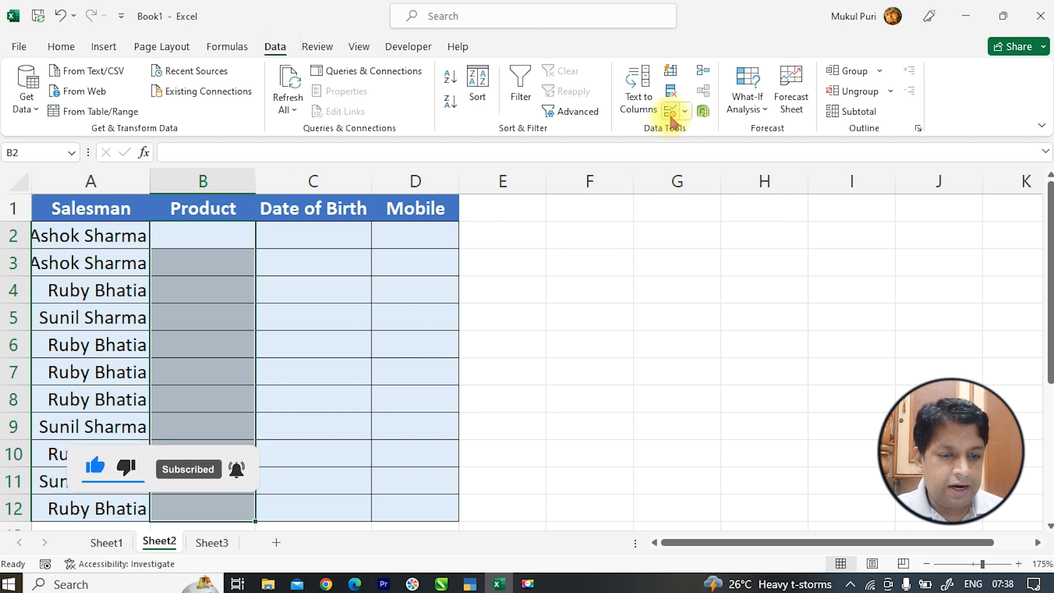
pyautogui.click(671, 111)
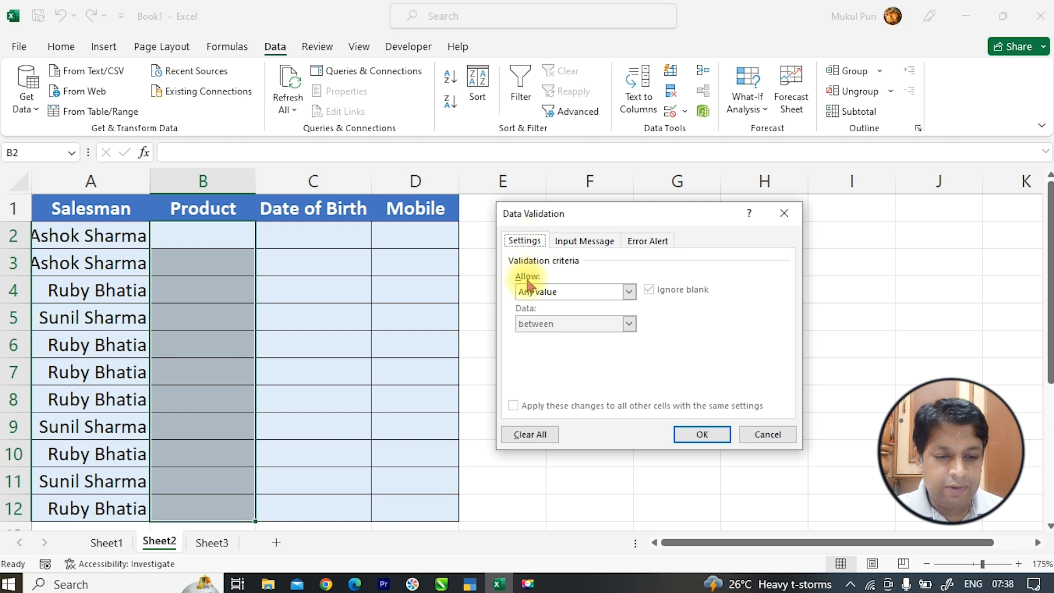
pyautogui.click(534, 291)
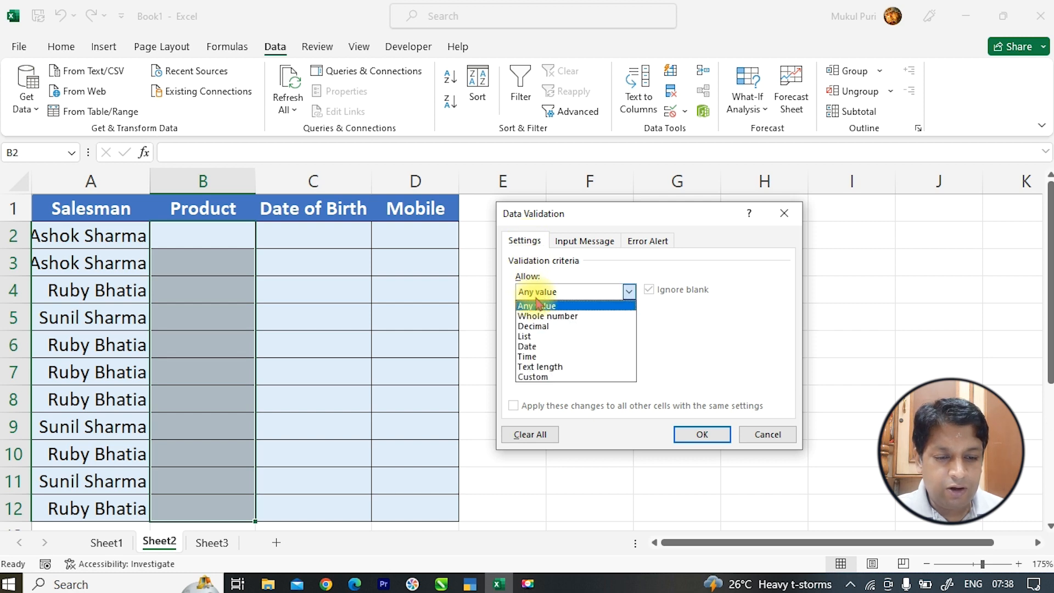
pyautogui.click(541, 336)
pyautogui.click(545, 355)
pyautogui.write('=product')
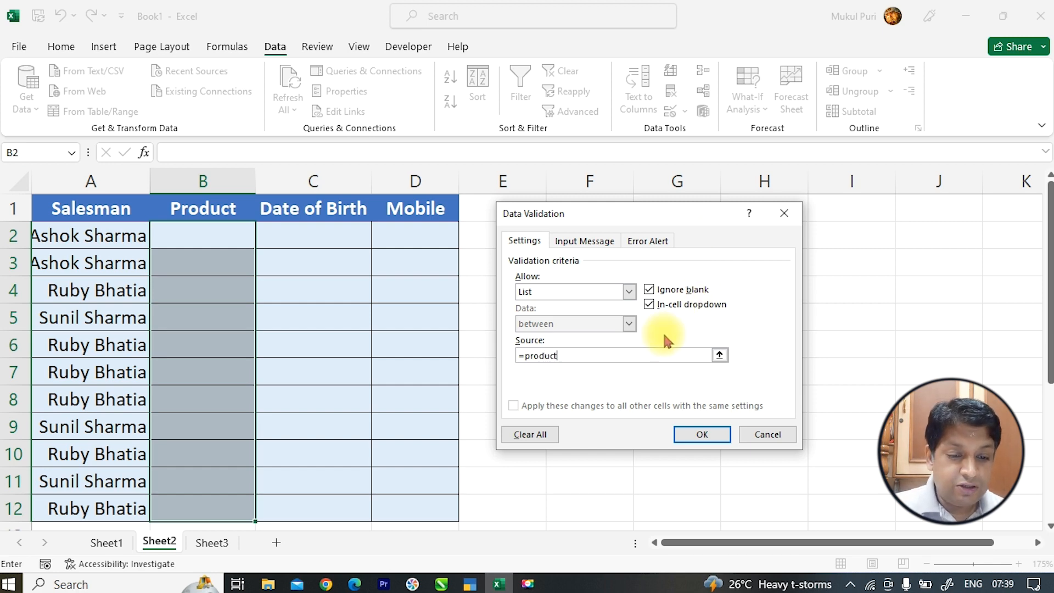
# - Apply the list rule and pick Led 32" for B2 and Iron for B3
pyautogui.click(695, 435)
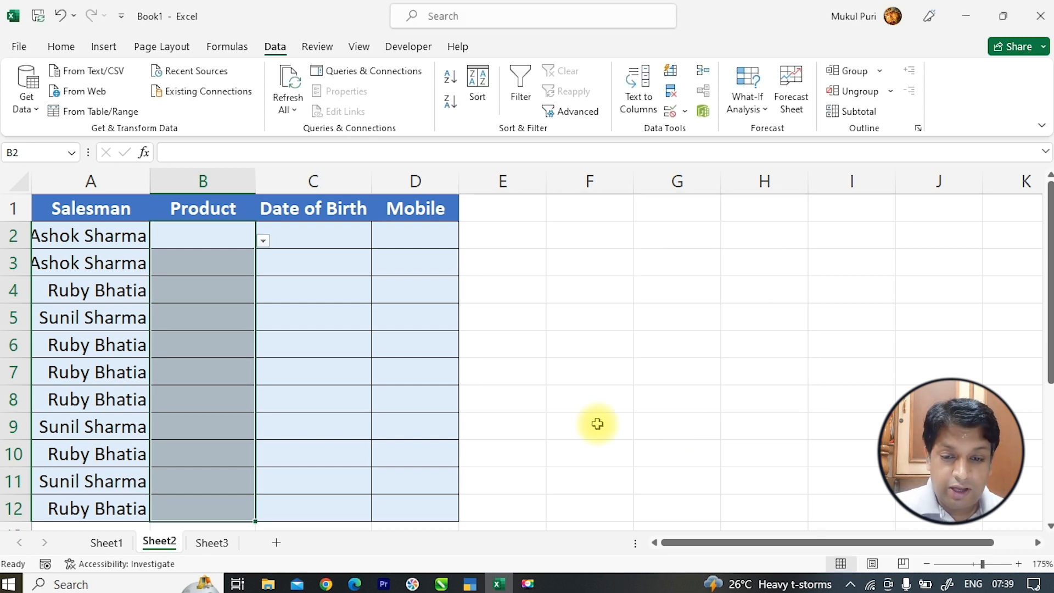
pyautogui.click(262, 242)
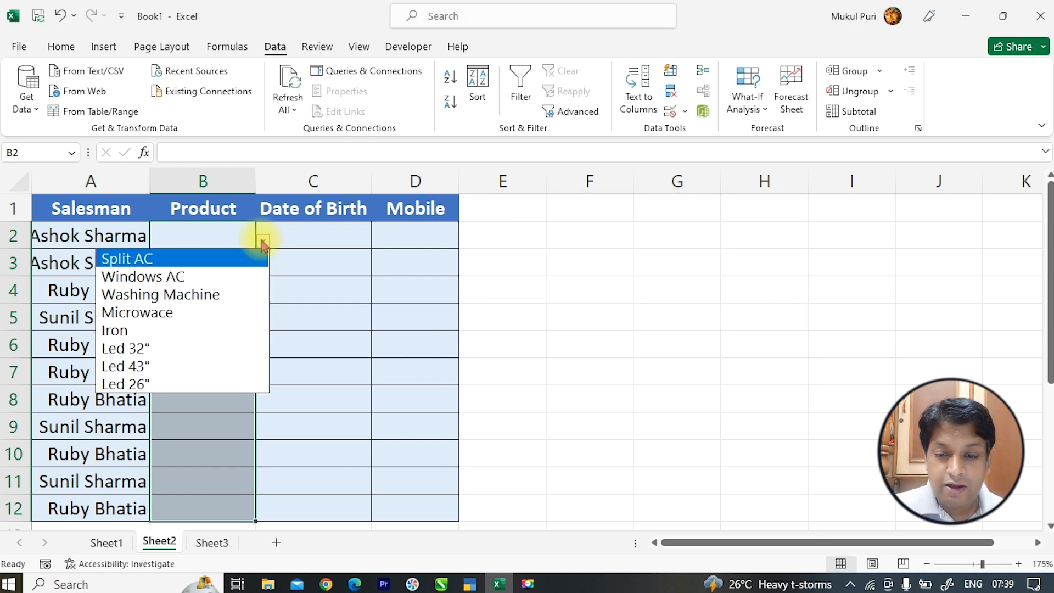
pyautogui.click(204, 351)
pyautogui.click(242, 270)
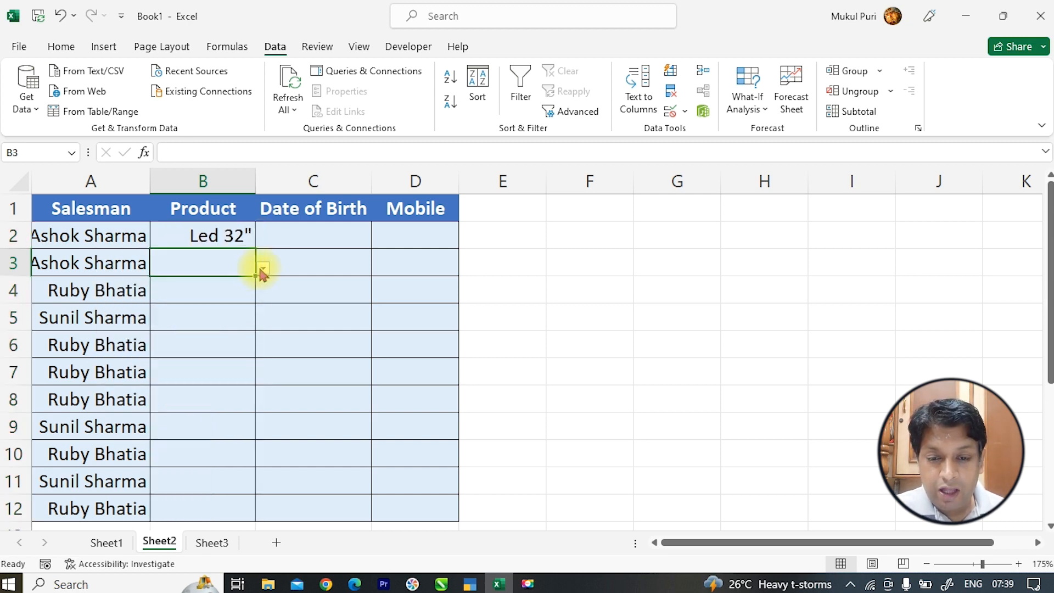
pyautogui.click(263, 268)
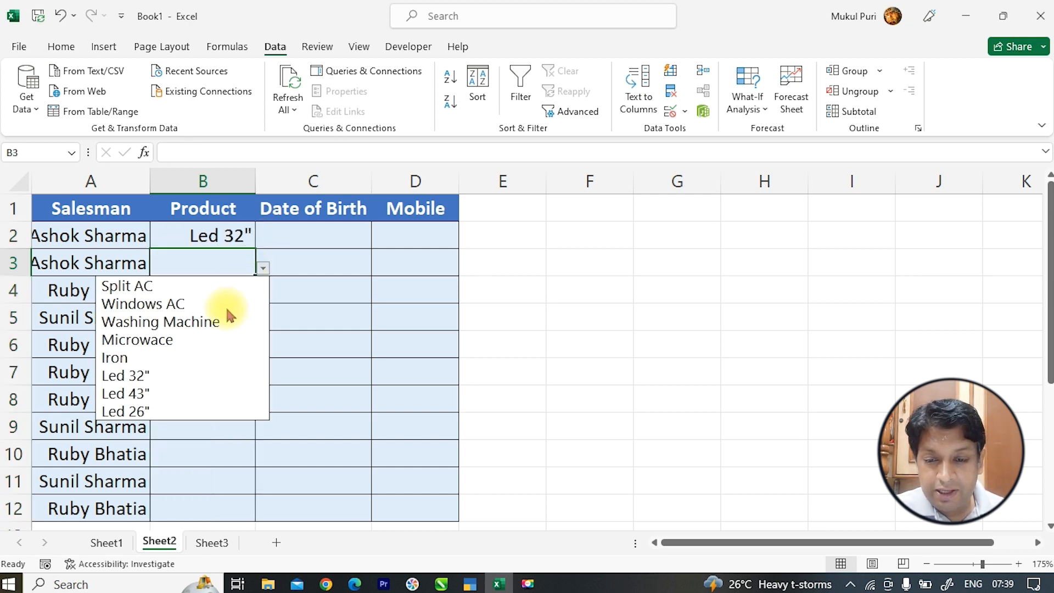
pyautogui.click(202, 358)
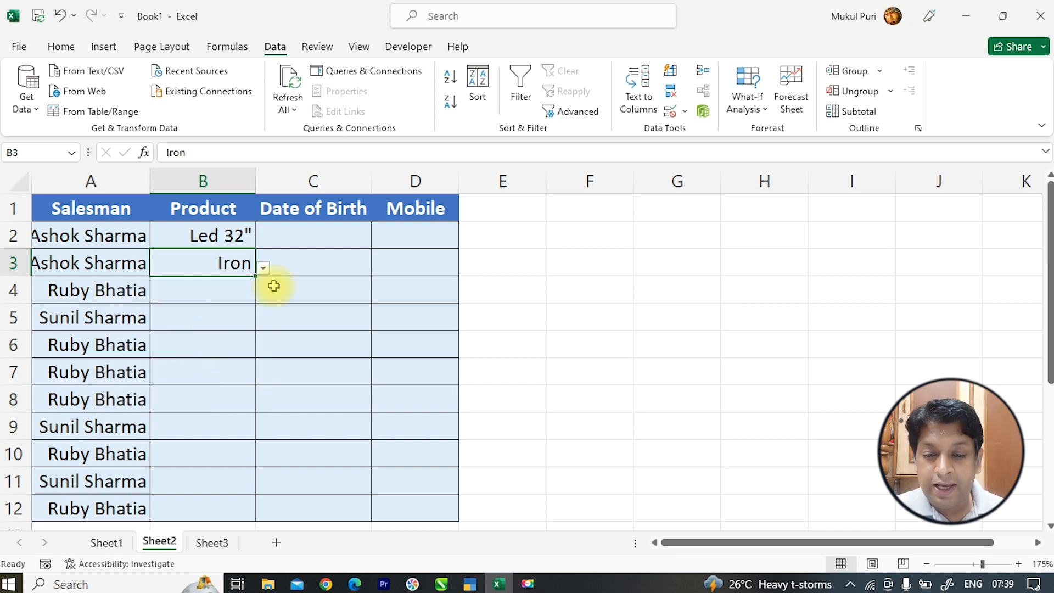
# - Open B4's product choices, close them without picking, and go to Sheet3
pyautogui.click(247, 285)
pyautogui.click(262, 296)
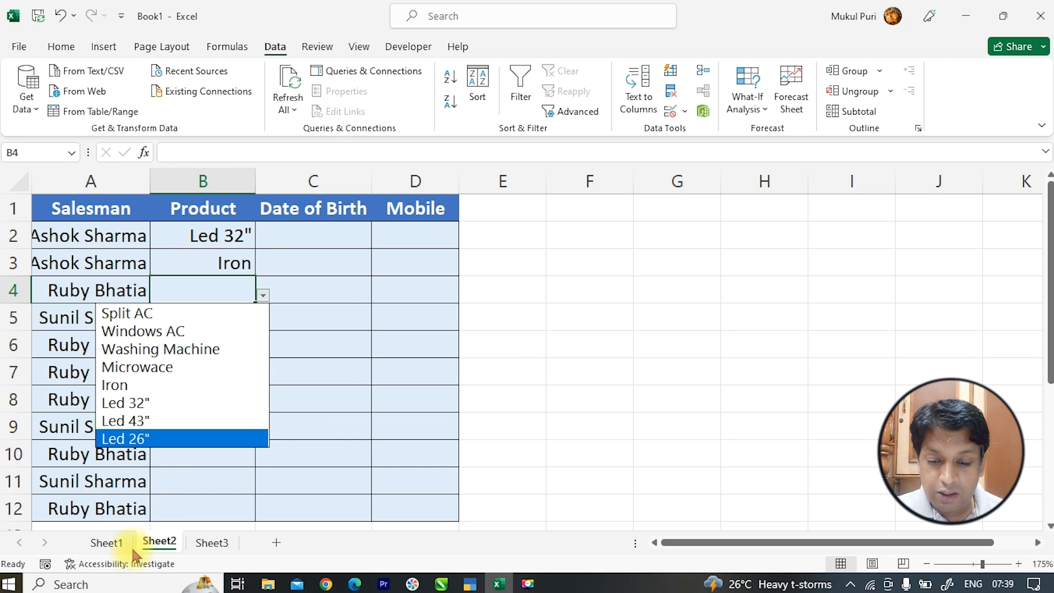
pyautogui.click(208, 546)
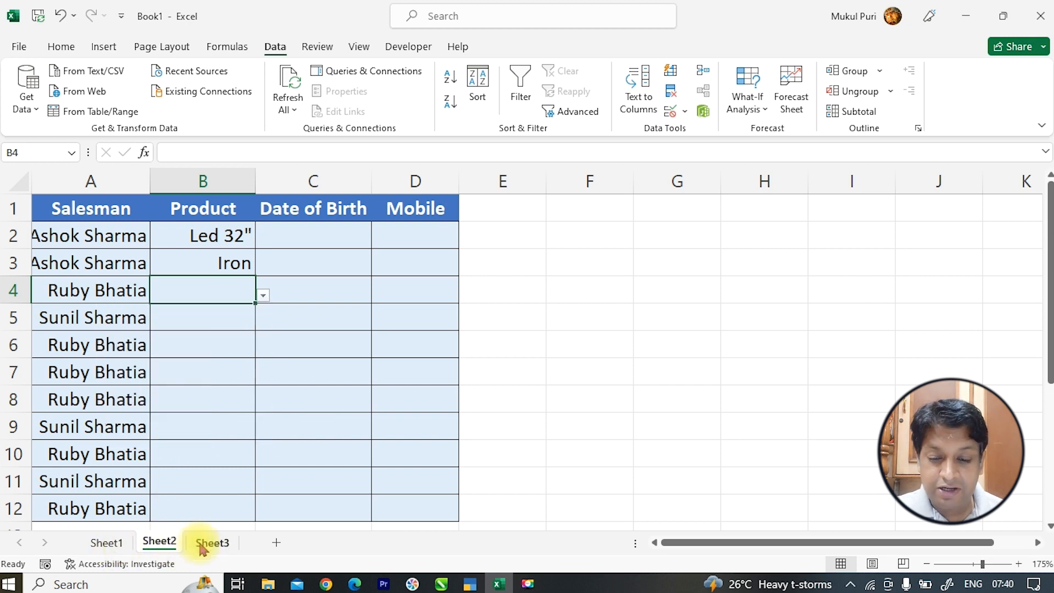
pyautogui.click(212, 544)
# - Add Led 53" to Sheet3's product list in cell A9
pyautogui.click(81, 315)
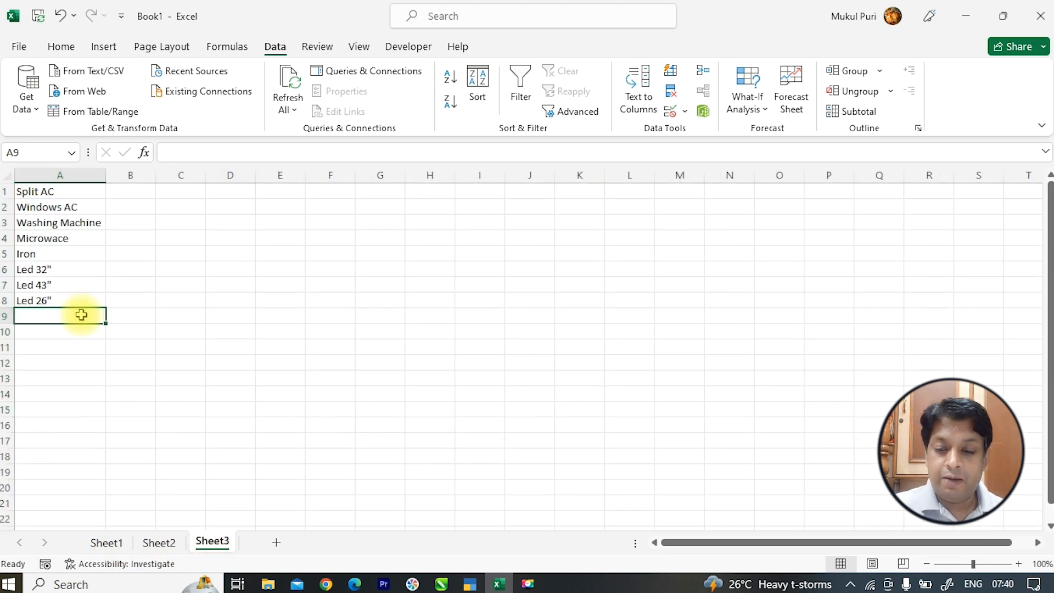
pyautogui.write('Led')
pyautogui.press('BackSpace')
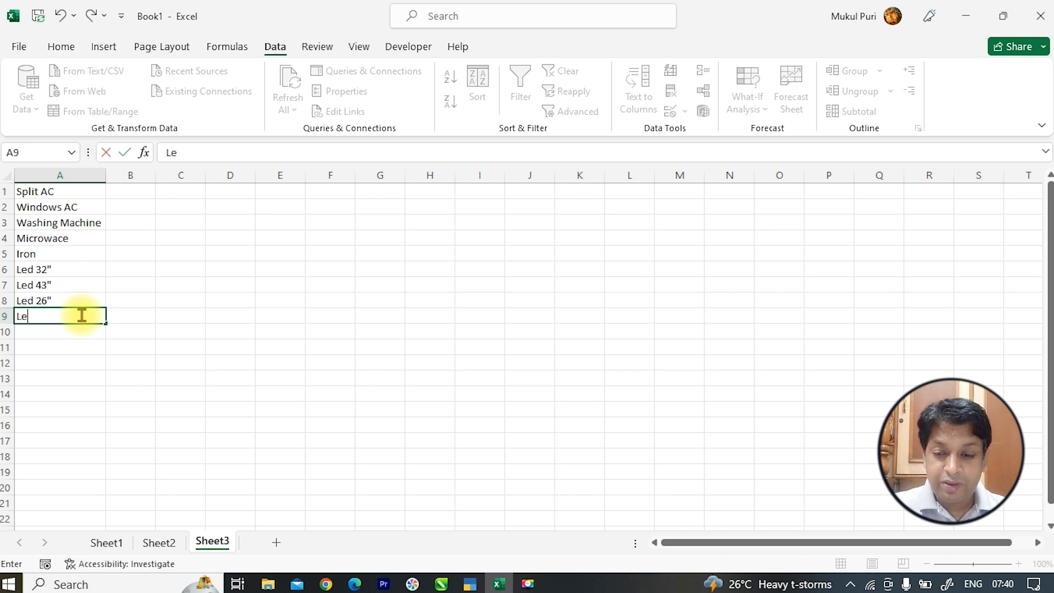
pyautogui.write('d 53')
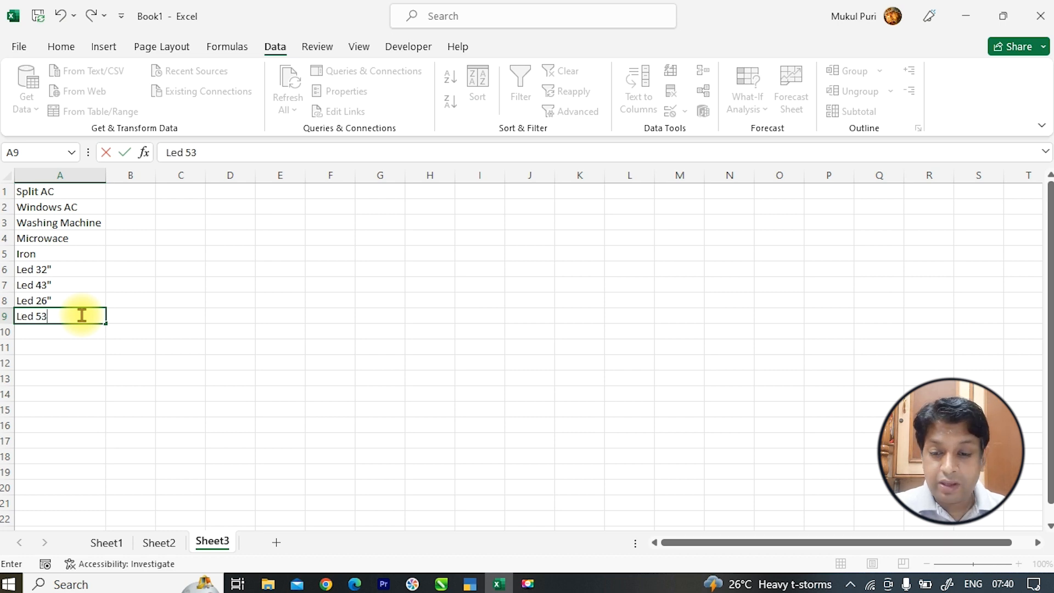
pyautogui.press('Return')
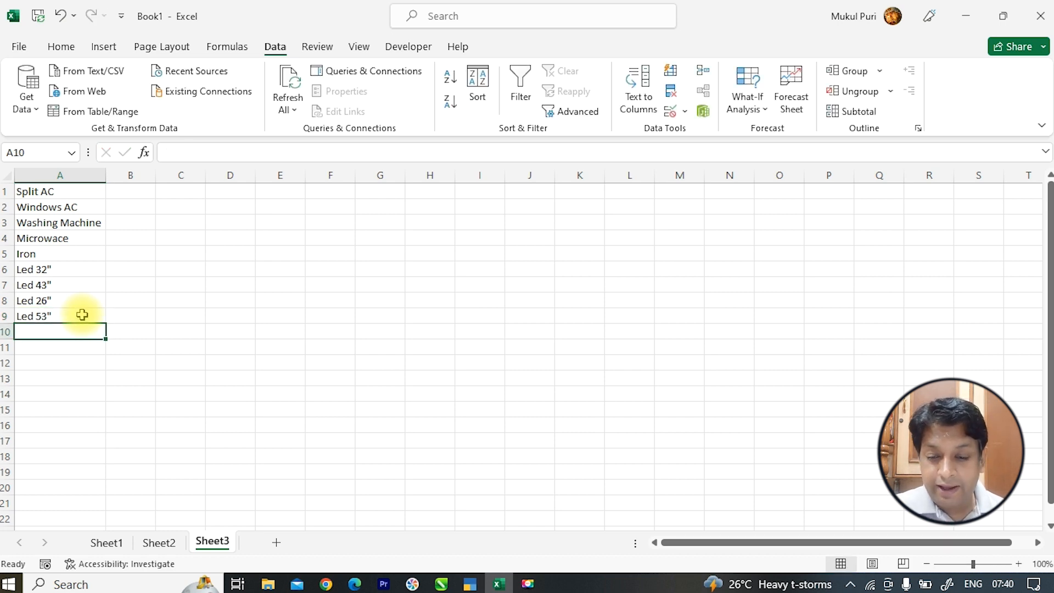
# - On Sheet2, choose Led 53" for B5 and Led 26" for B6 from the dropdowns
pyautogui.click(151, 545)
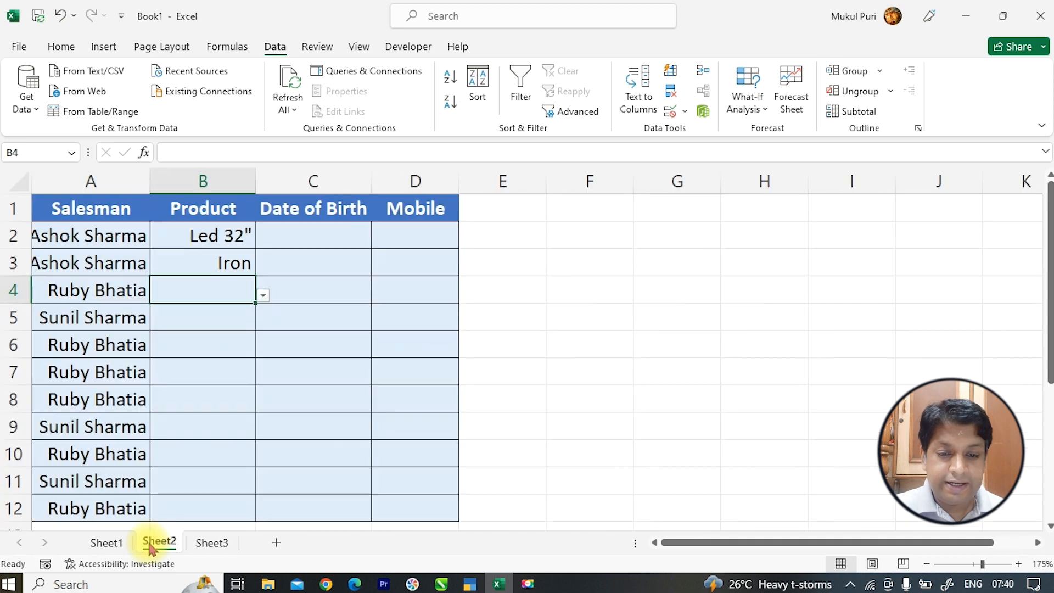
pyautogui.click(246, 314)
pyautogui.click(263, 322)
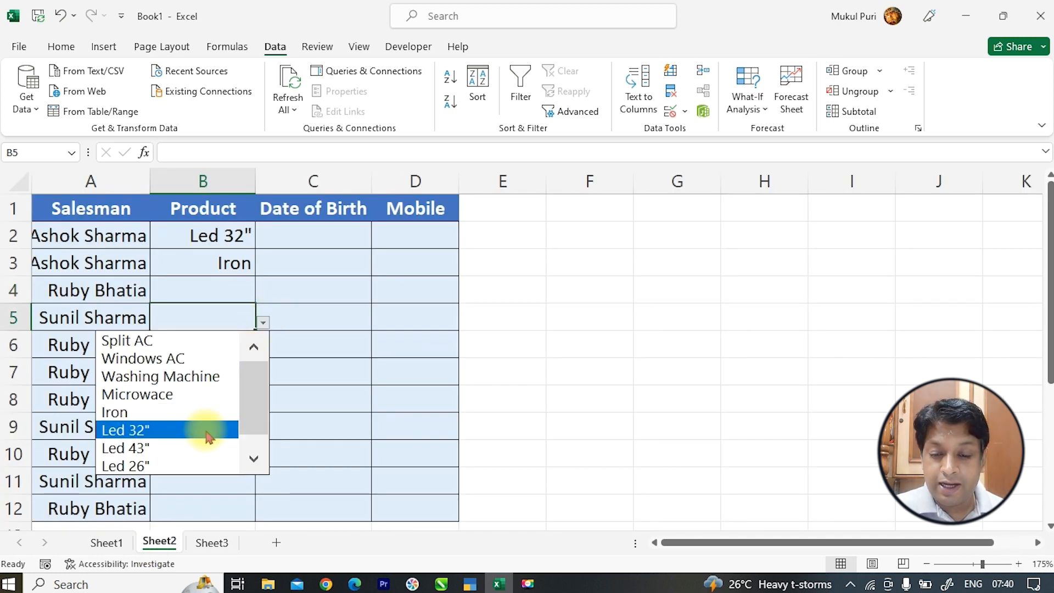
pyautogui.scroll(-1, 245, 402)
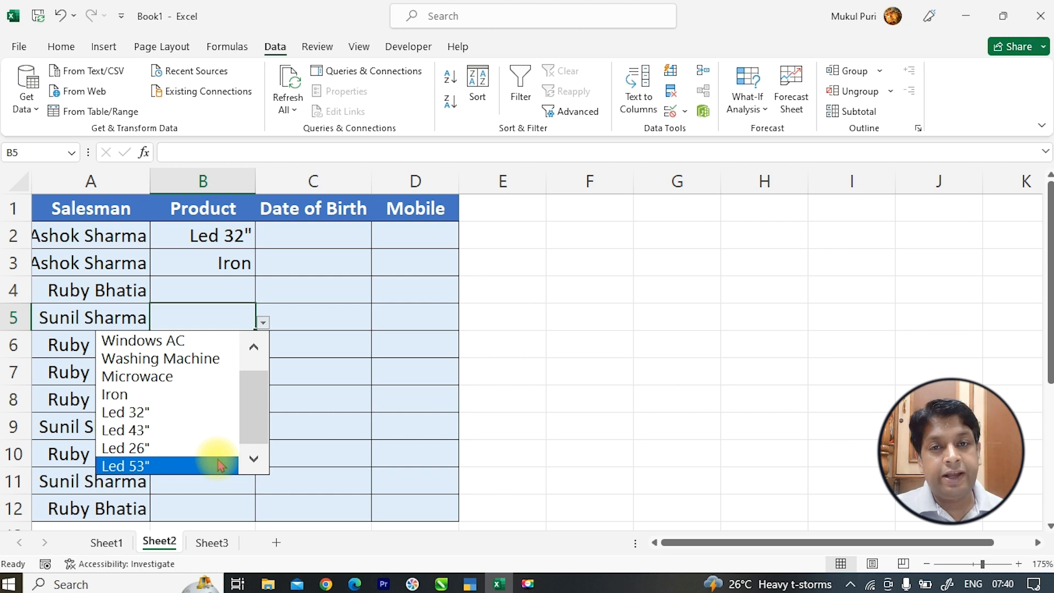
pyautogui.click(221, 465)
pyautogui.click(243, 344)
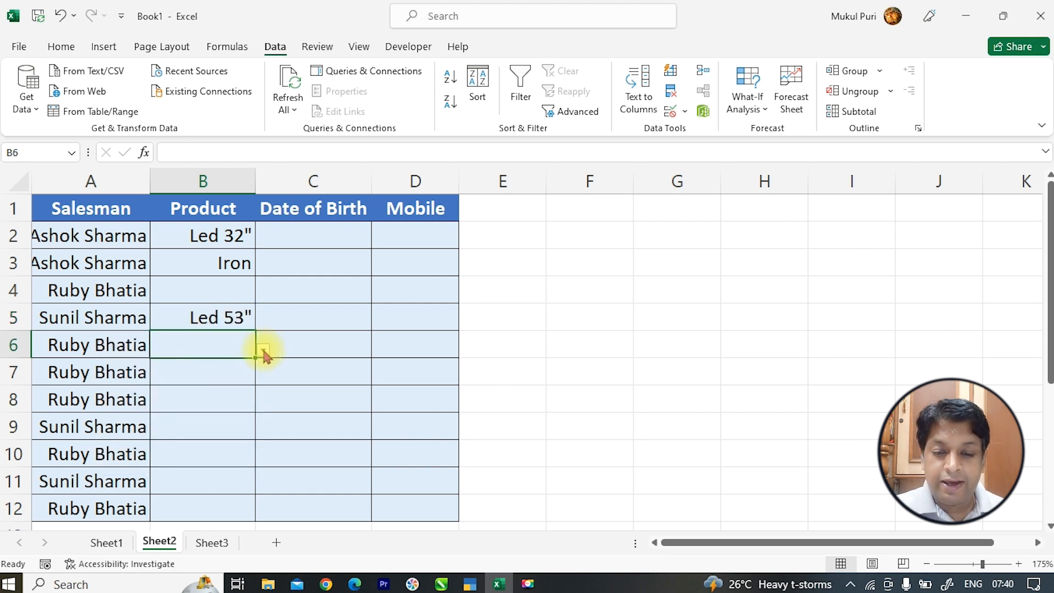
pyautogui.click(264, 349)
pyautogui.scroll(-1, 220, 403)
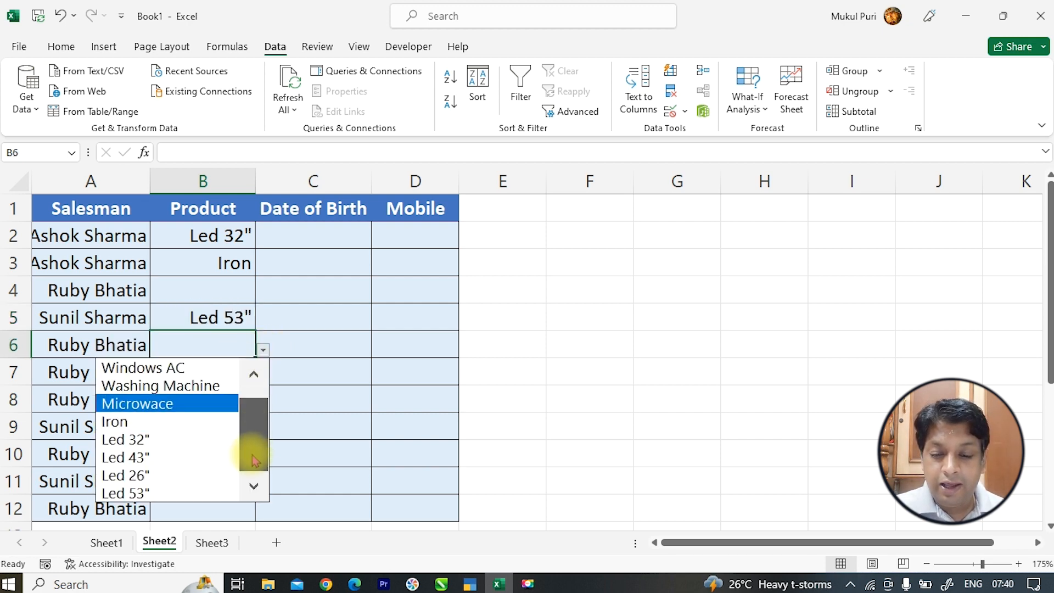
pyautogui.click(207, 477)
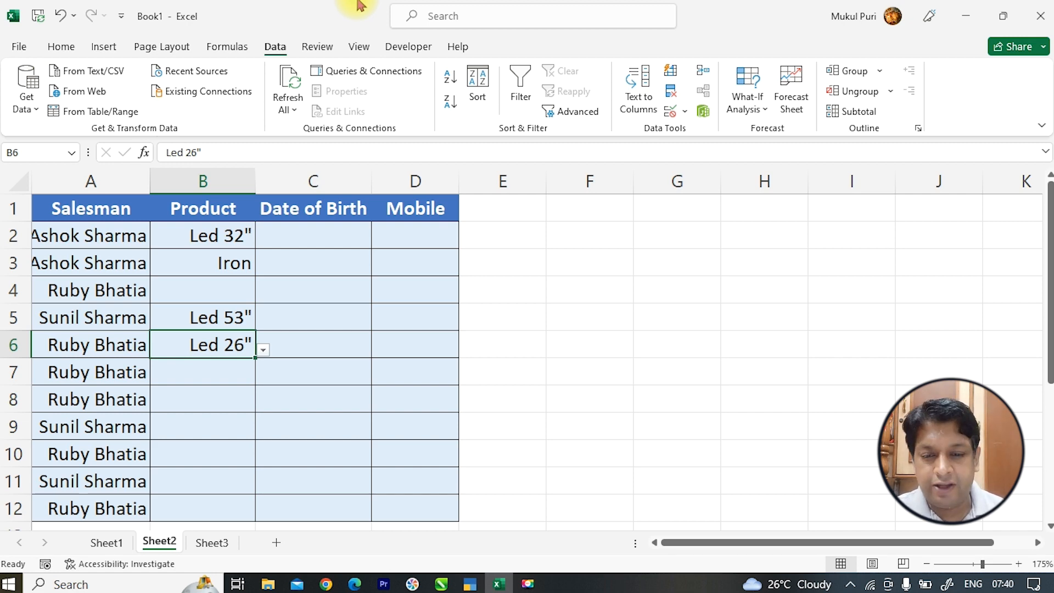
# - Enter birth dates 10-Aug-21 in C2 and 10-Aug-23 in C3
pyautogui.click(314, 239)
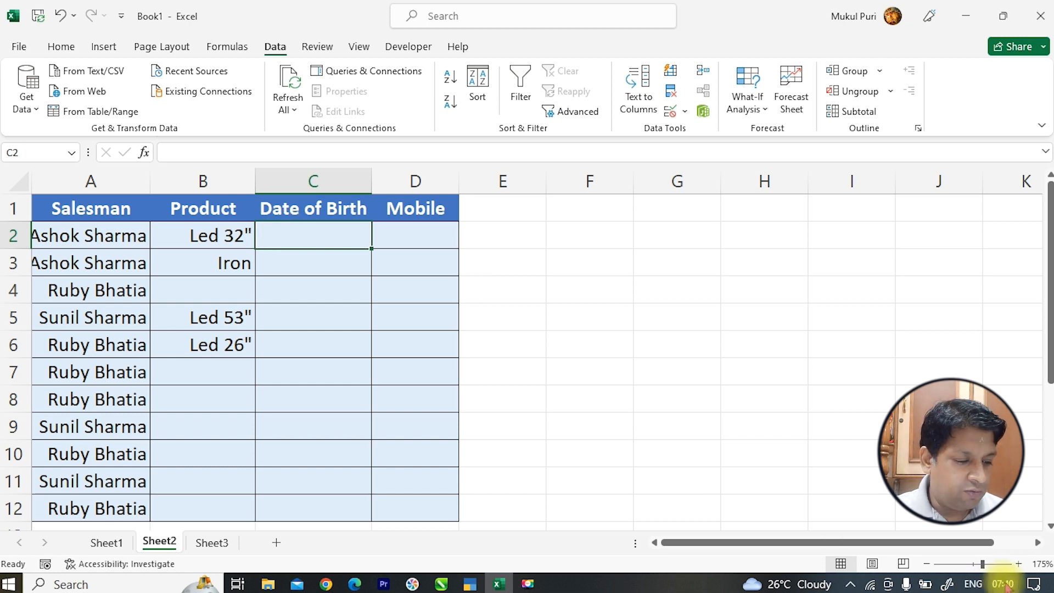
pyautogui.moveTo(1007, 587)
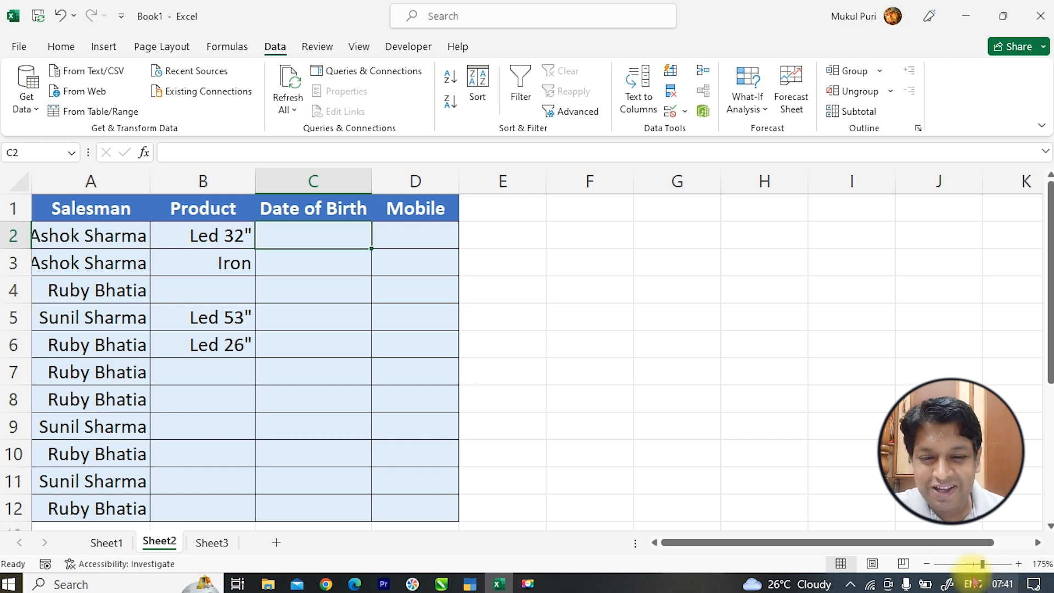
pyautogui.moveTo(337, 236)
pyautogui.mouseDown()
pyautogui.moveTo(339, 454)
pyautogui.moveTo(320, 223)
pyautogui.moveTo(320, 232)
pyautogui.mouseUp()
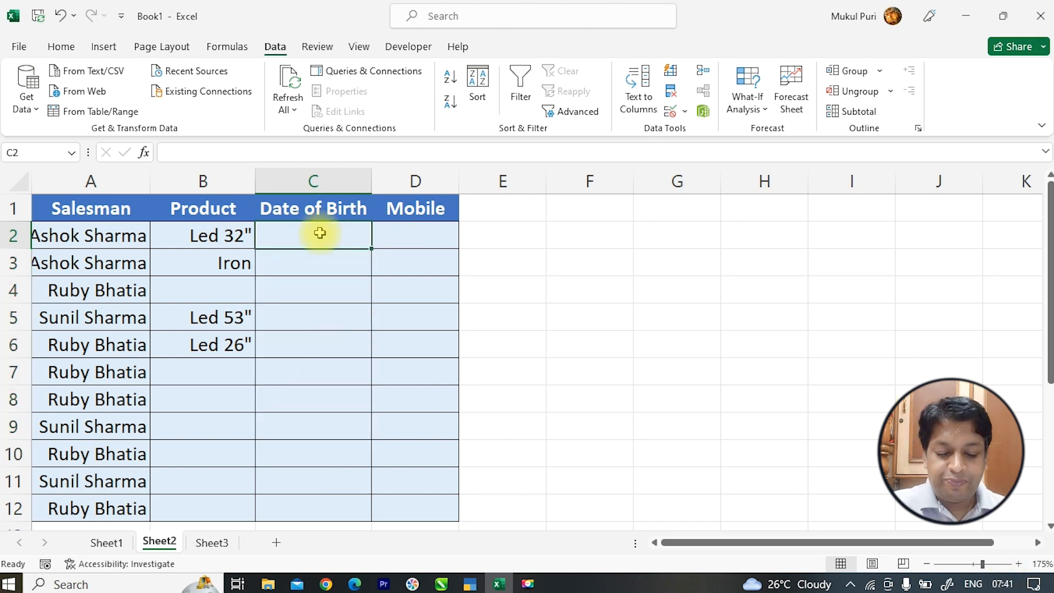
pyautogui.write('10-Aug')
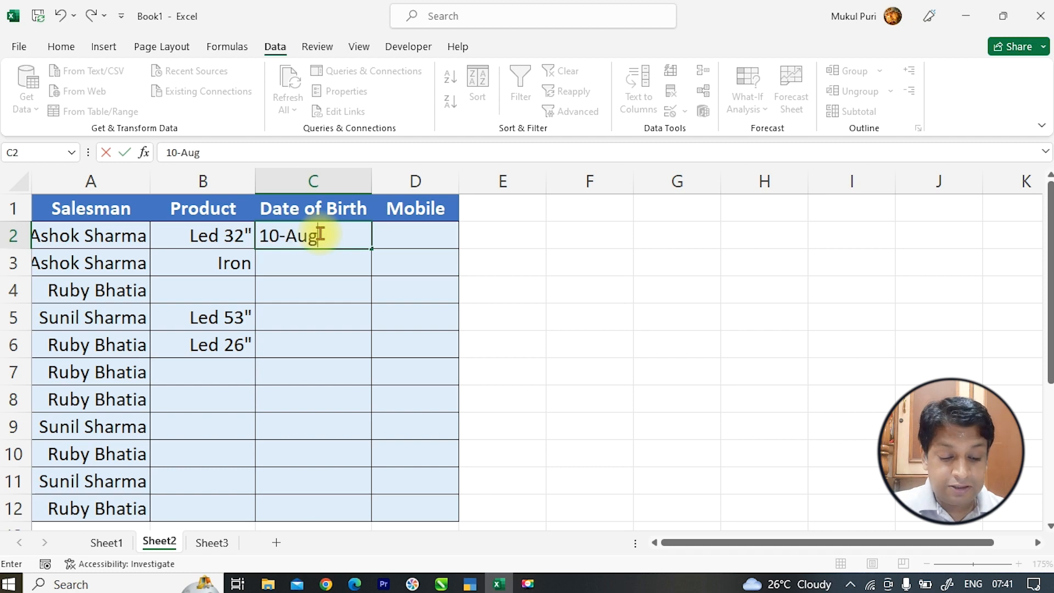
pyautogui.write('-2021')
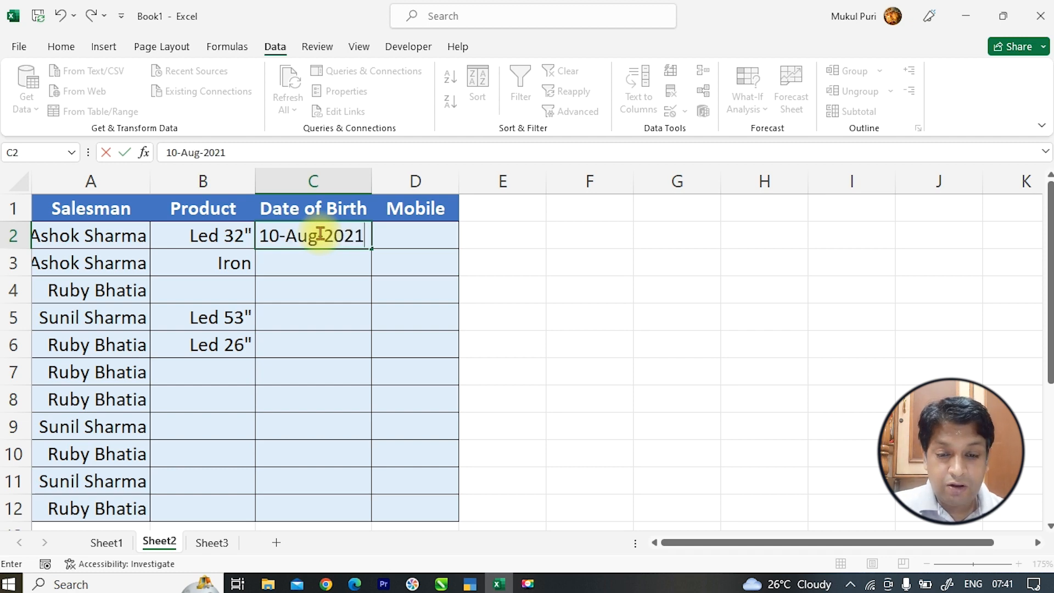
pyautogui.press('Return')
pyautogui.write('10=')
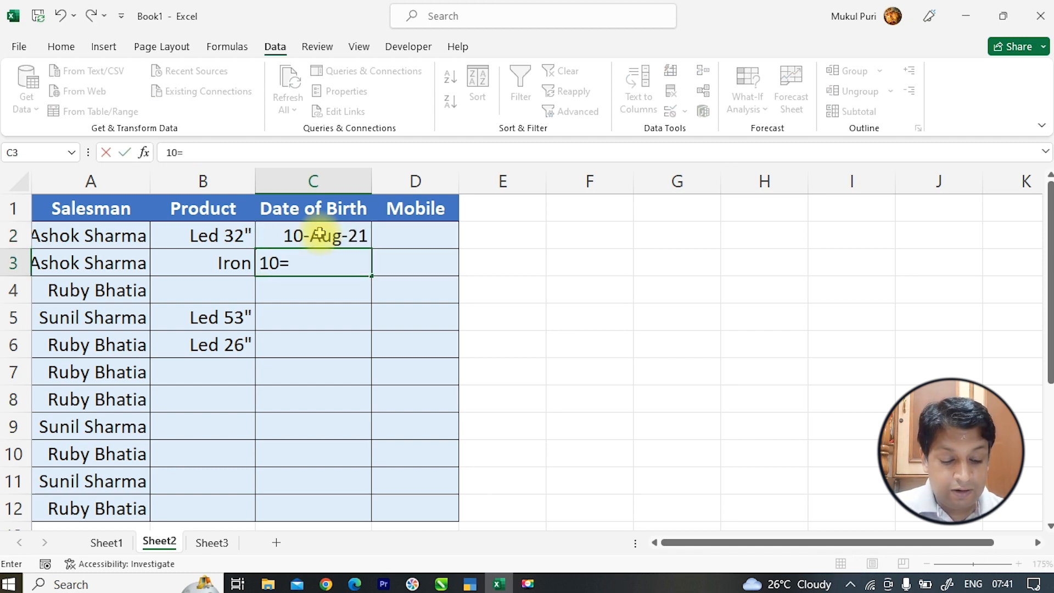
pyautogui.press('BackSpace')
pyautogui.write('-Aug-23')
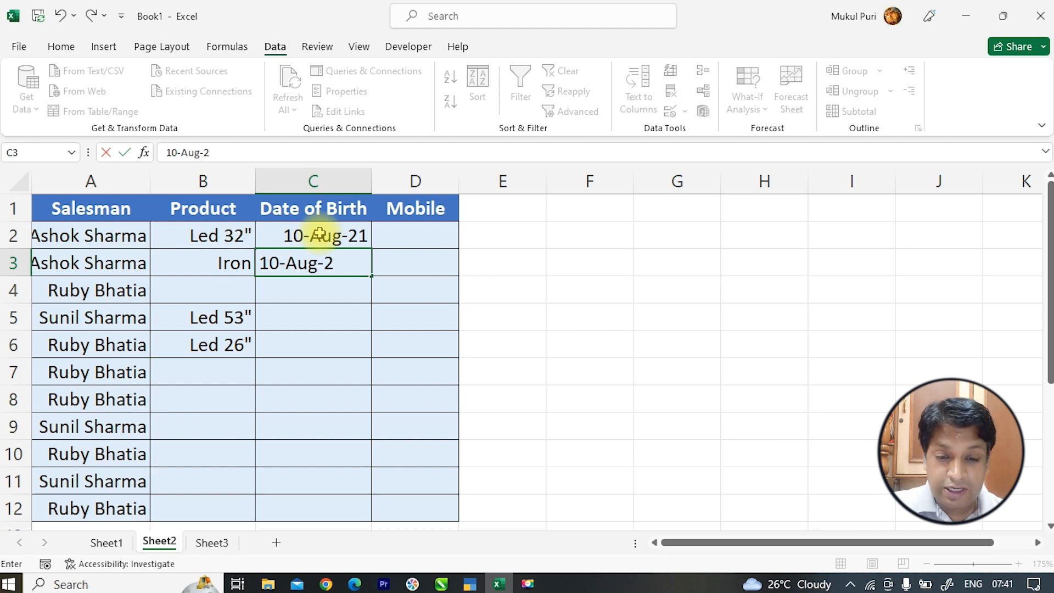
pyautogui.press('Return')
# - Enter 23-Aug-23 in C4 and 01-Sep-24 in C5, then clear C2:C6
pyautogui.write('23-Au')
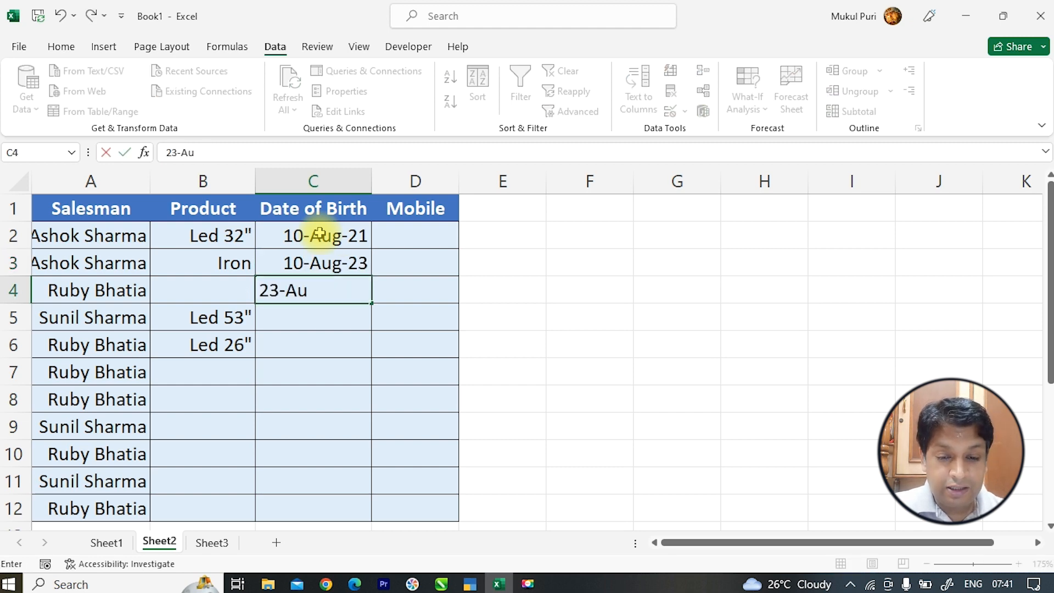
pyautogui.write('g-23')
pyautogui.press('Return')
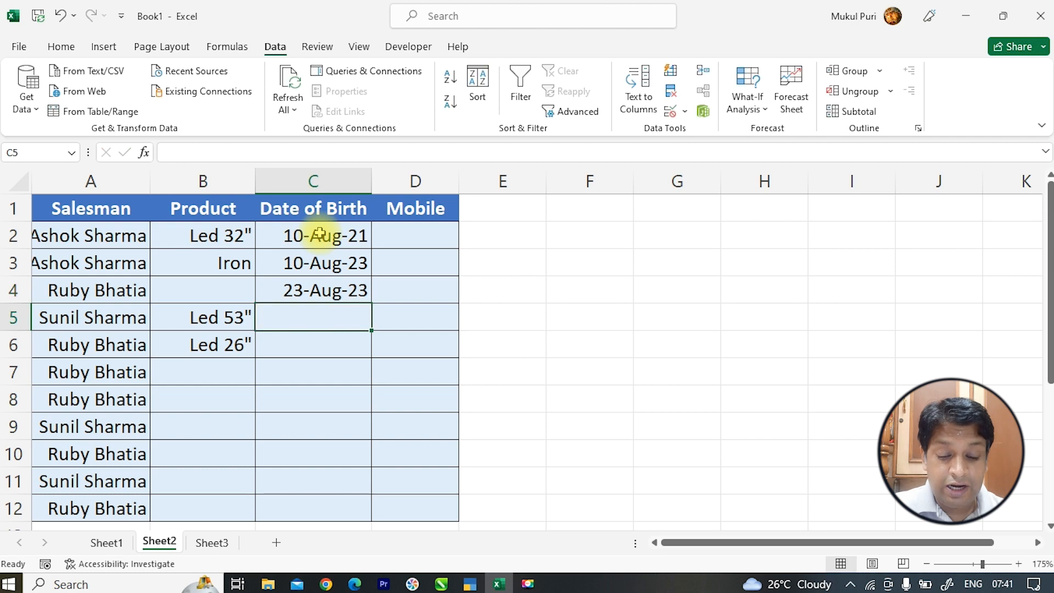
pyautogui.write('01-Sep-')
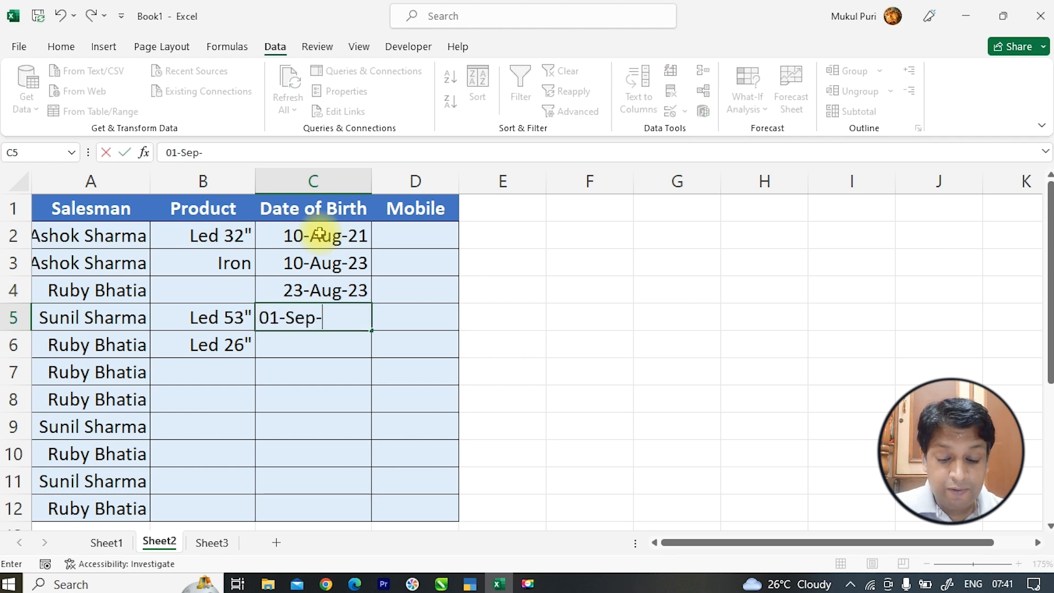
pyautogui.write('24')
pyautogui.press('Return')
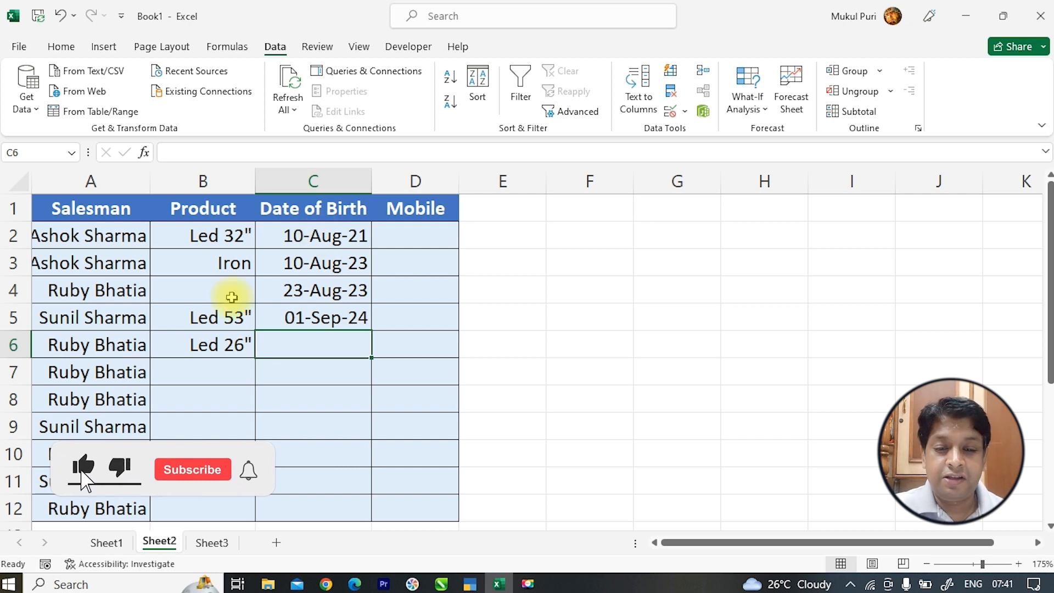
pyautogui.moveTo(325, 238); pyautogui.dragTo(321, 336)
pyautogui.press('Delete')
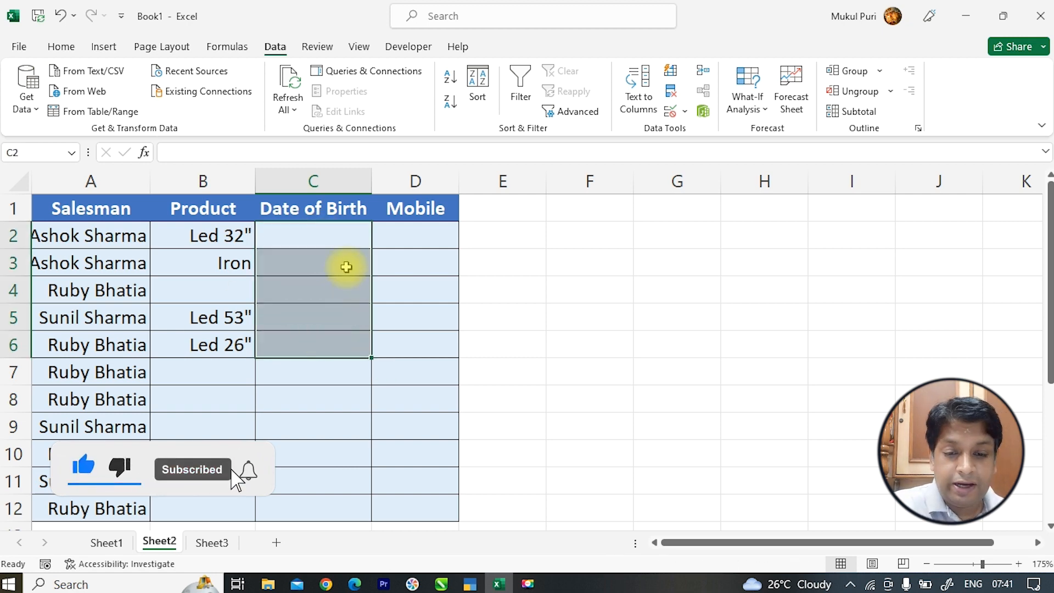
# - Limit C2:C12 to dates less than or equal to =TODAY()
pyautogui.moveTo(343, 238); pyautogui.dragTo(344, 503)
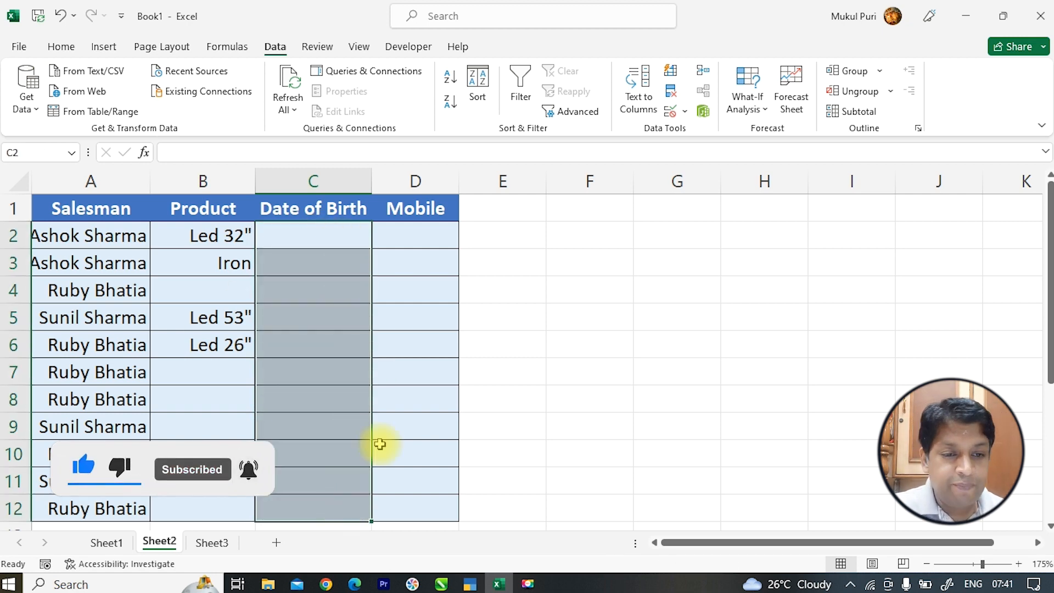
pyautogui.click(670, 111)
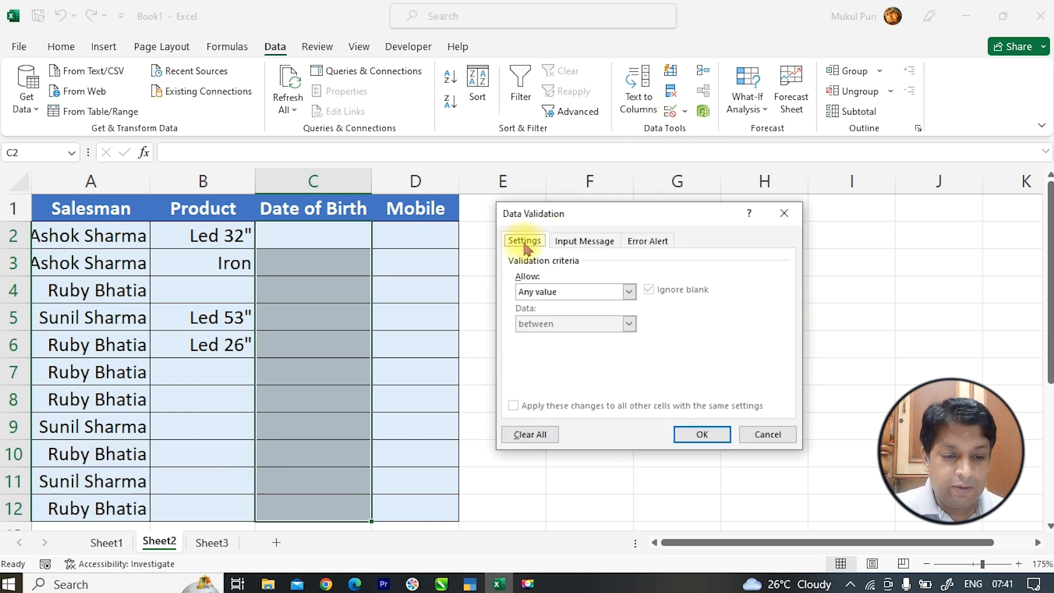
pyautogui.click(541, 292)
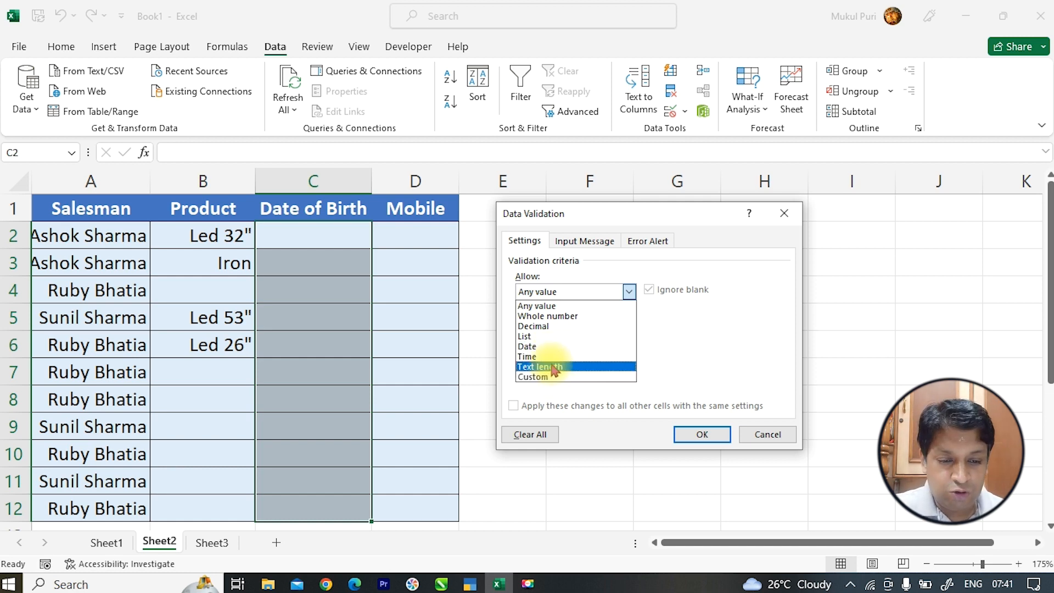
pyautogui.click(559, 348)
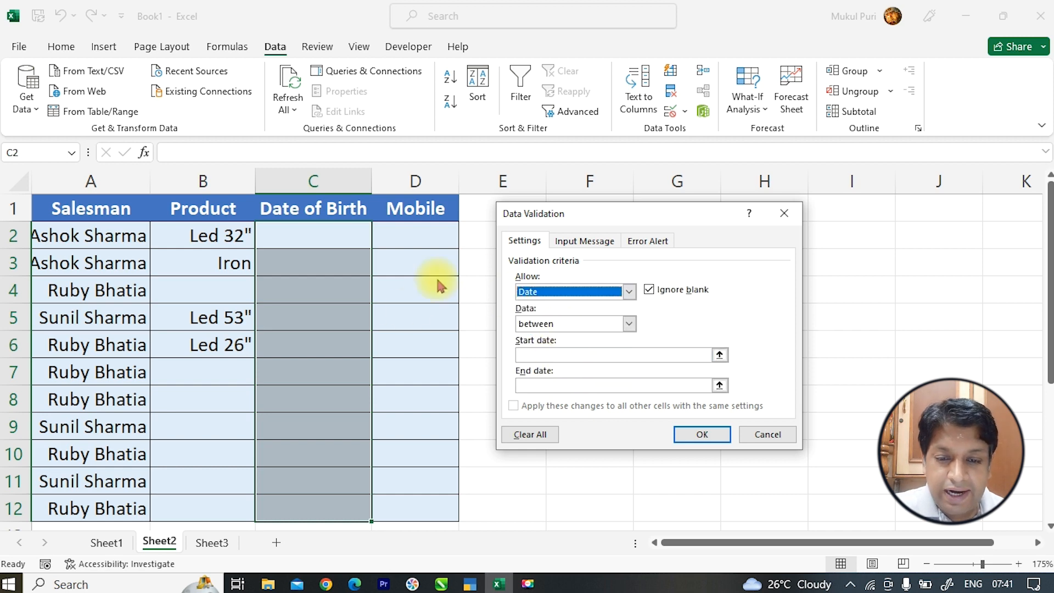
pyautogui.click(541, 329)
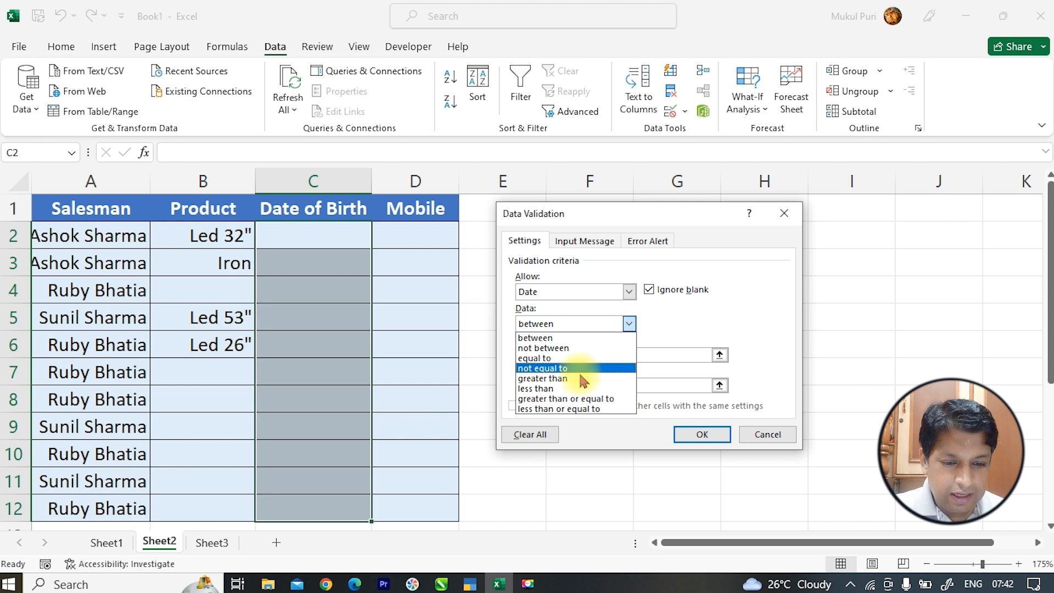
pyautogui.click(579, 409)
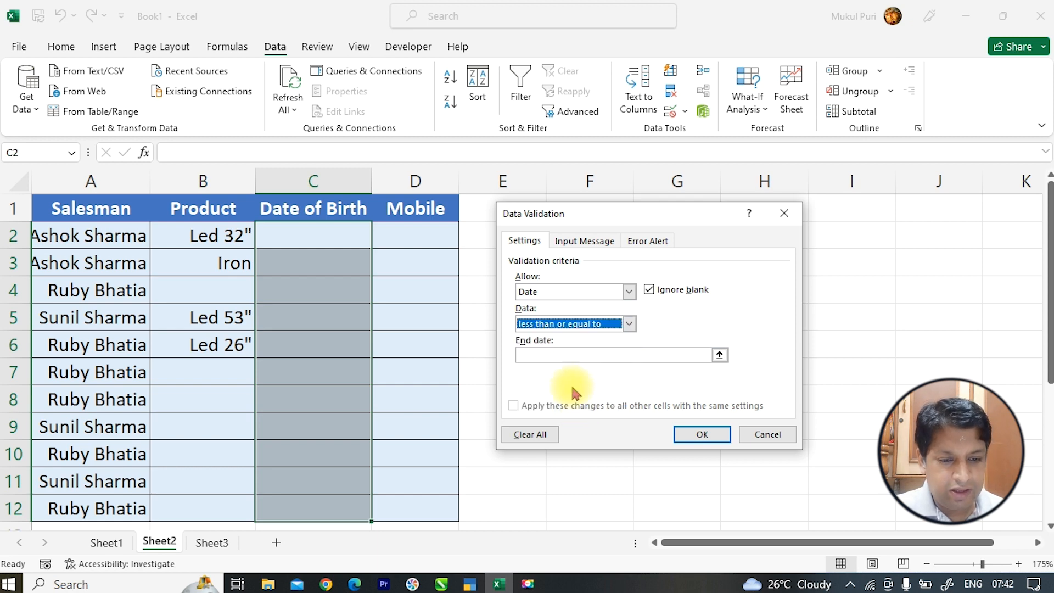
pyautogui.click(570, 356)
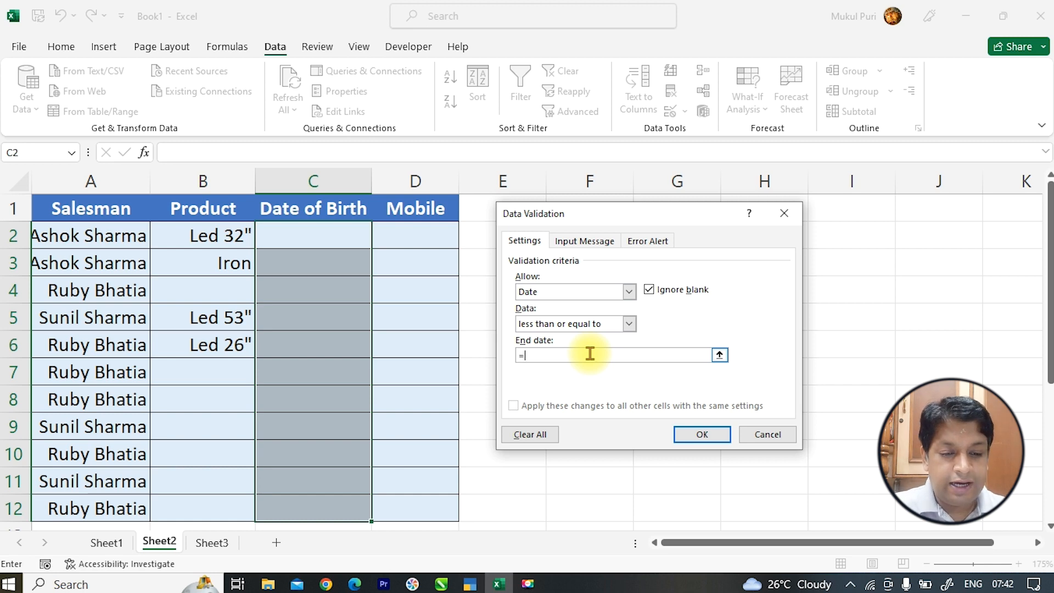
pyautogui.write('=today(')
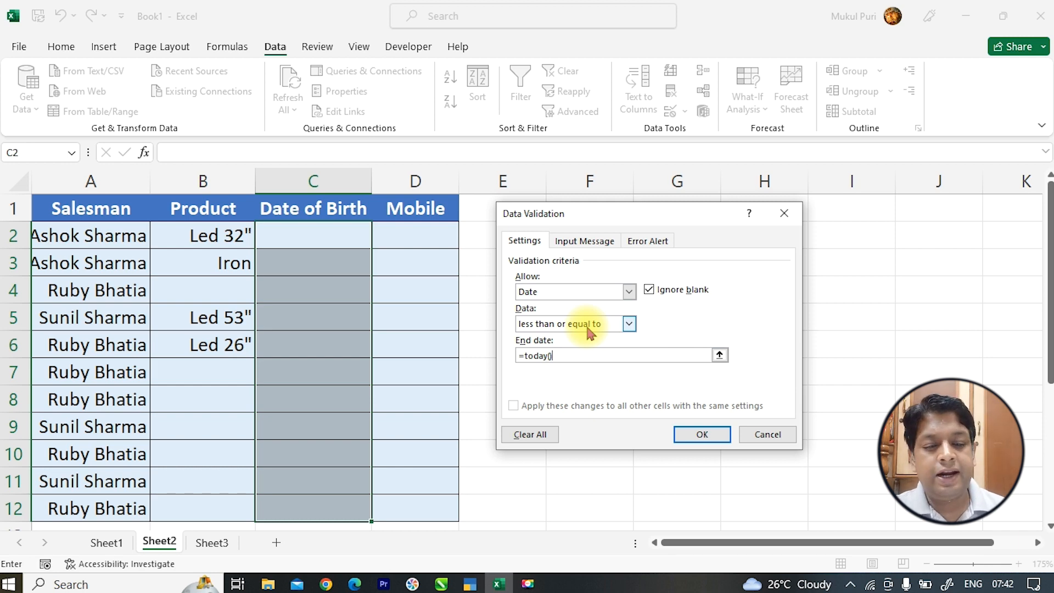
pyautogui.click(693, 432)
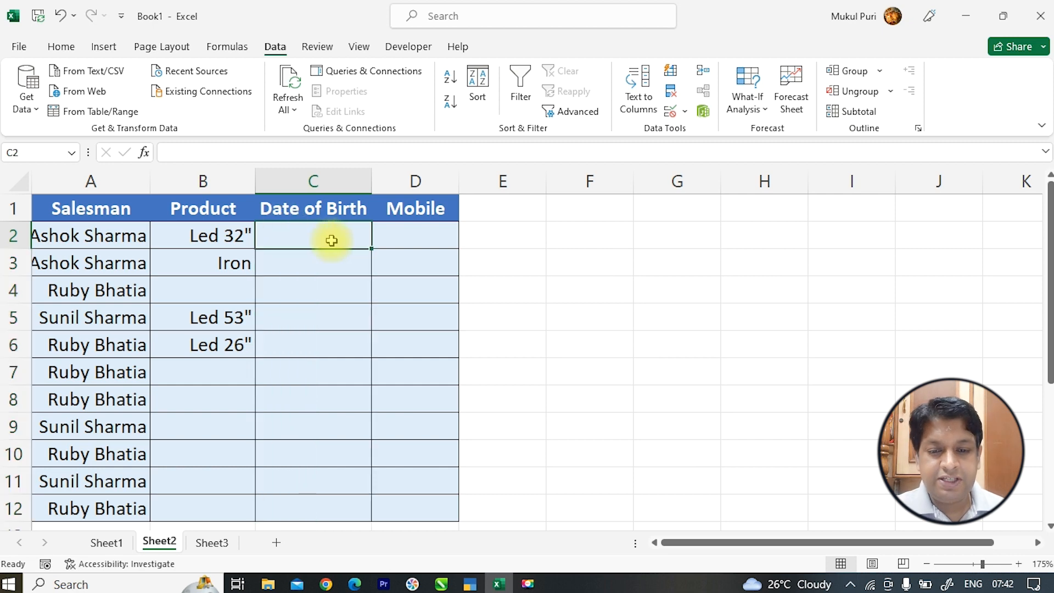
# - Enter 23-Aug-2023 in C2 and try the future date 24-Aug-2023 in C3
pyautogui.click(332, 239)
pyautogui.write('23-')
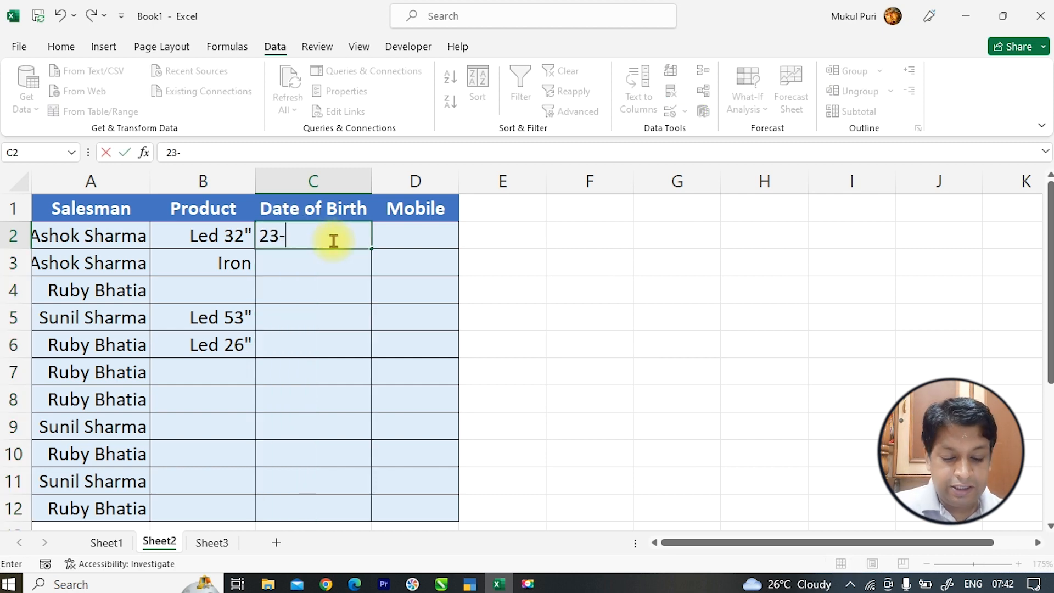
pyautogui.write('Aug-2023')
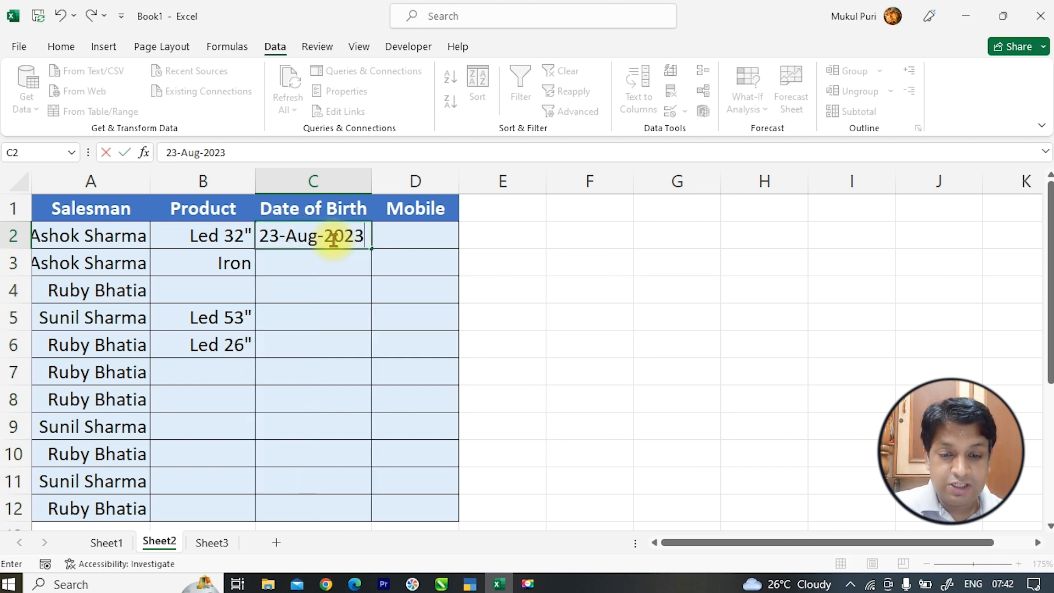
pyautogui.press('Return')
pyautogui.write('24')
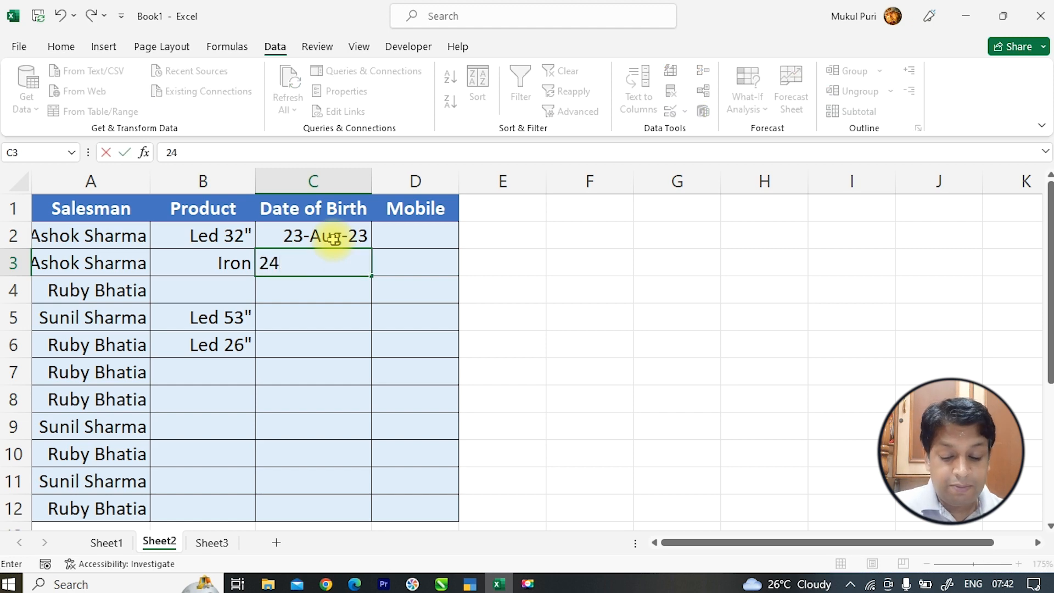
pyautogui.write('-Aug-2023')
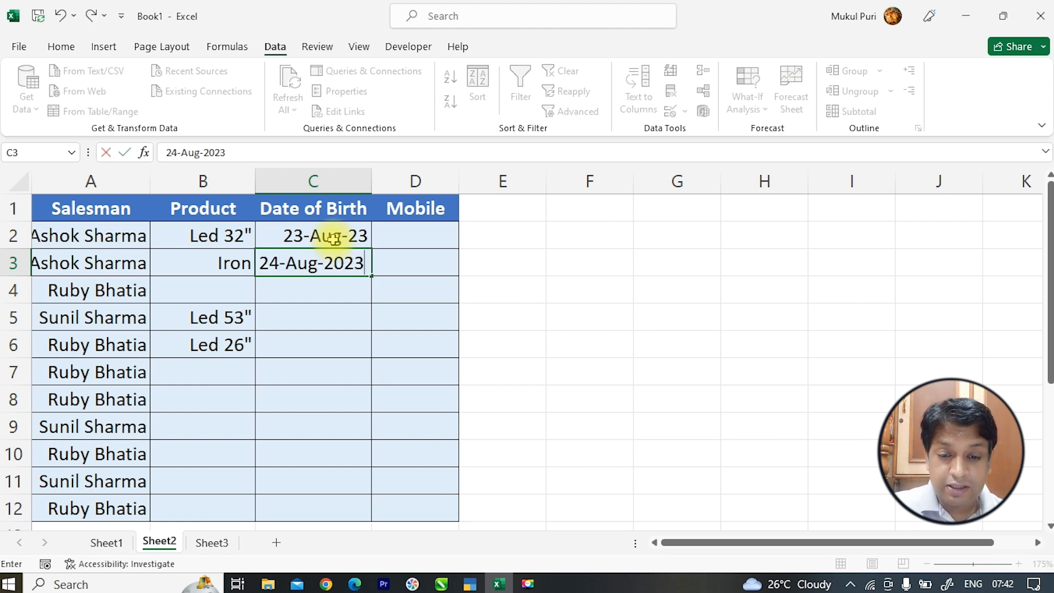
pyautogui.press('Return')
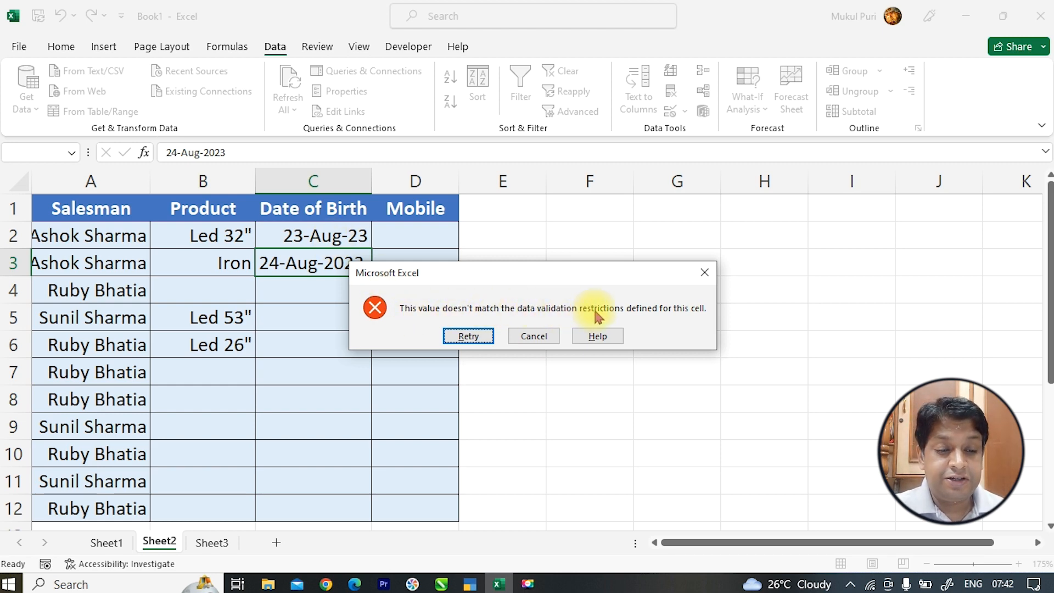
# - Retry with 25-Aug-2023, cancel the rejected entry, and reopen validation for column C
pyautogui.click(472, 336)
pyautogui.write('25')
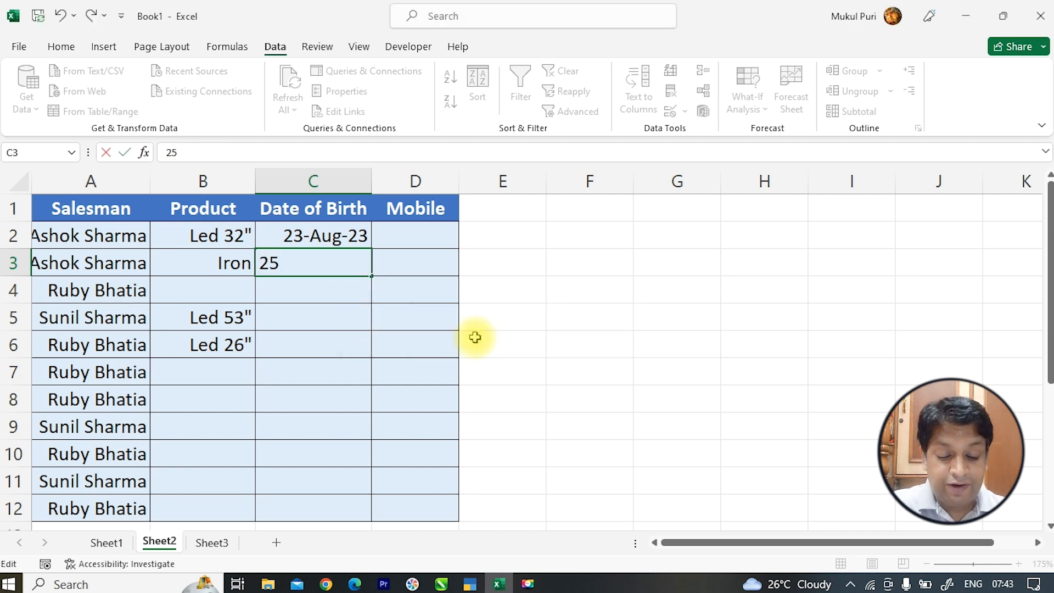
pyautogui.write('-Aug-2023')
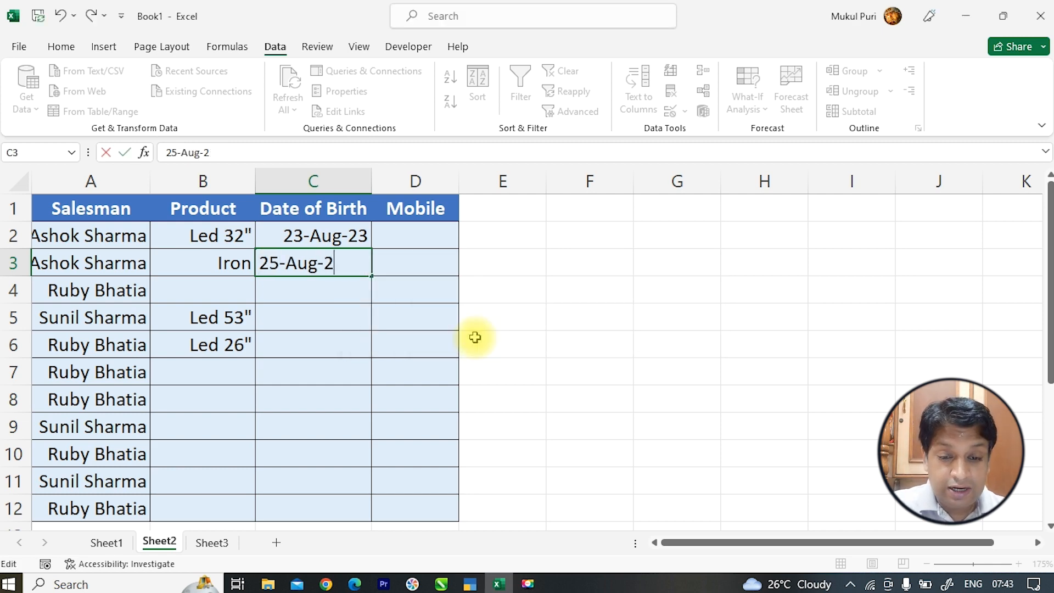
pyautogui.press('Return')
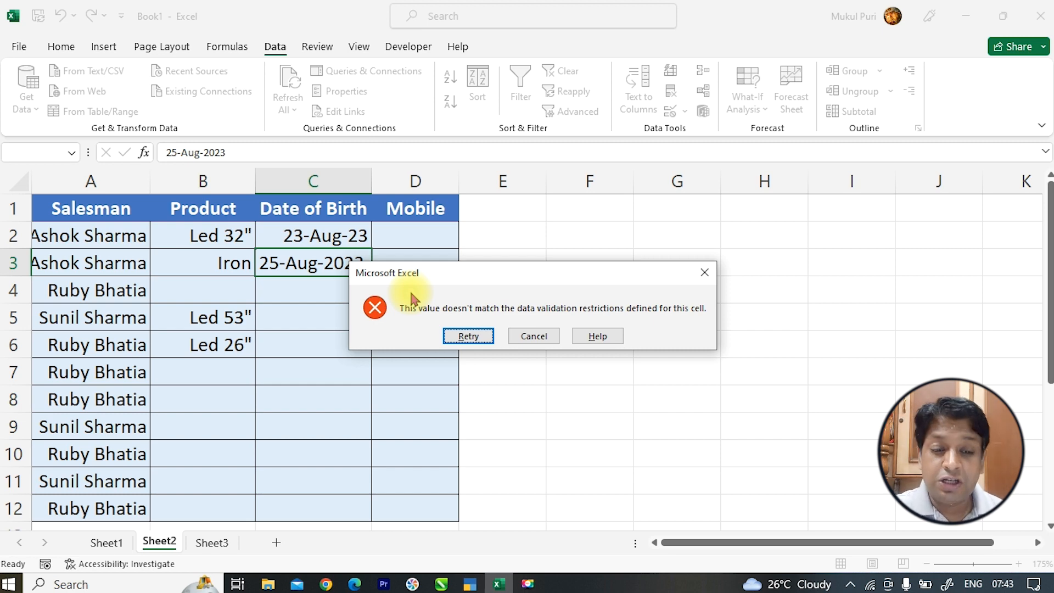
pyautogui.click(534, 336)
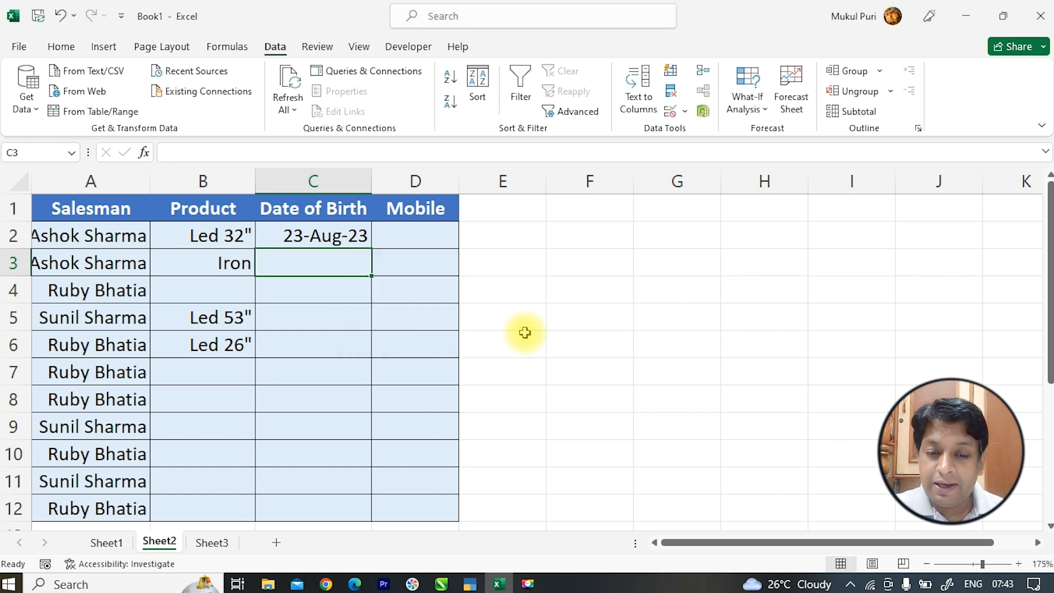
pyautogui.moveTo(306, 235); pyautogui.dragTo(328, 506)
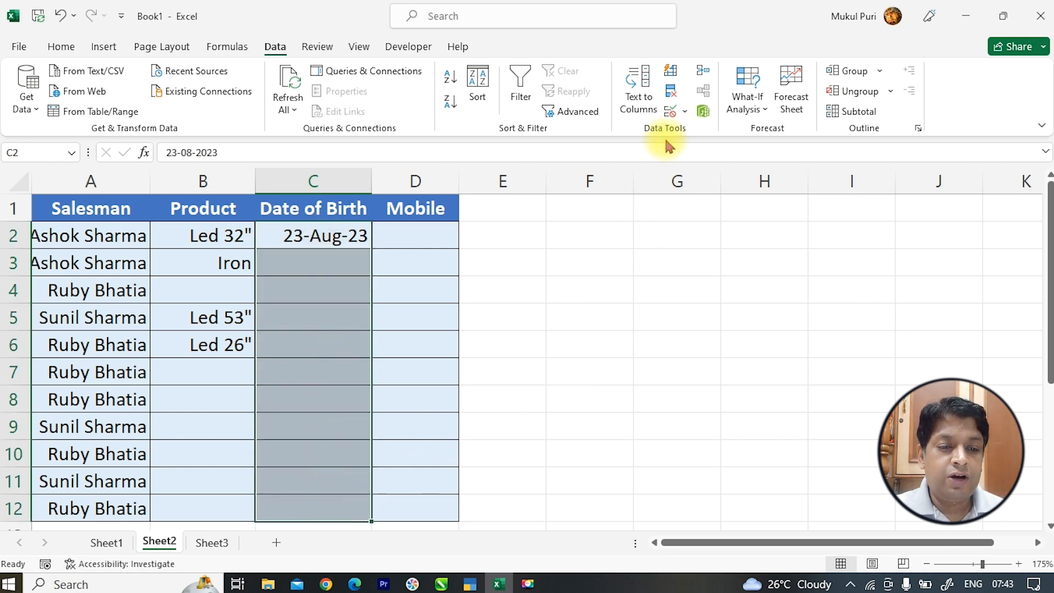
pyautogui.click(671, 112)
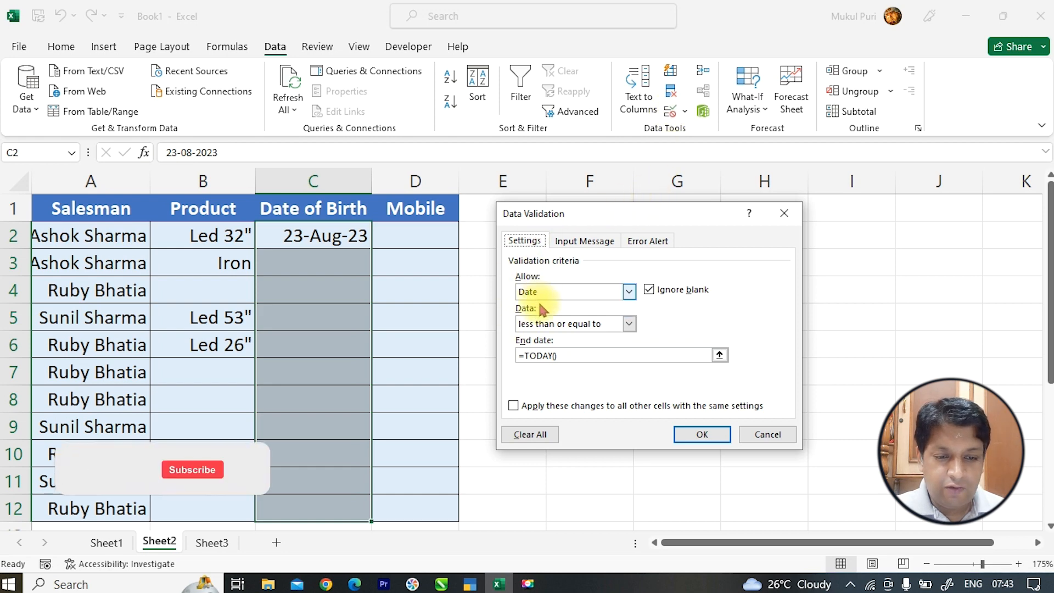
# - On the Error Alert settings, switch the alert off and back on, keeping Stop style
pyautogui.click(659, 242)
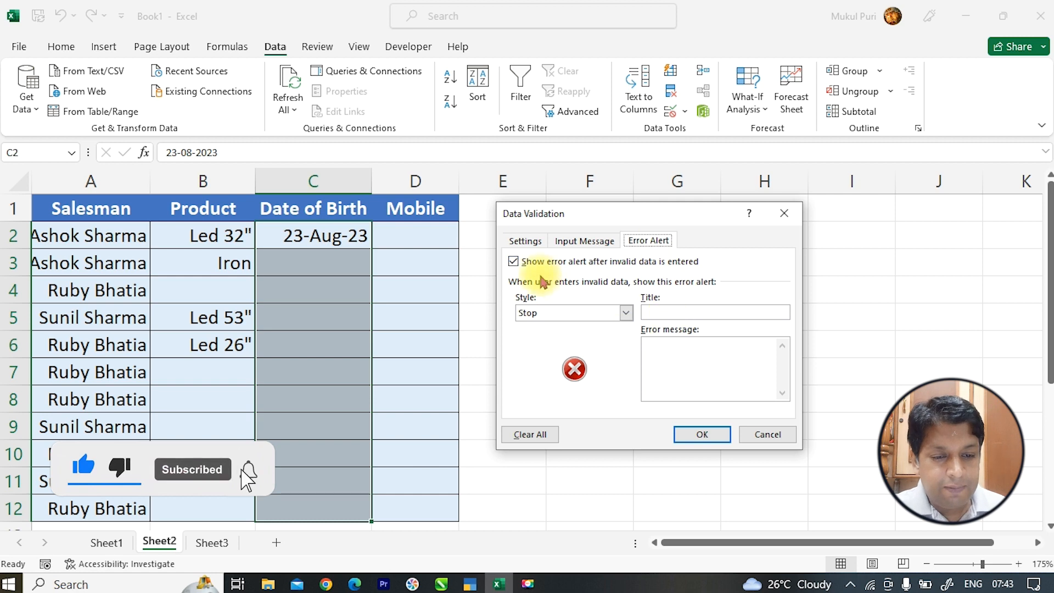
pyautogui.click(529, 263)
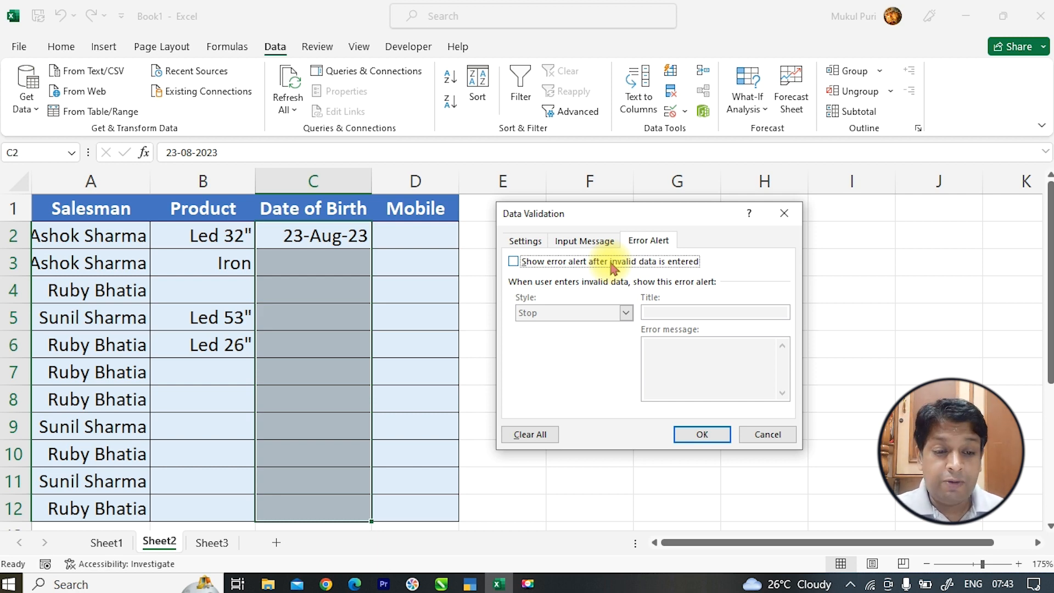
pyautogui.click(515, 263)
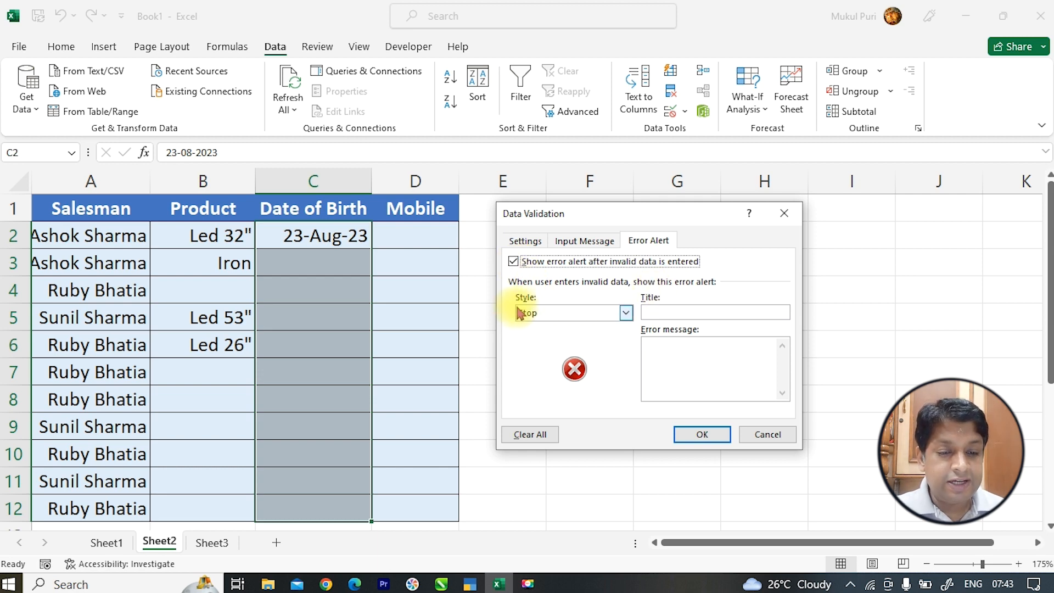
pyautogui.click(539, 313)
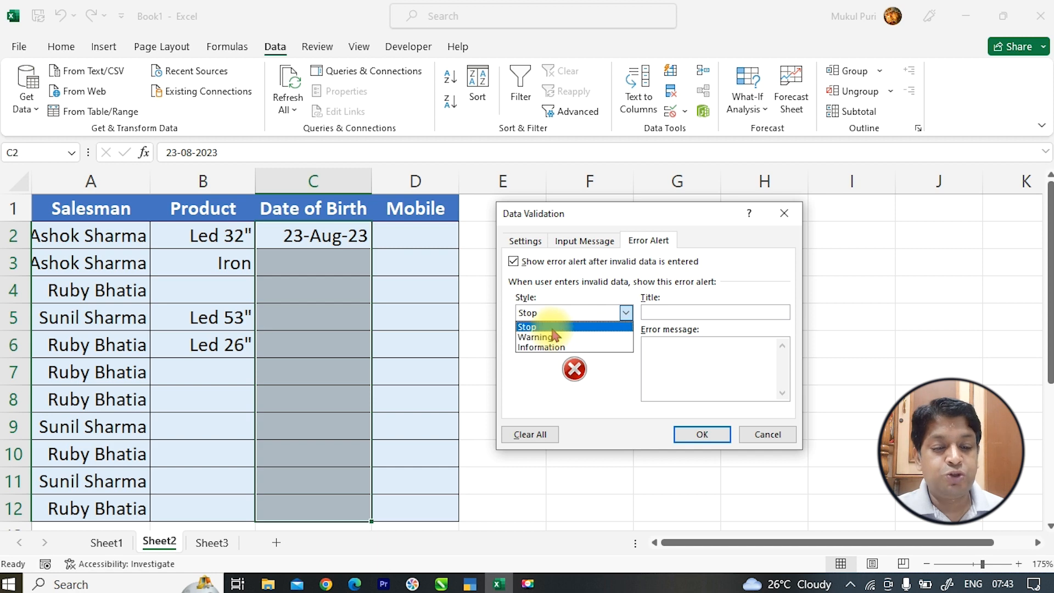
pyautogui.click(553, 328)
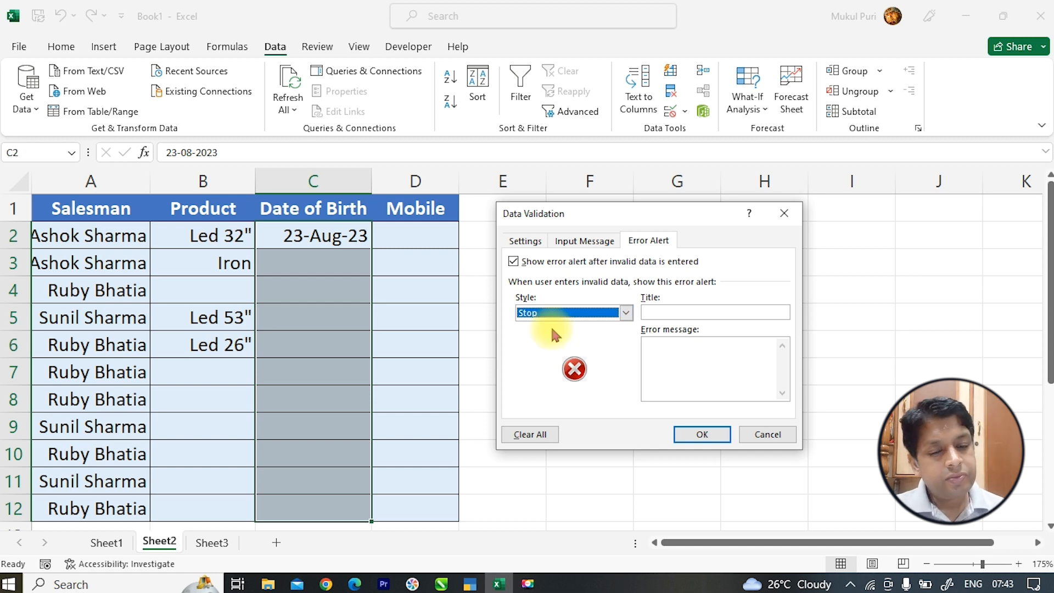
pyautogui.click(560, 318)
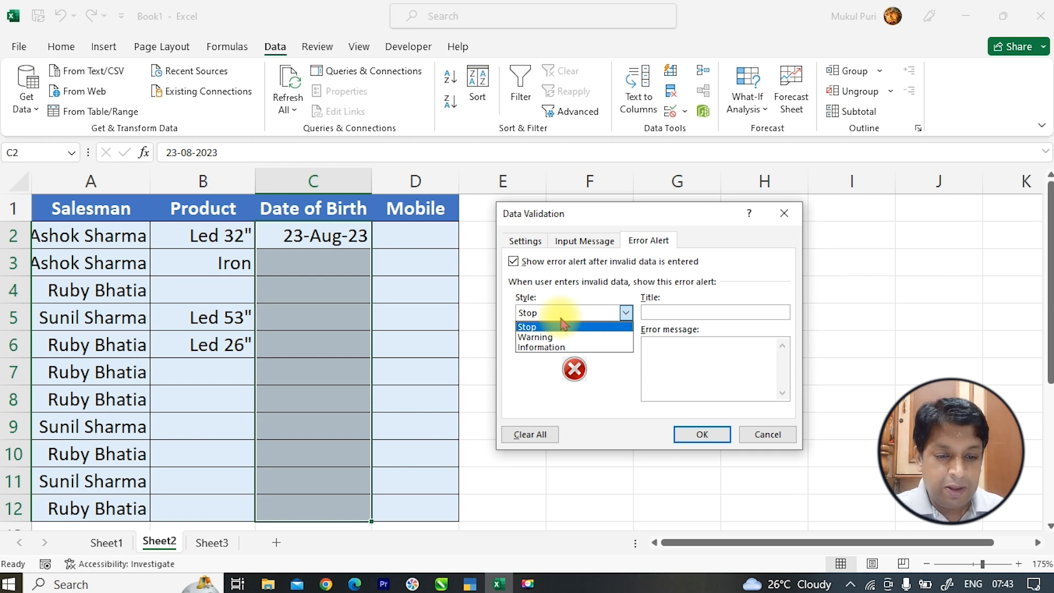
pyautogui.click(561, 328)
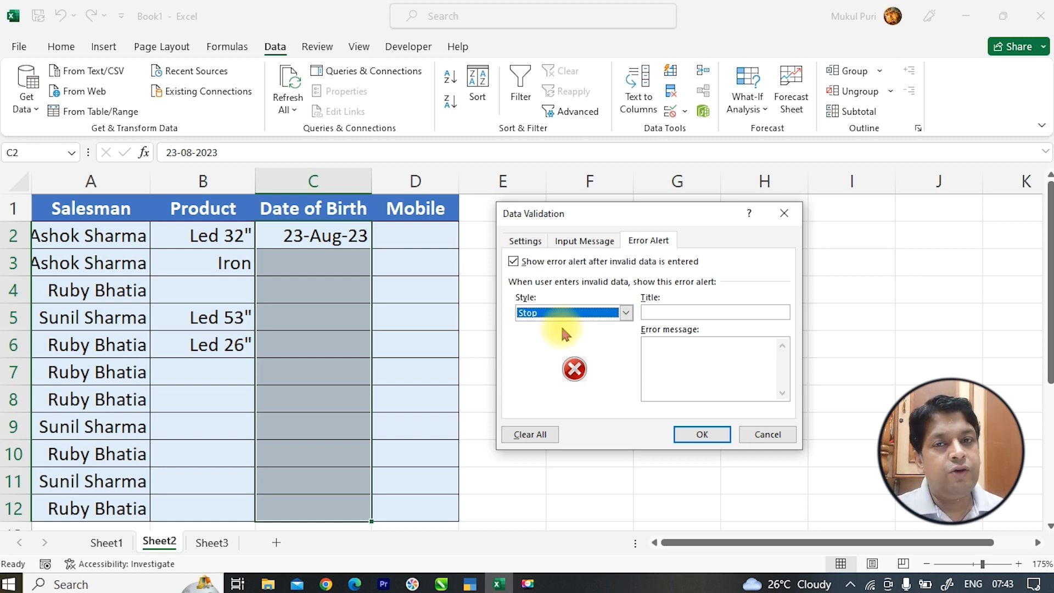
# - Title the alert 'Great Solutions Institute' with message 'Future dates are not allowed !' and apply it
pyautogui.click(675, 311)
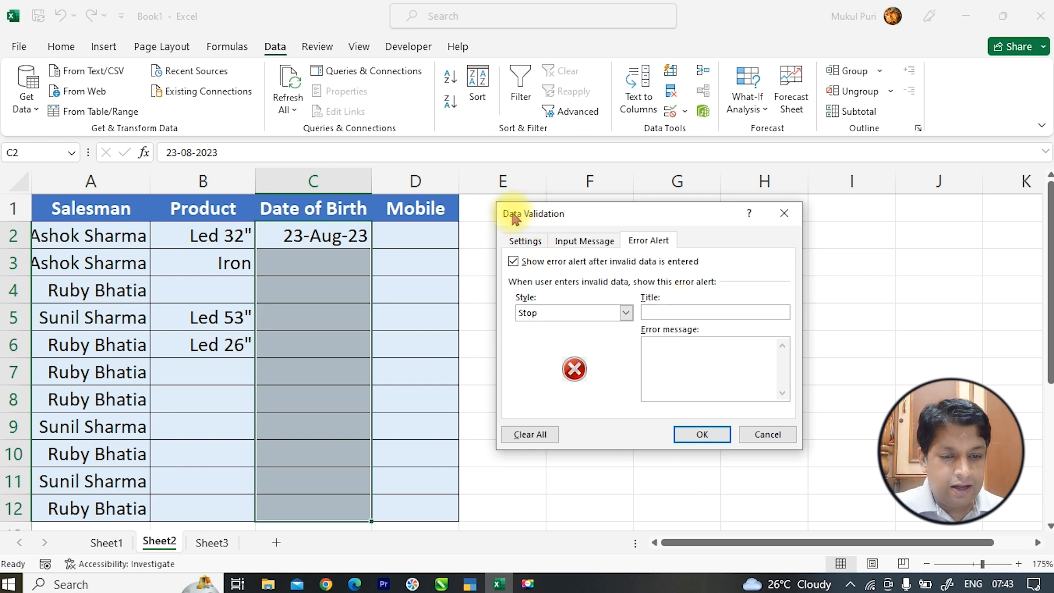
pyautogui.write('Gre')
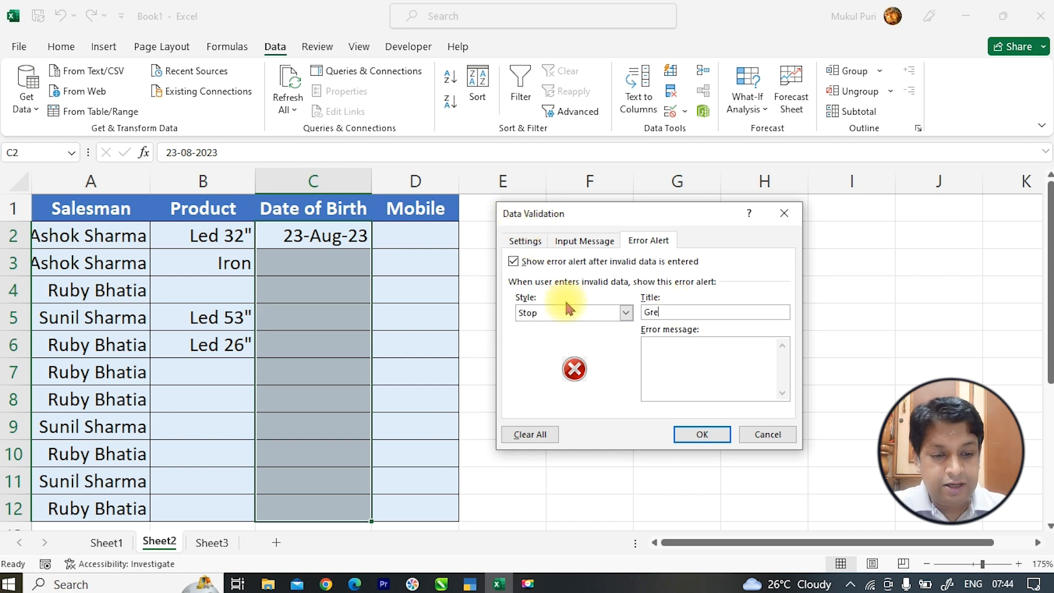
pyautogui.write('at Solution')
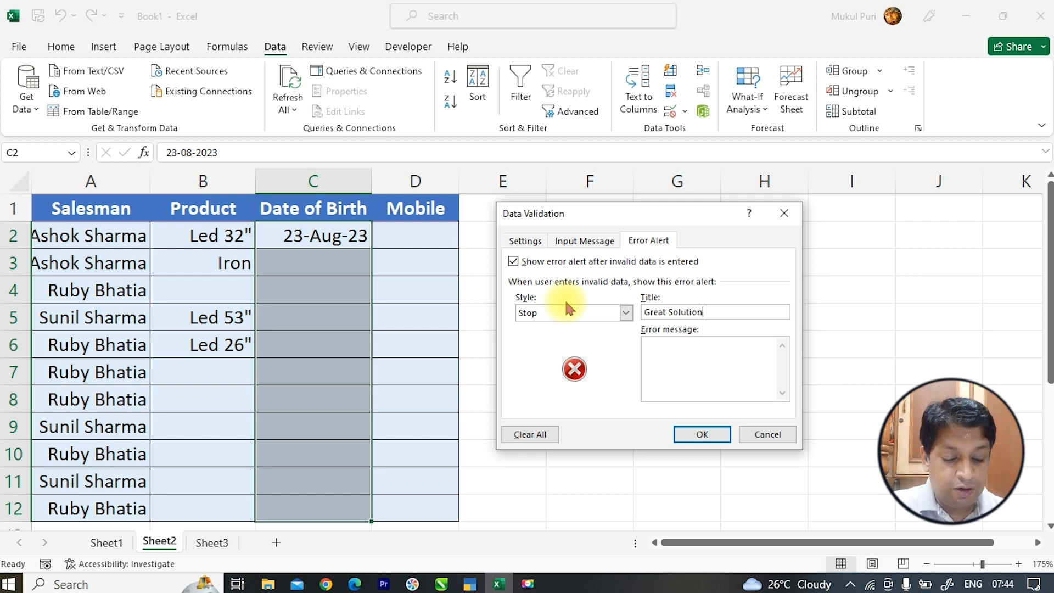
pyautogui.write('s INstit')
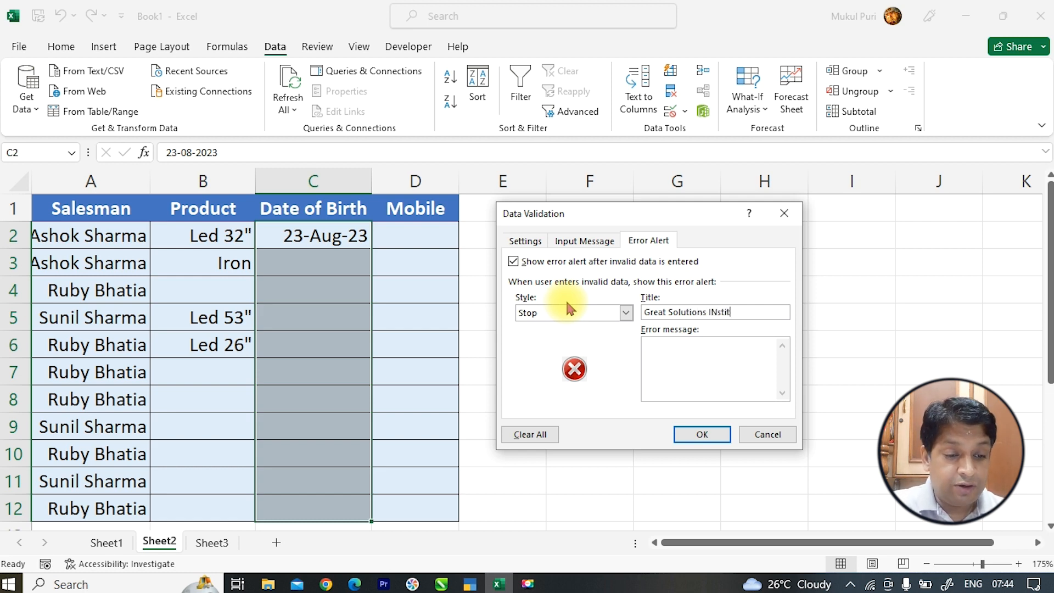
pyautogui.write('nstitute')
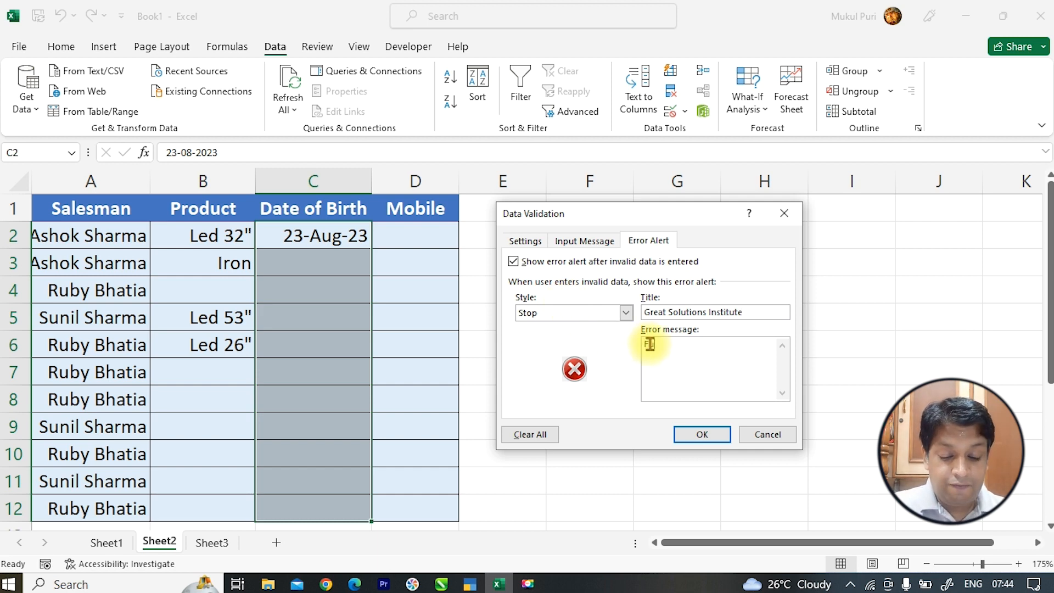
pyautogui.click(650, 344)
pyautogui.write('Future dates are')
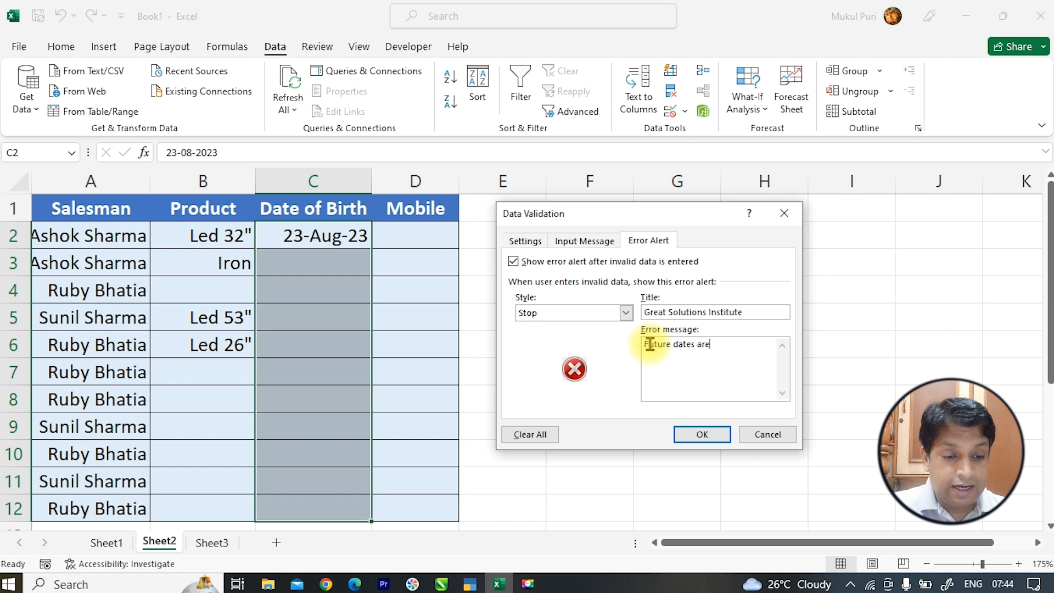
pyautogui.write(' not allowed !')
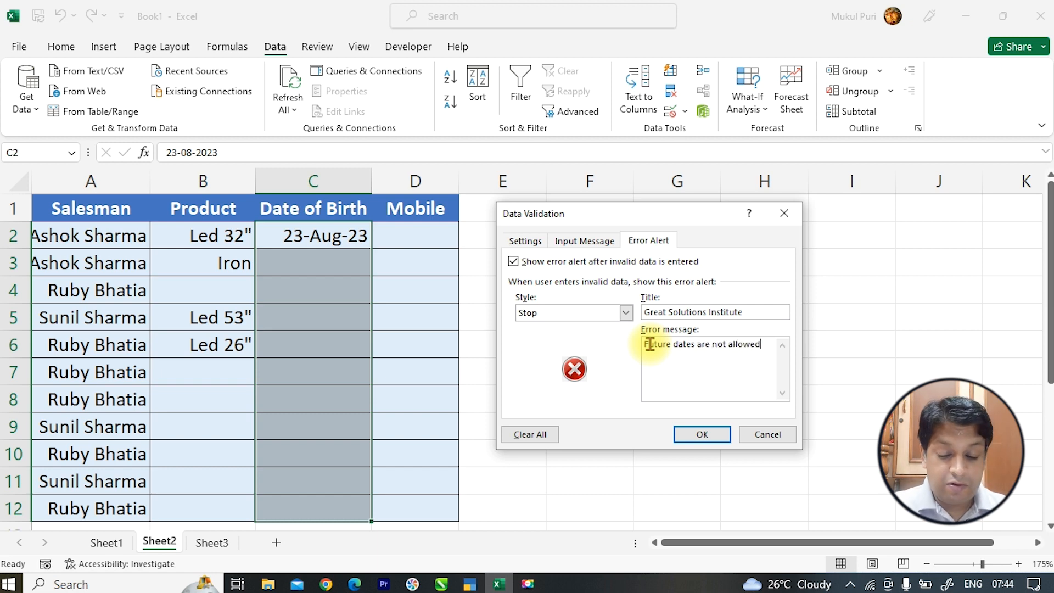
pyautogui.click(702, 432)
pyautogui.click(345, 261)
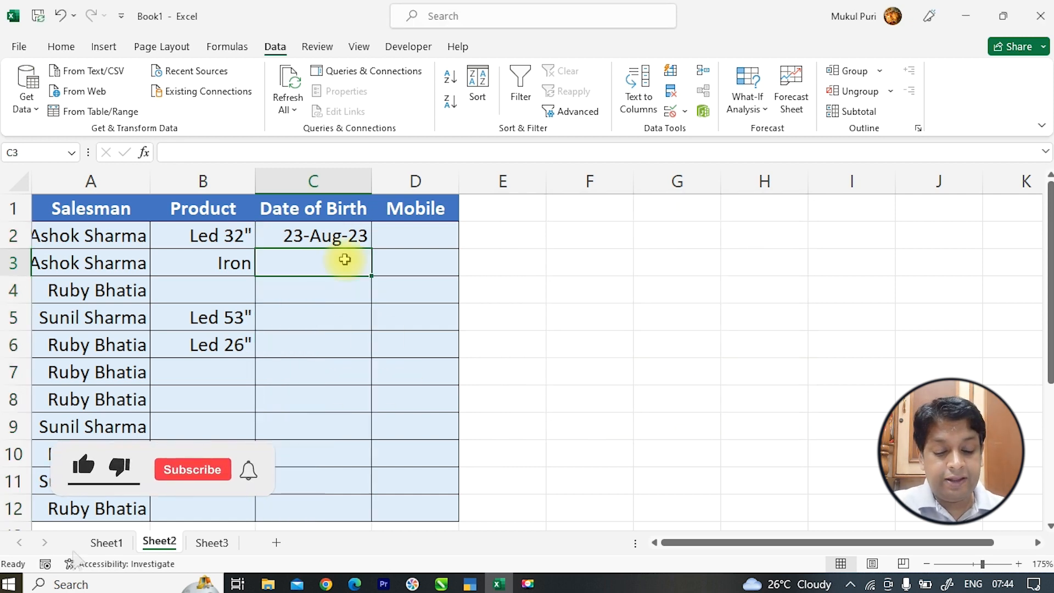
pyautogui.write('24-Aug-2023')
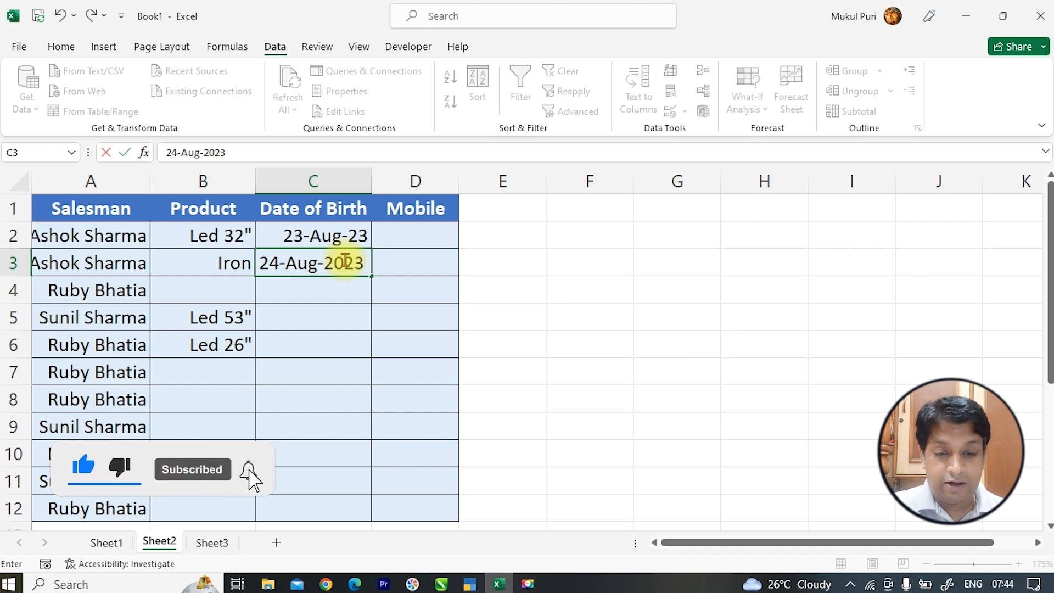
pyautogui.press('Return')
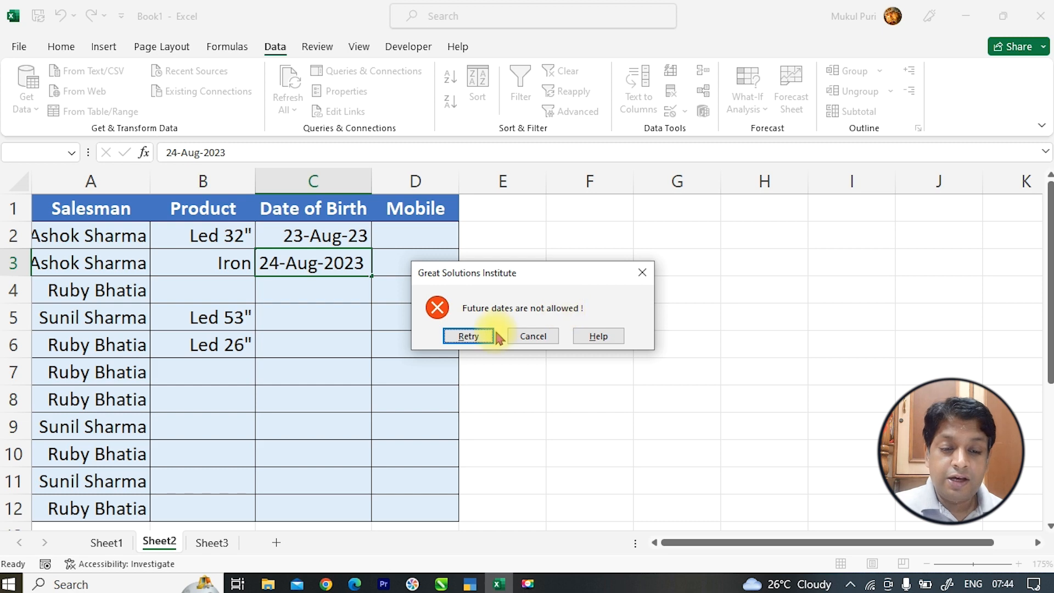
pyautogui.click(519, 337)
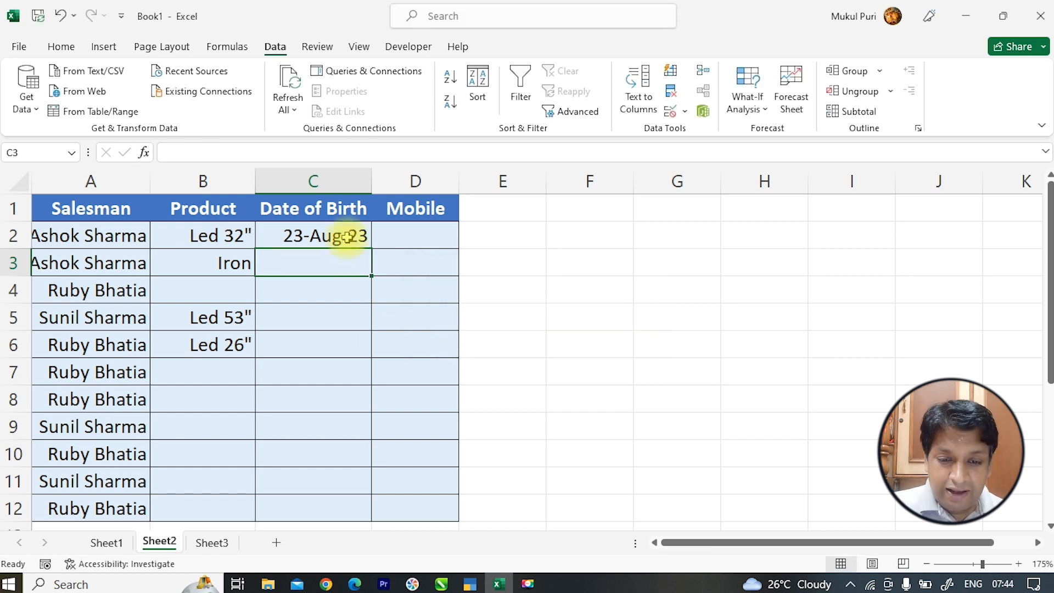
pyautogui.moveTo(346, 236); pyautogui.dragTo(352, 507)
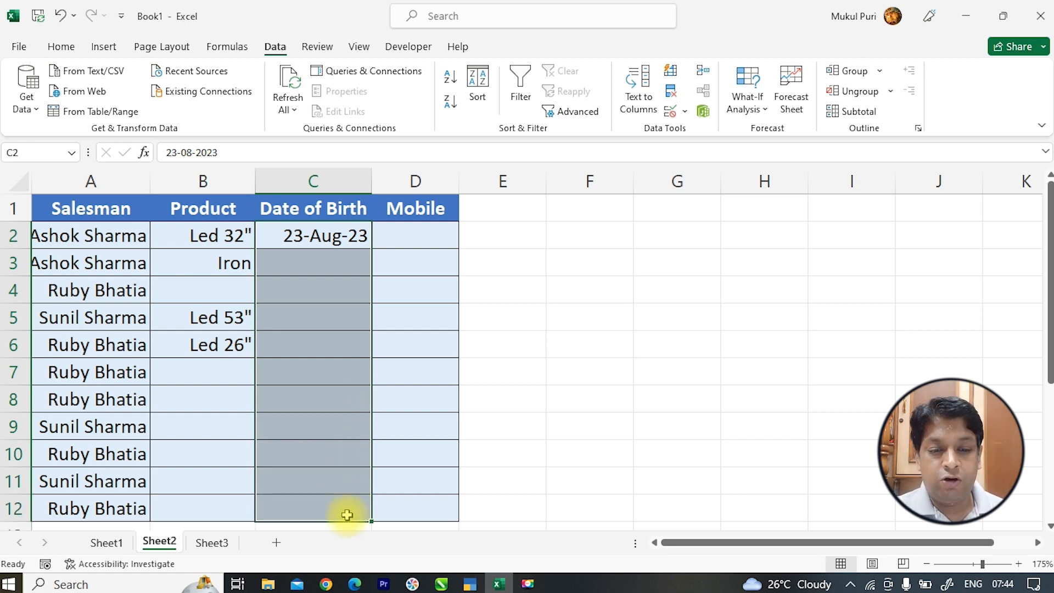
# - Switch the Date of Birth alert to Warning style and begin a test date in C3
pyautogui.click(671, 114)
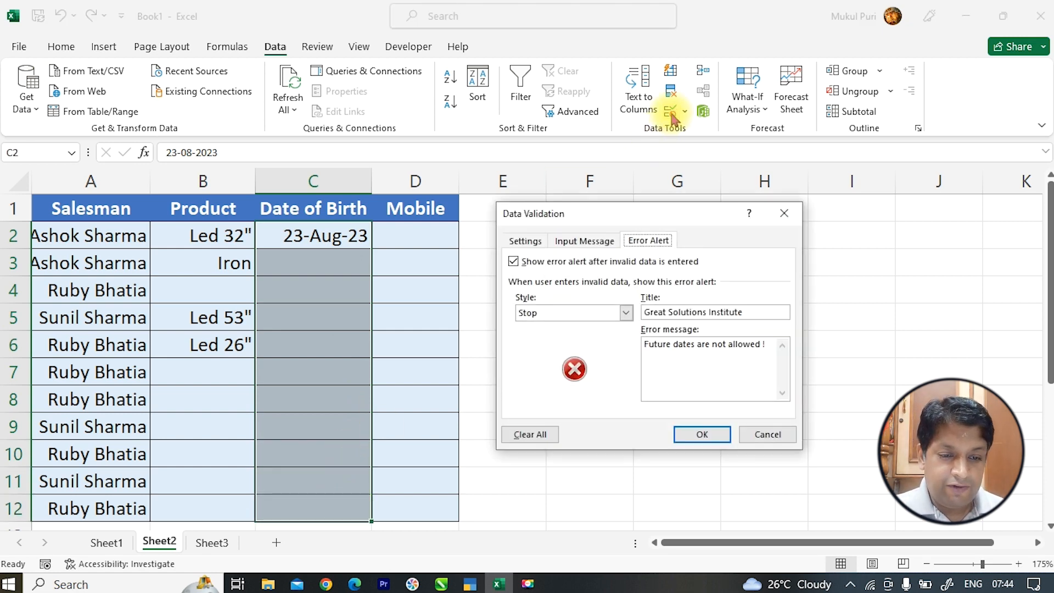
pyautogui.click(564, 318)
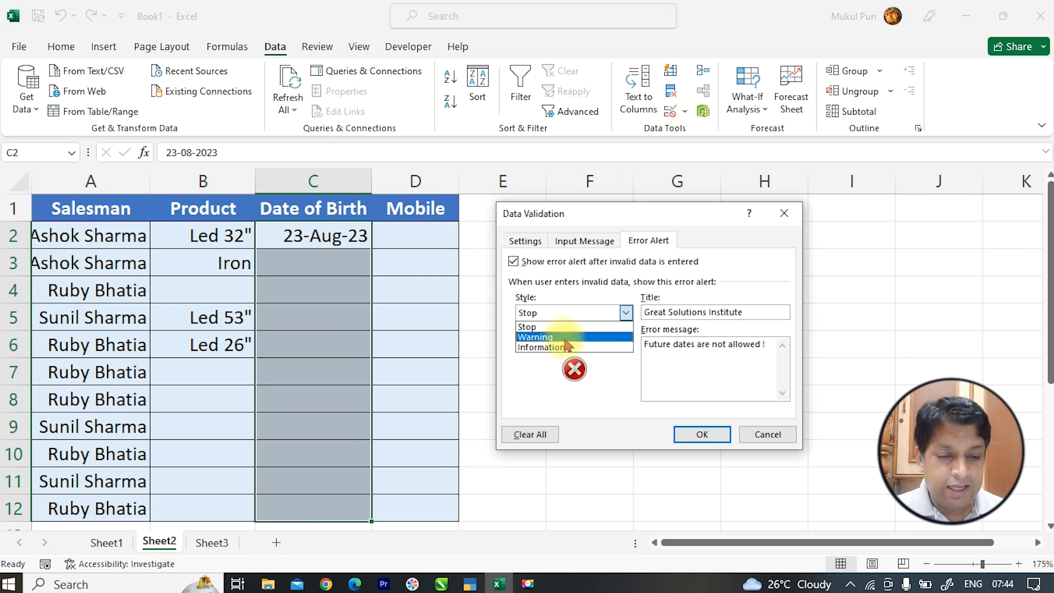
pyautogui.click(566, 337)
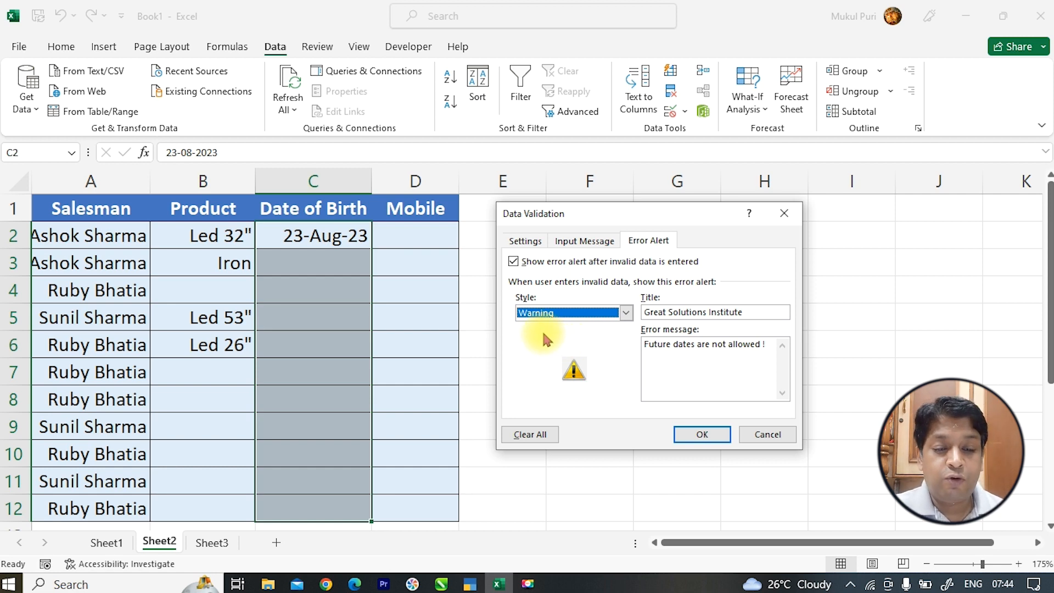
pyautogui.click(699, 433)
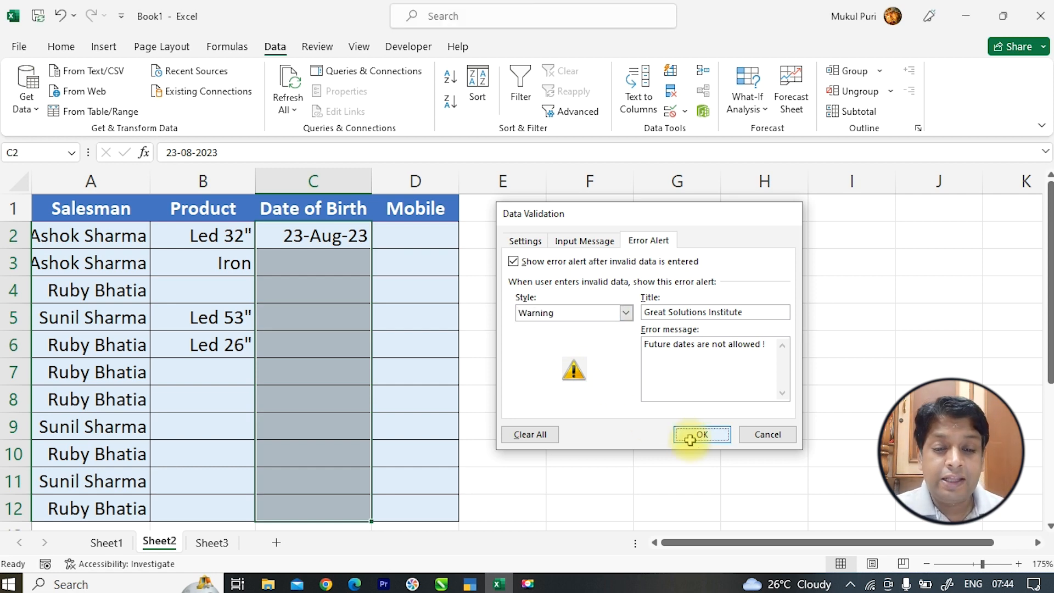
pyautogui.click(336, 265)
pyautogui.write('24')
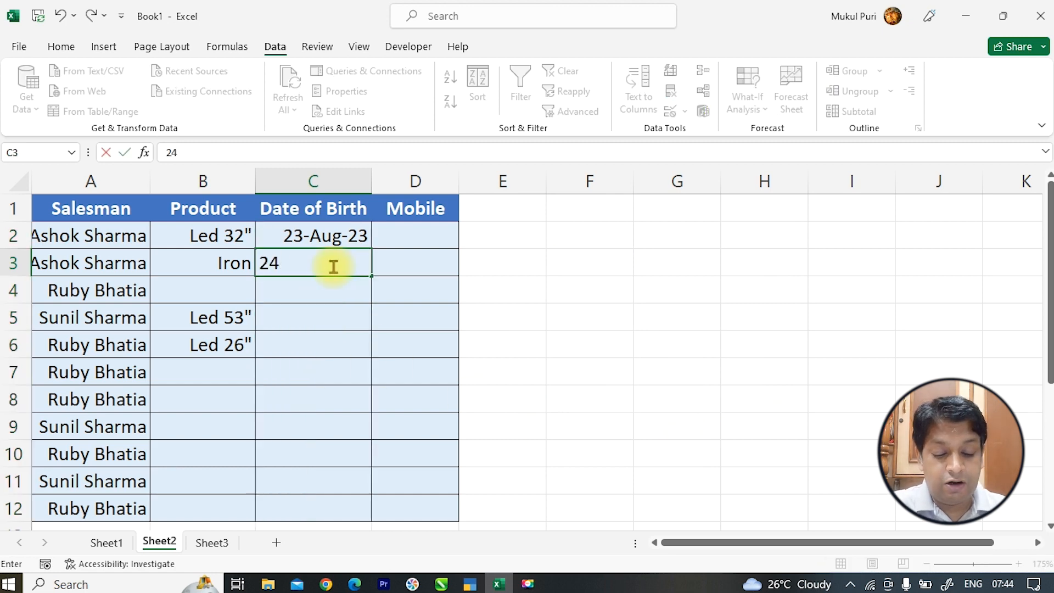
pyautogui.write('-Aug')
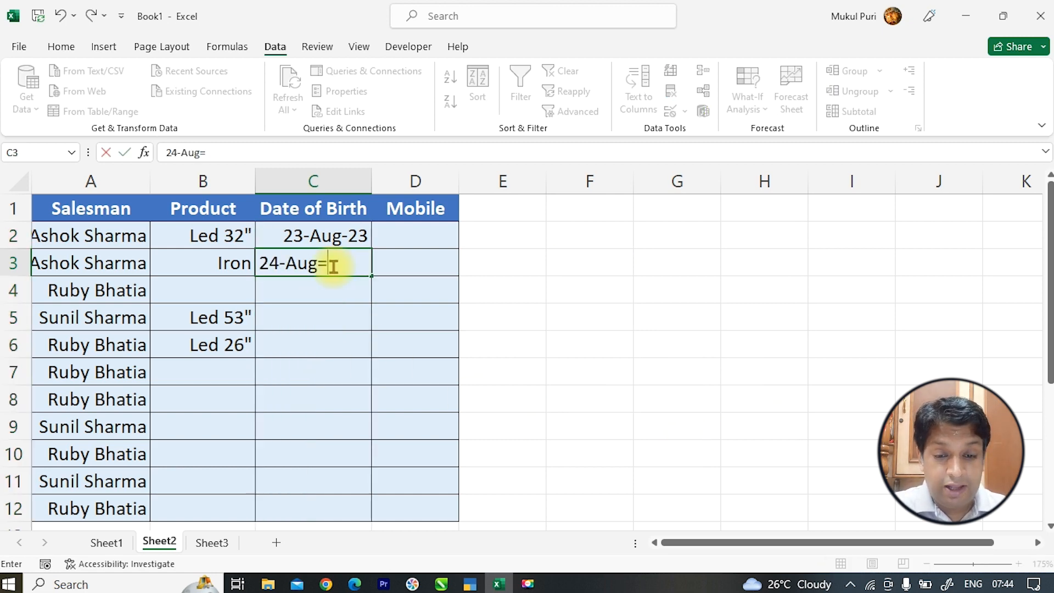
pyautogui.write('=')
pyautogui.press('BackSpace')
pyautogui.write('-2023')
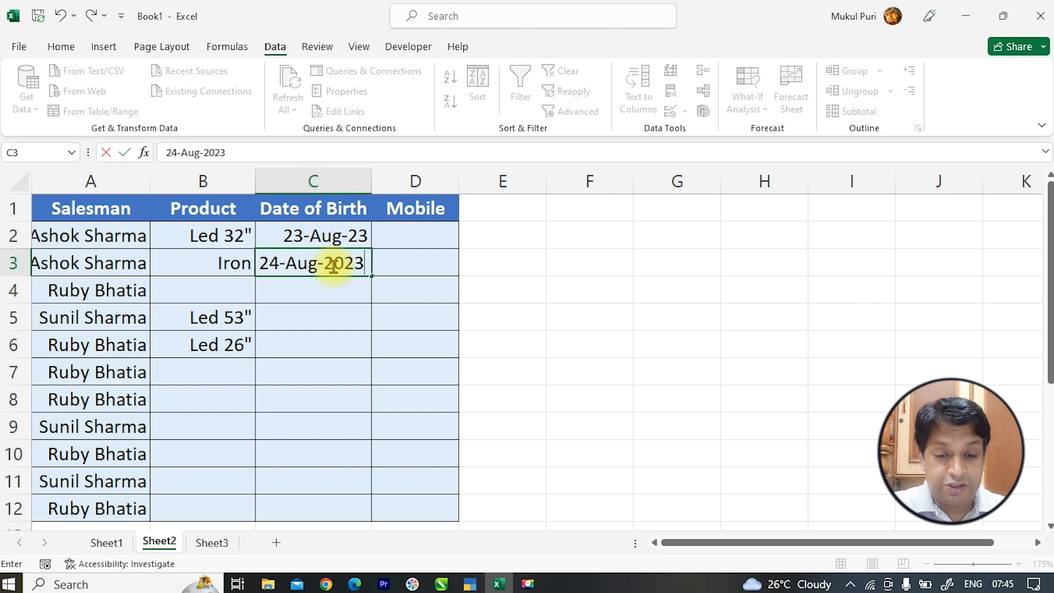
pyautogui.press('BackSpace')
pyautogui.write('4')
pyautogui.press('Return')
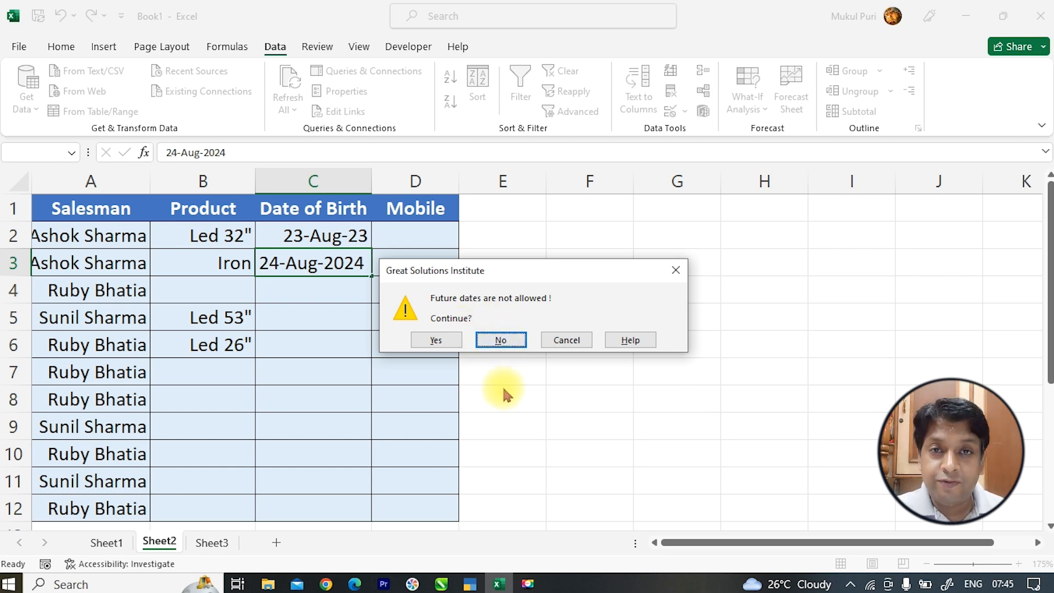
pyautogui.click(446, 340)
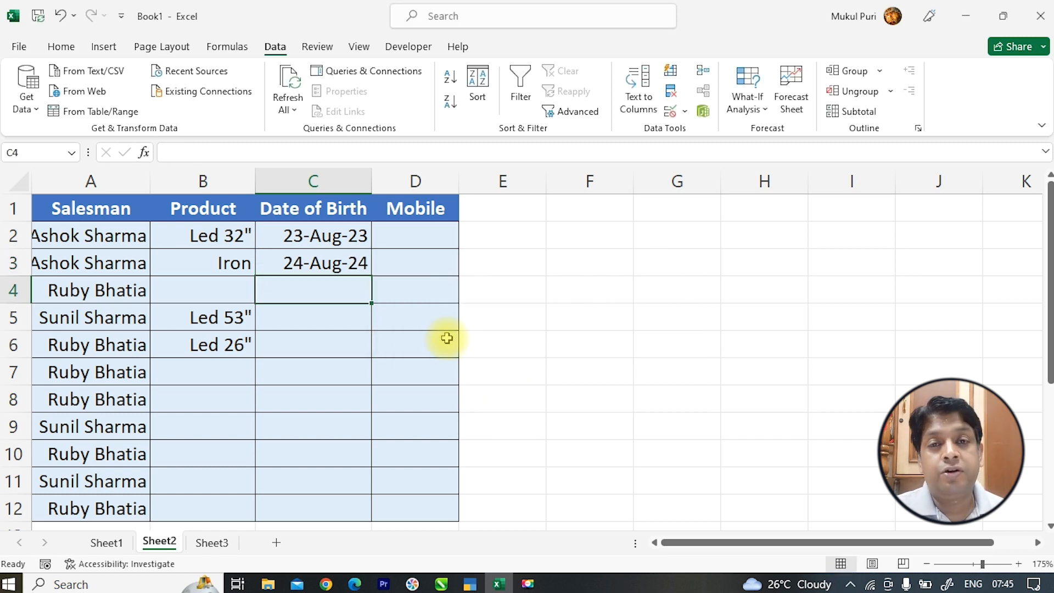
pyautogui.click(338, 267)
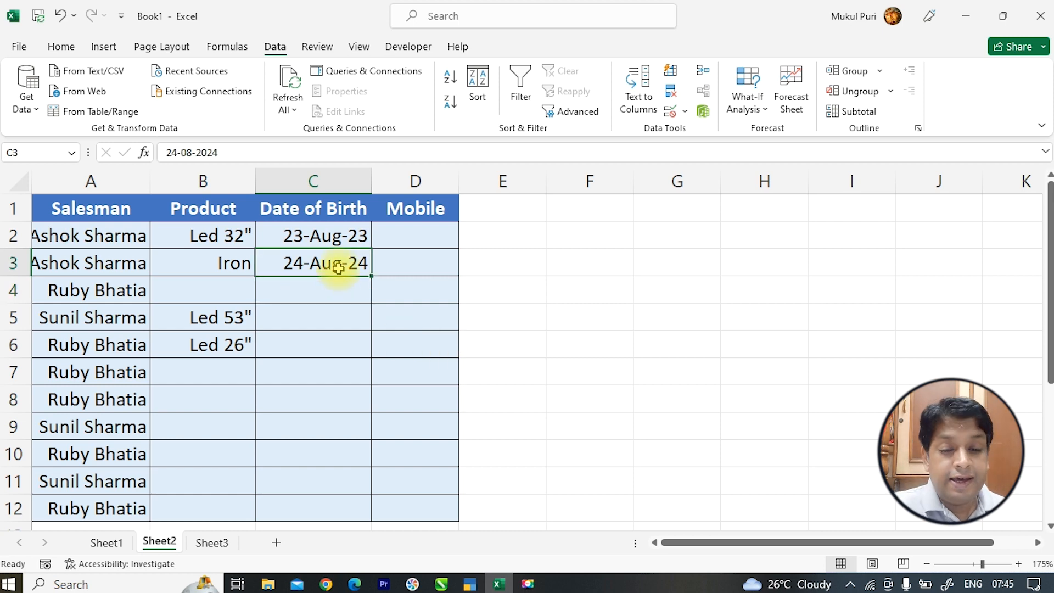
pyautogui.press('Delete')
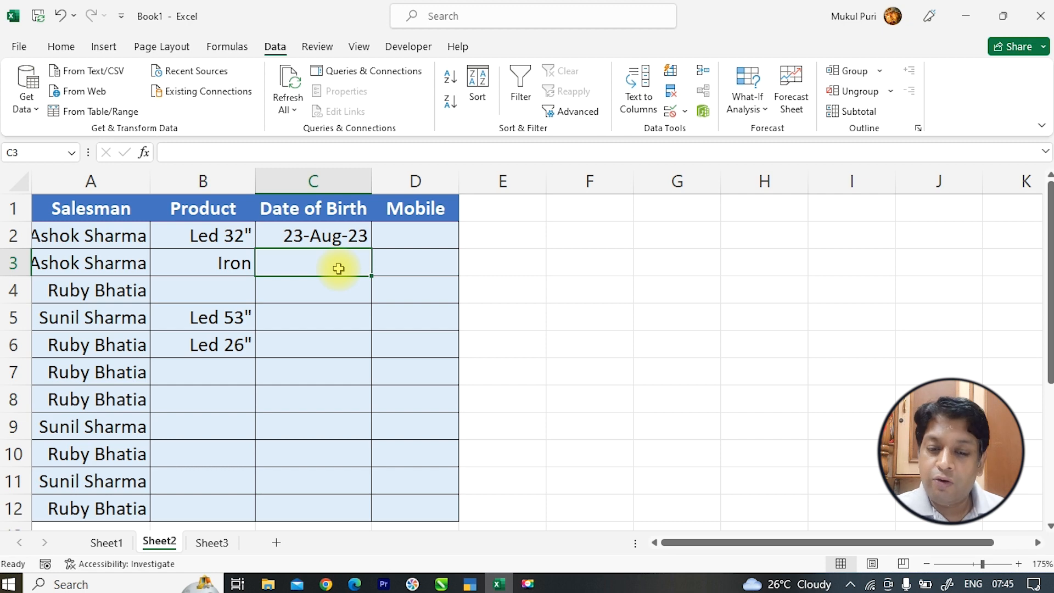
pyautogui.moveTo(340, 242); pyautogui.dragTo(341, 510)
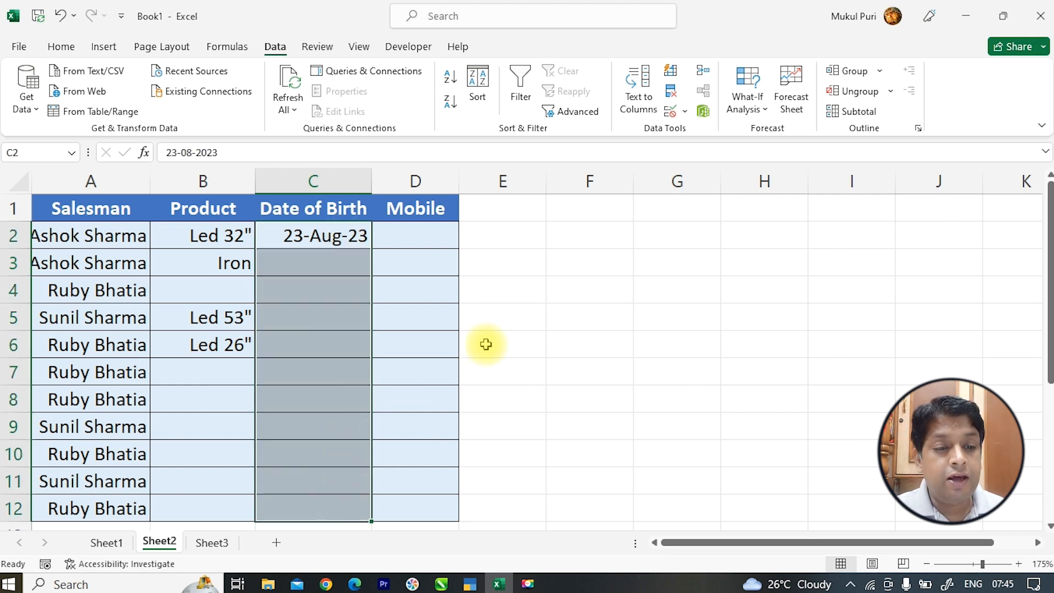
# - Set the Date of Birth alert style back to Stop
pyautogui.click(670, 111)
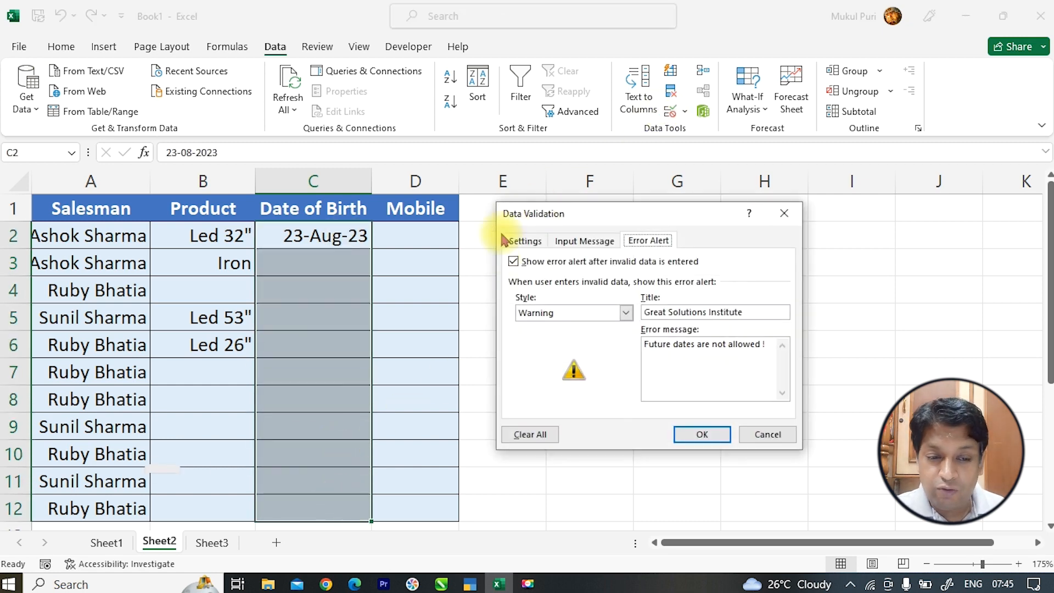
pyautogui.click(566, 312)
pyautogui.click(541, 324)
pyautogui.click(699, 434)
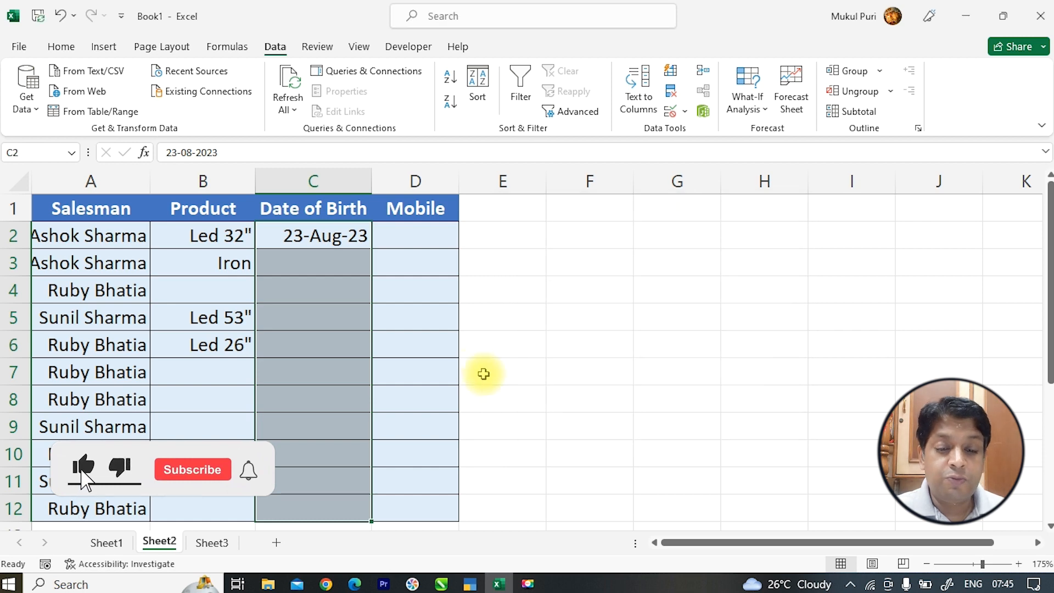
# - Try 25-Aug-2023 in C3 and cancel the rejected entry, leaving C3 empty
pyautogui.click(351, 267)
pyautogui.write('25-')
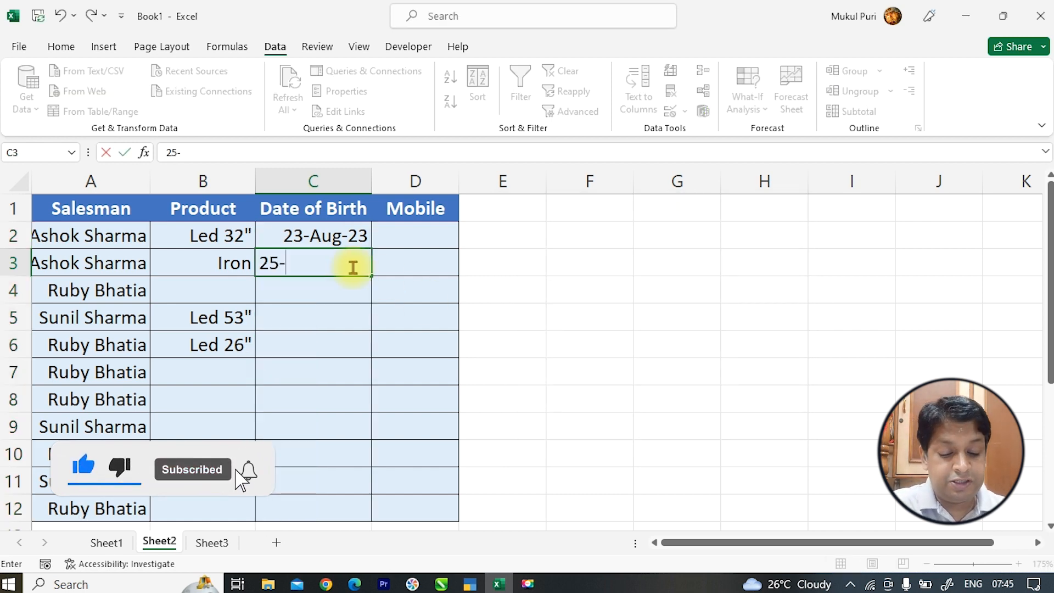
pyautogui.write('Aug-2023')
pyautogui.press('Return')
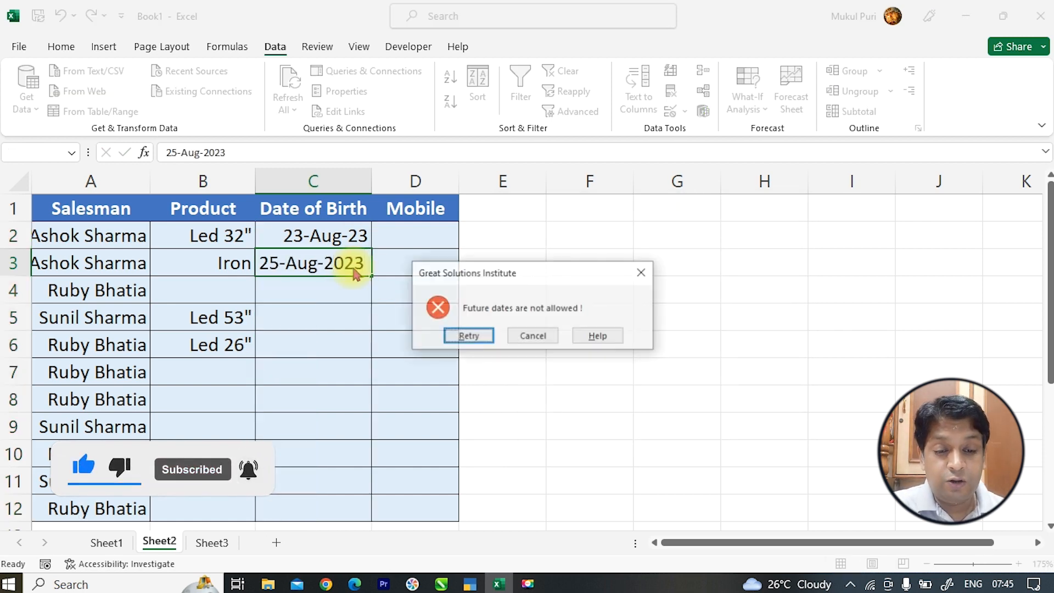
pyautogui.click(468, 336)
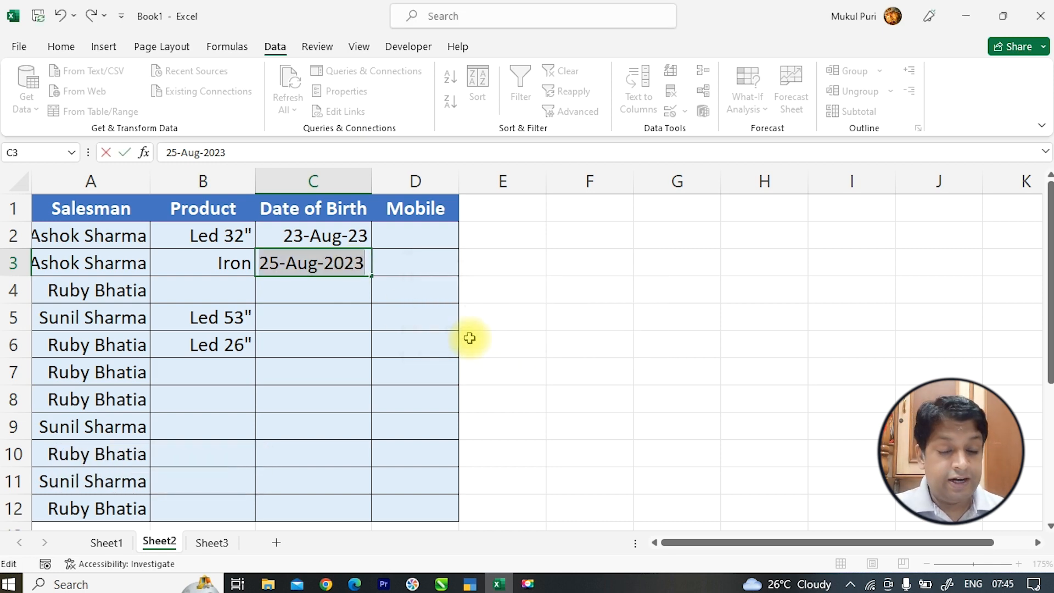
pyautogui.press('Return')
pyautogui.click(525, 335)
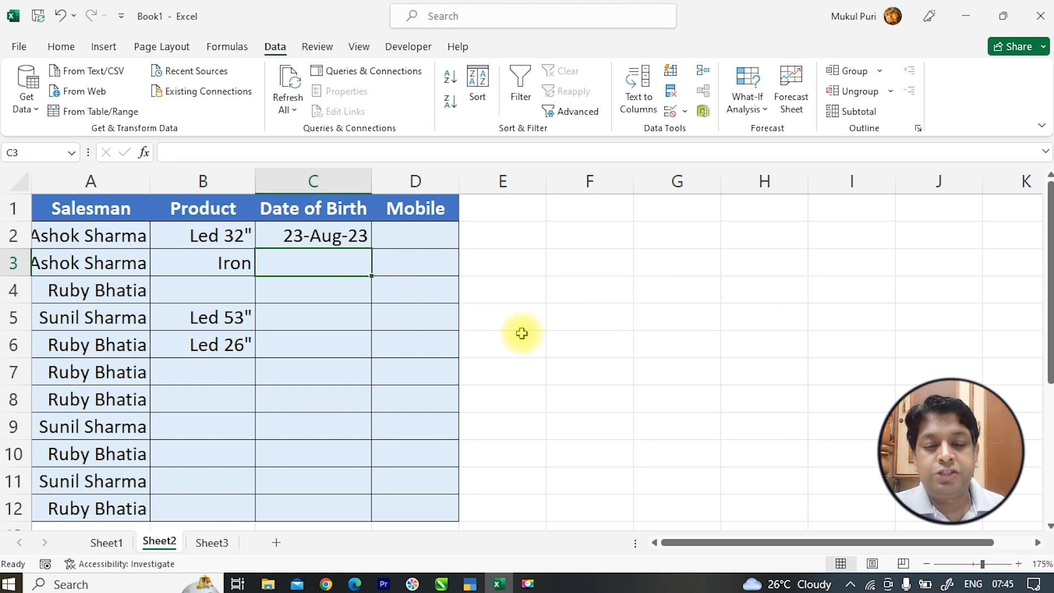
pyautogui.click(416, 234)
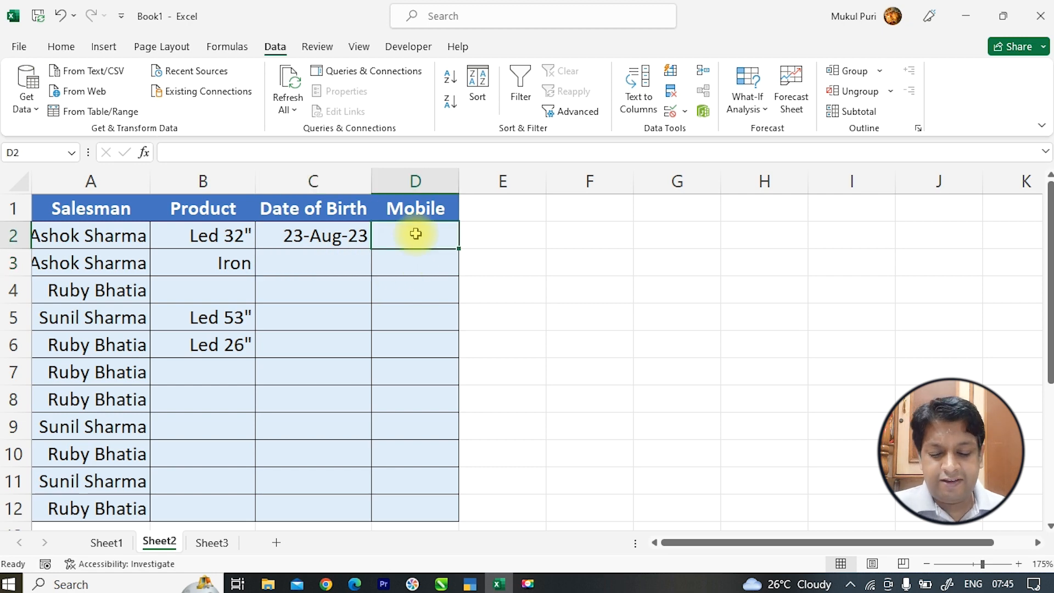
pyautogui.write('999')
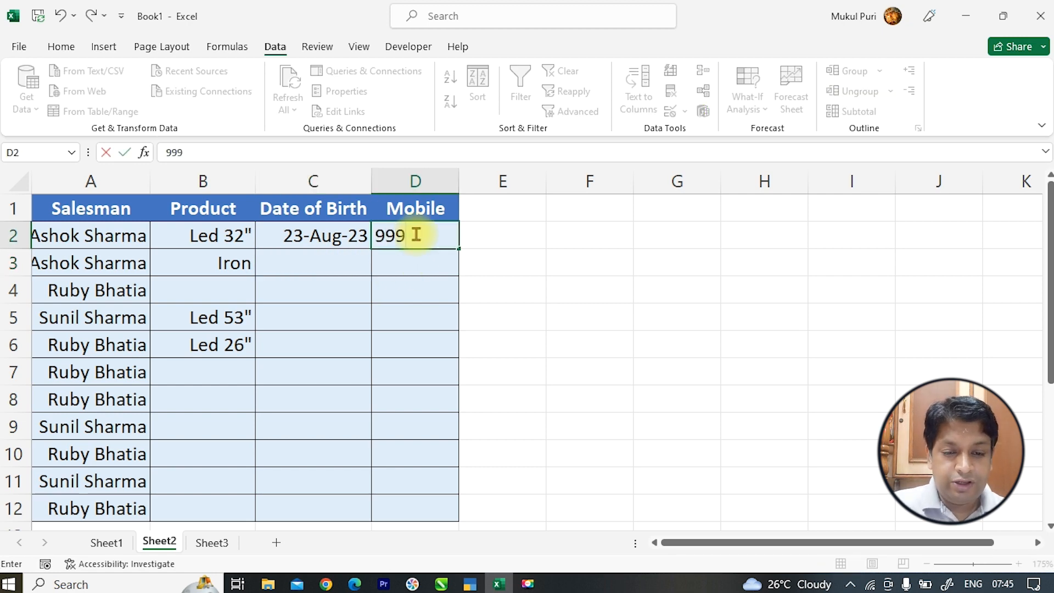
pyautogui.write('999999999999')
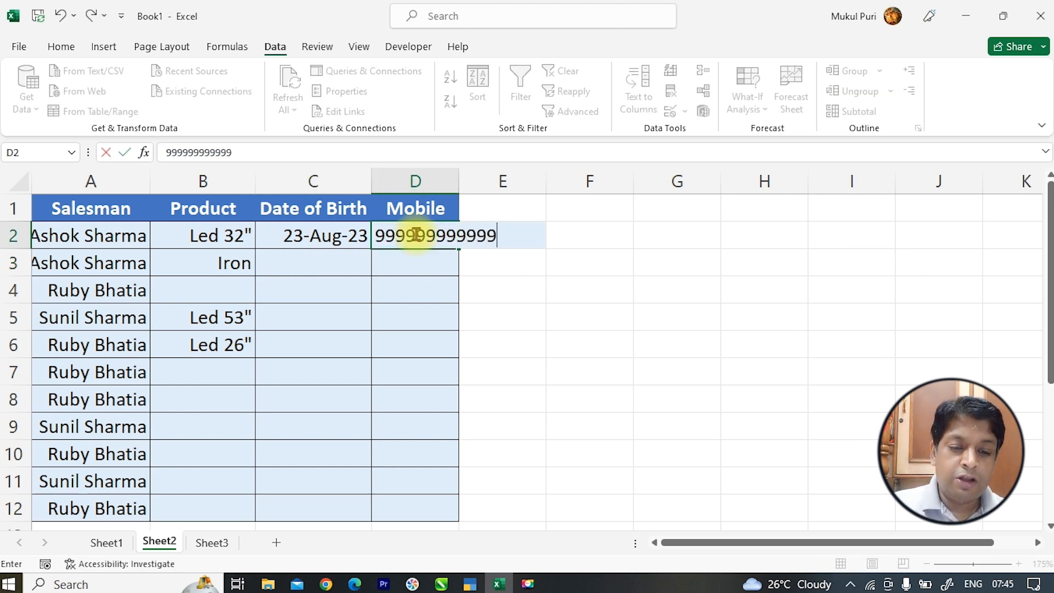
pyautogui.doubleClick(461, 177)
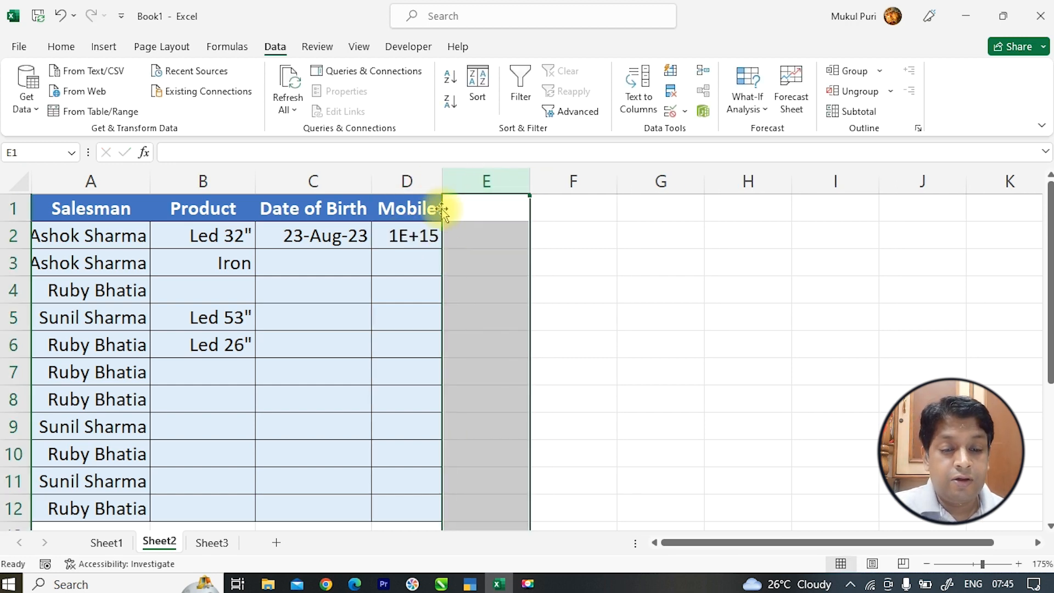
pyautogui.click(421, 226)
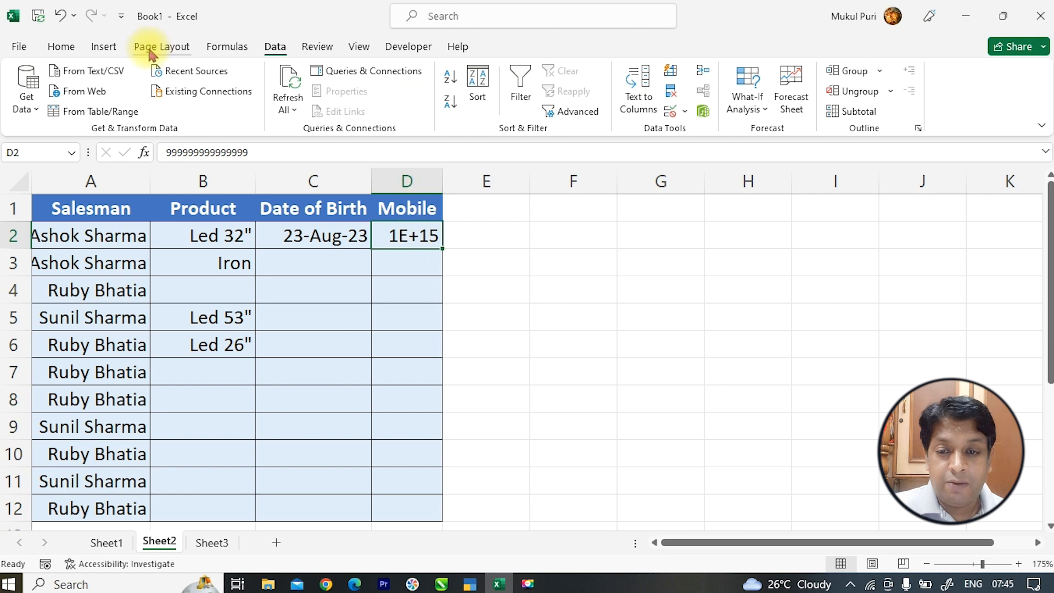
pyautogui.click(61, 46)
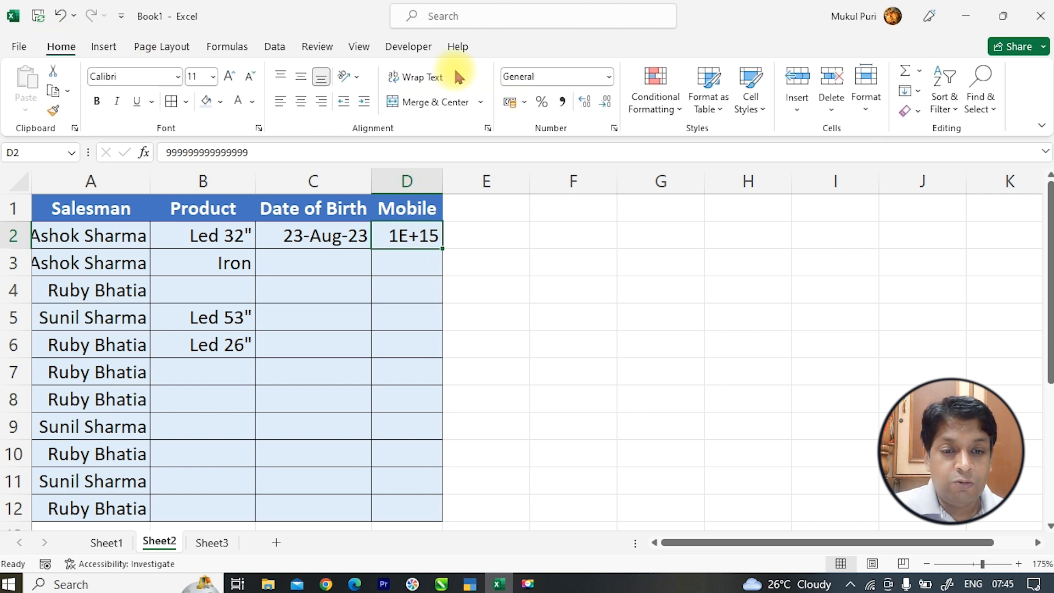
pyautogui.click(608, 77)
pyautogui.click(603, 141)
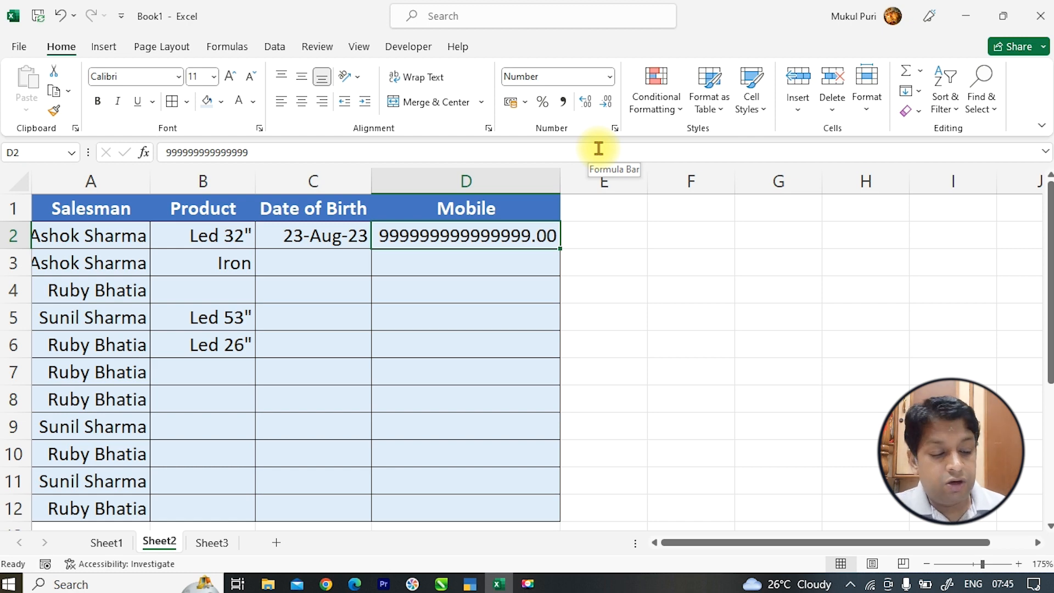
pyautogui.press('Delete')
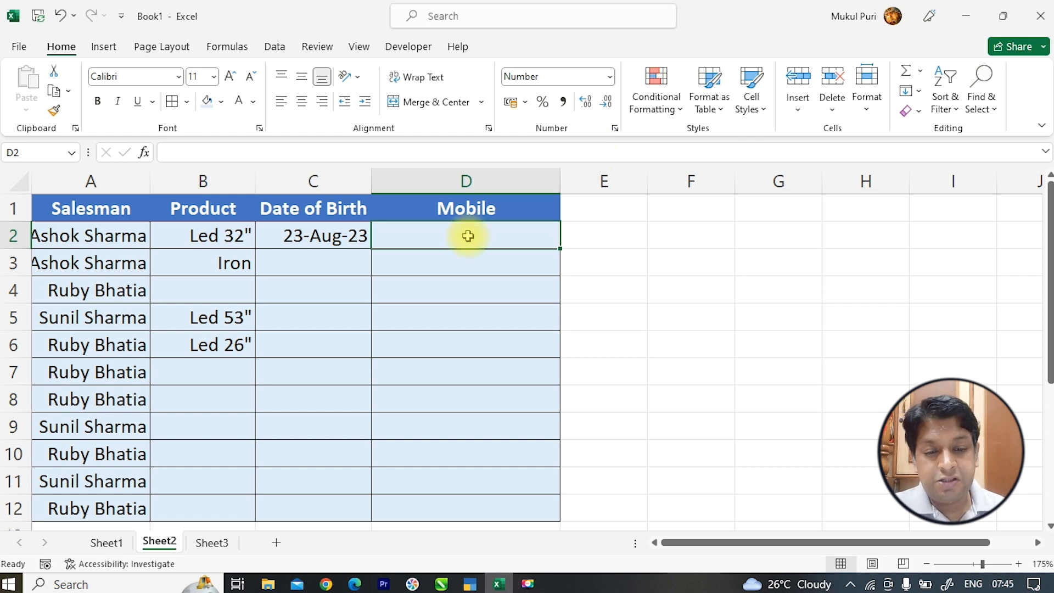
# - Open Data Validation for the Mobile cells D2:D12
pyautogui.moveTo(469, 233); pyautogui.dragTo(465, 499)
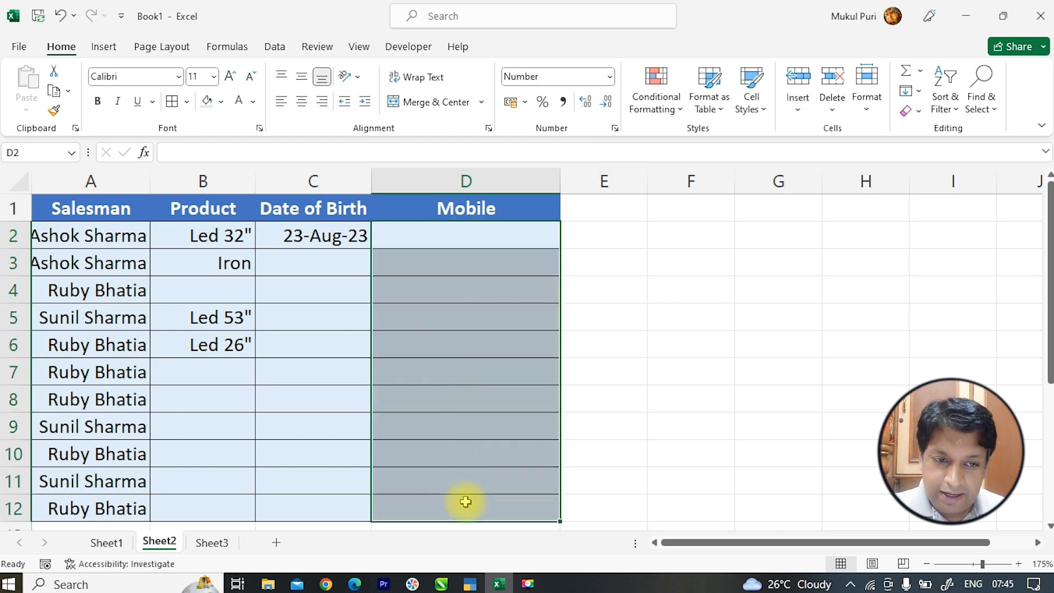
pyautogui.click(277, 48)
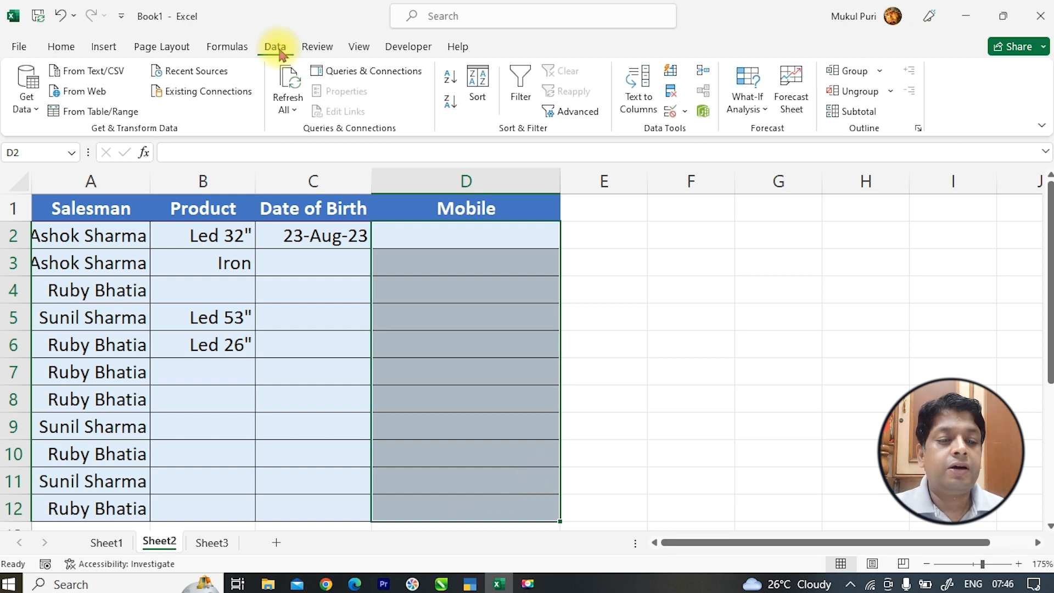
pyautogui.click(671, 115)
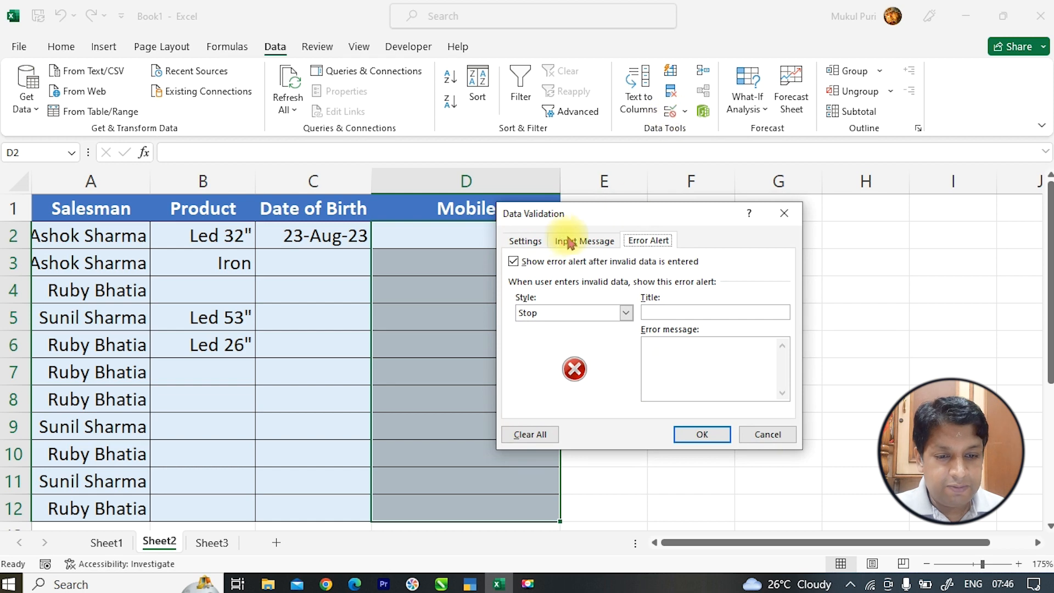
# - Set the validation to allow Text length equal to 10
pyautogui.click(537, 243)
pyautogui.click(556, 294)
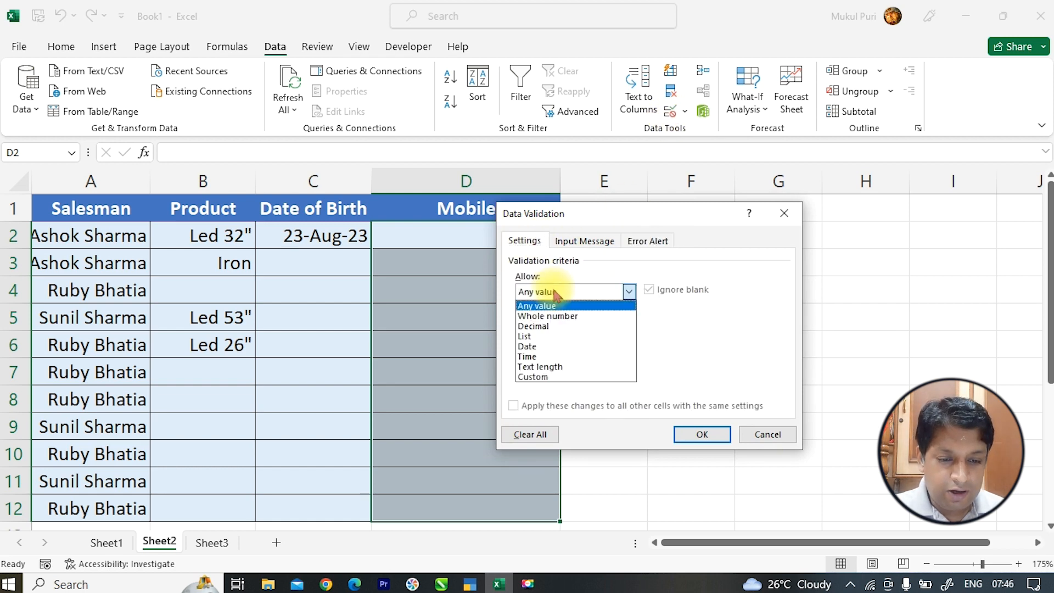
pyautogui.click(552, 366)
pyautogui.click(569, 323)
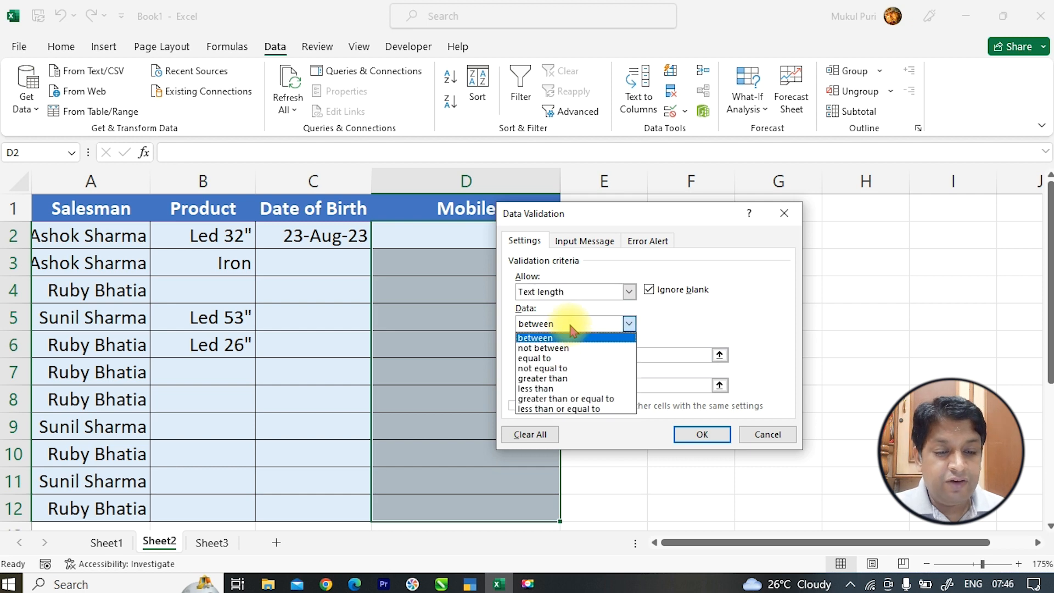
pyautogui.click(571, 358)
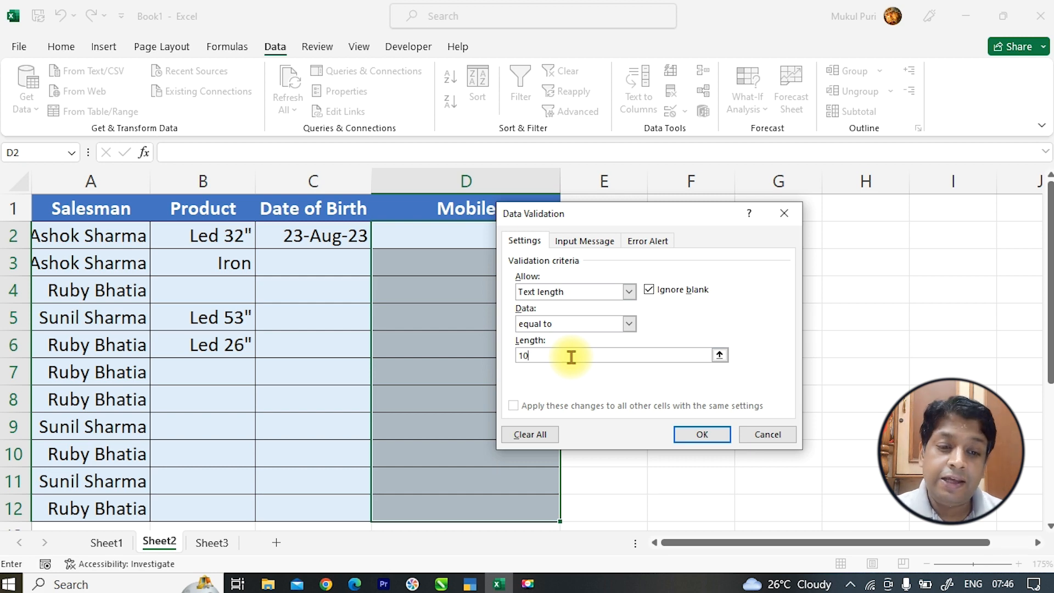
pyautogui.click(645, 245)
# - Title the stop alert 'Great Solutions', fix the message's capital-U typo, and apply the rule
pyautogui.click(647, 311)
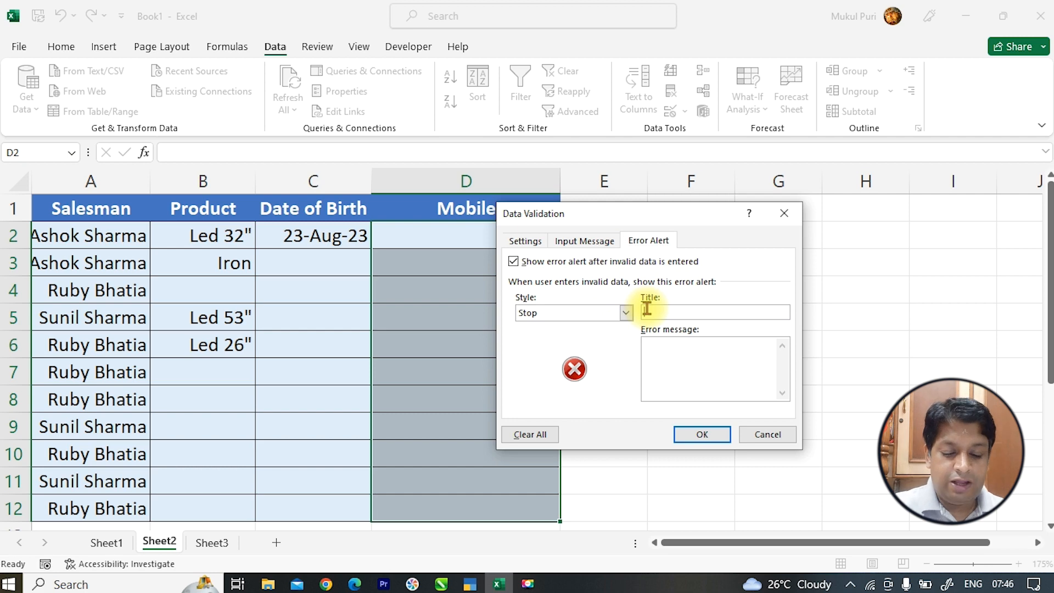
pyautogui.write('Great Sol')
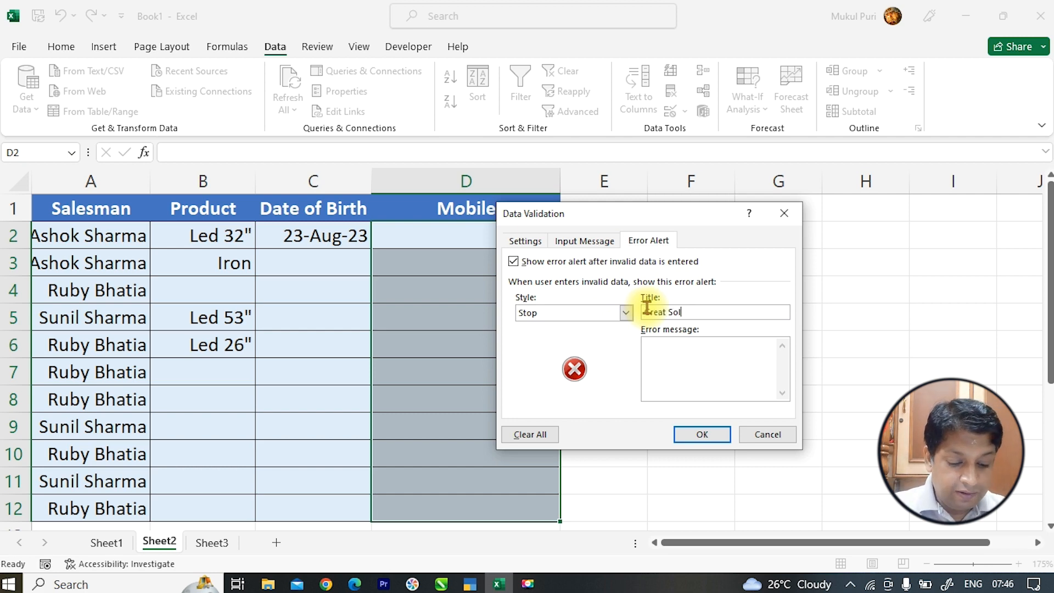
pyautogui.write('utions')
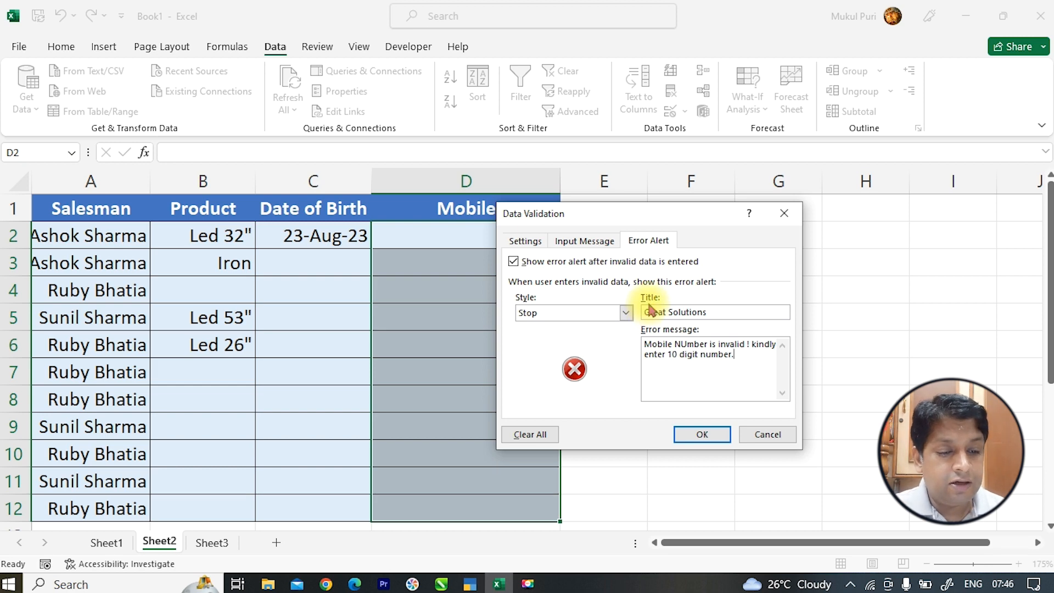
pyautogui.click(687, 345)
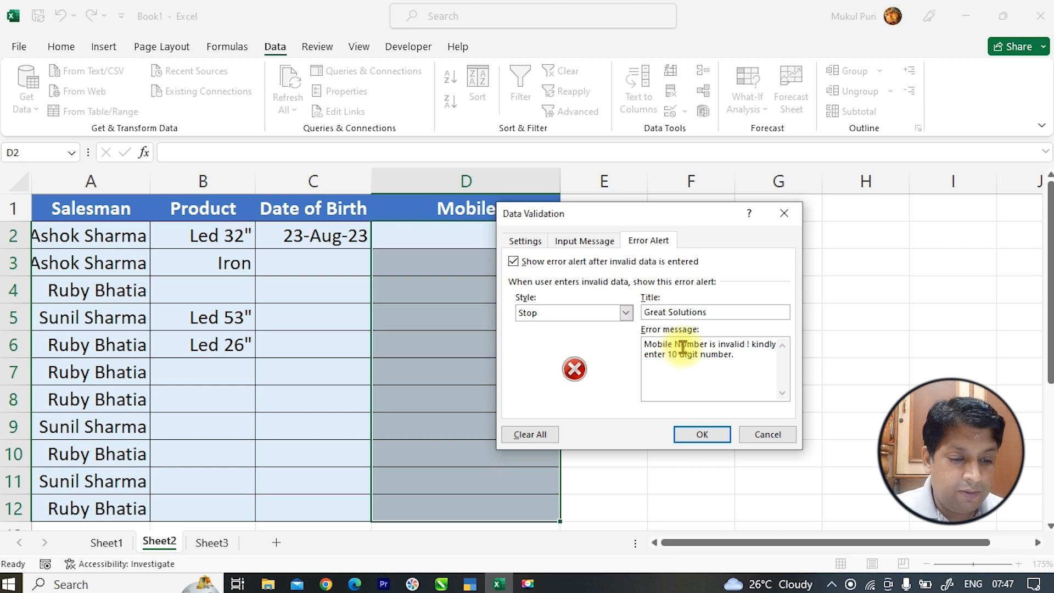
pyautogui.press('BackSpace')
pyautogui.write('u')
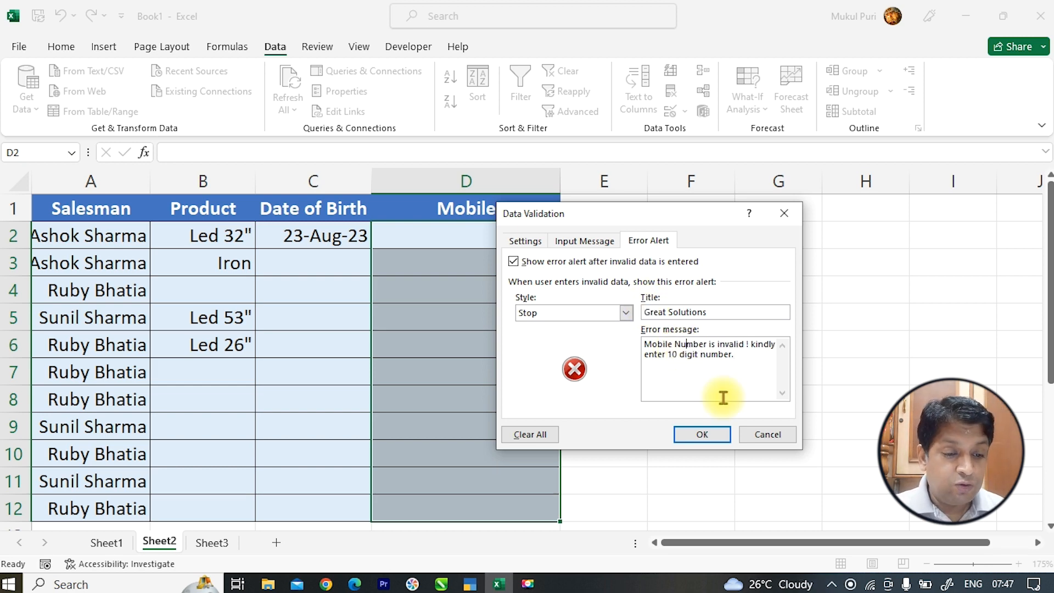
pyautogui.click(705, 434)
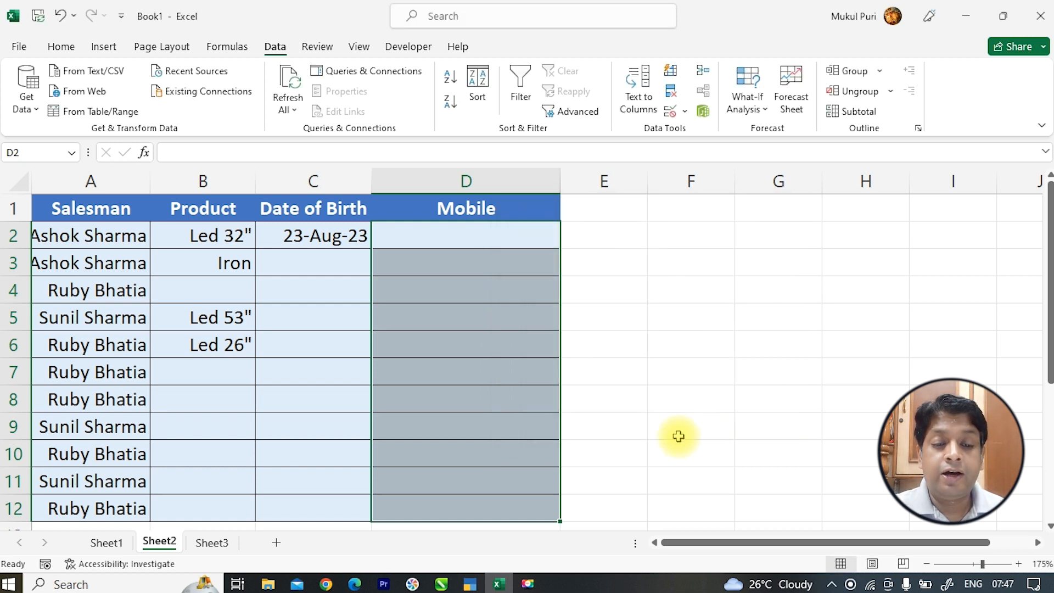
# - Enter a 10-digit mobile number in D2 and give D2:D12 the General format
pyautogui.click(432, 239)
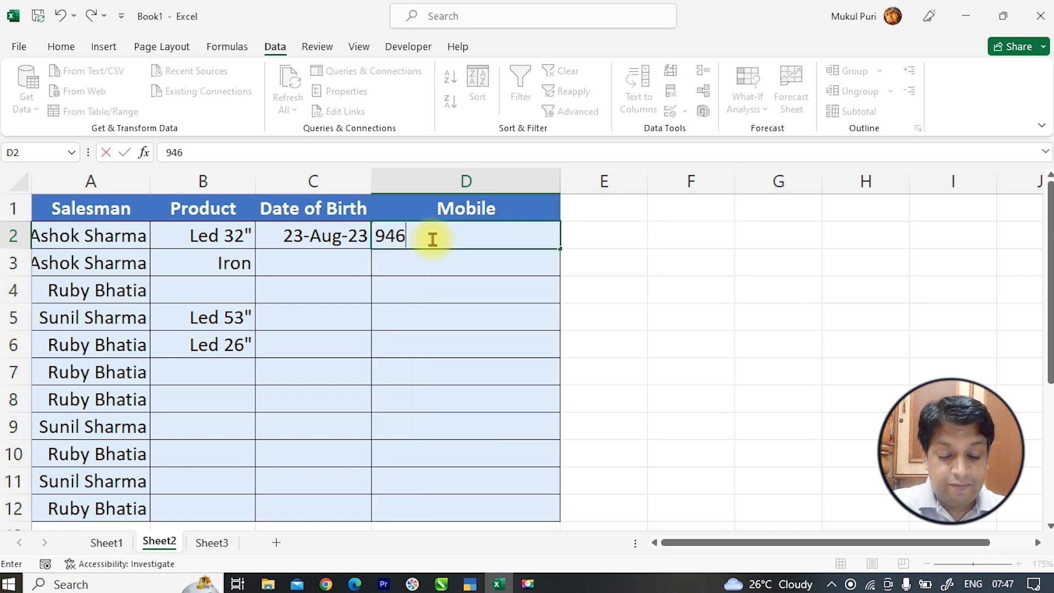
pyautogui.press('Return')
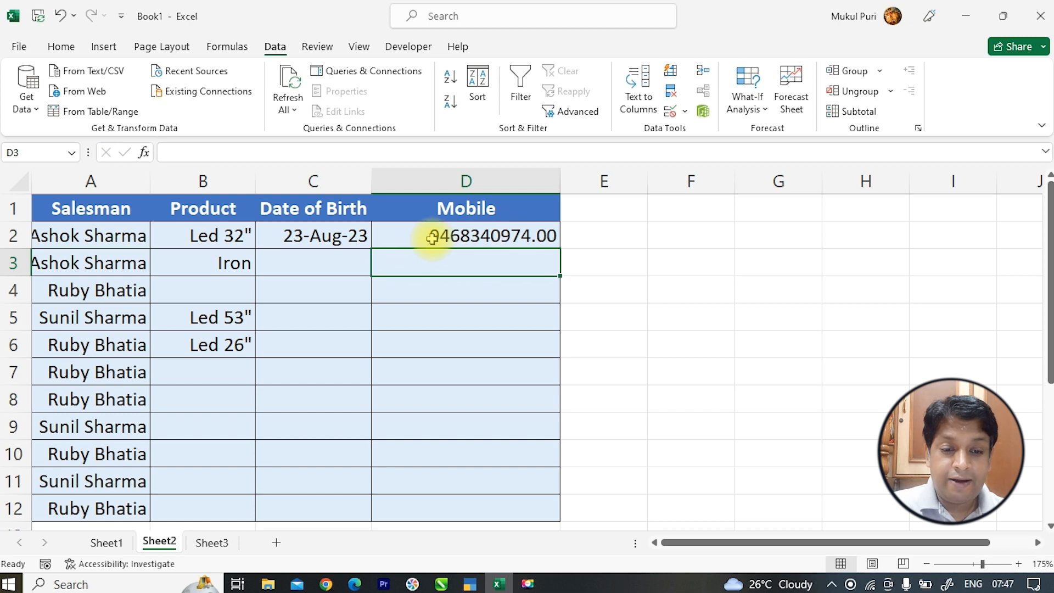
pyautogui.moveTo(432, 237); pyautogui.dragTo(446, 508)
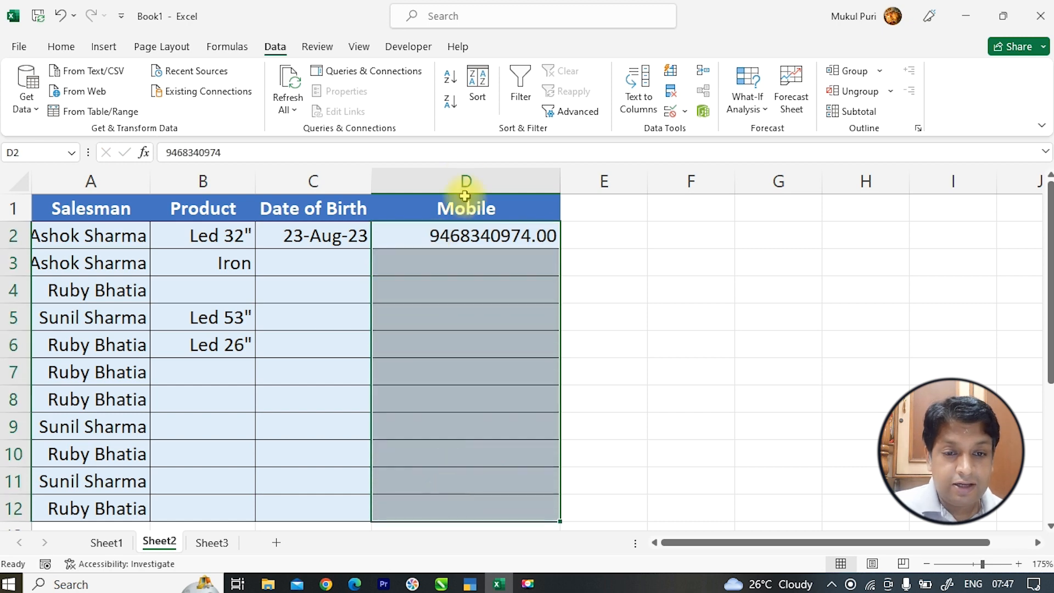
pyautogui.click(59, 46)
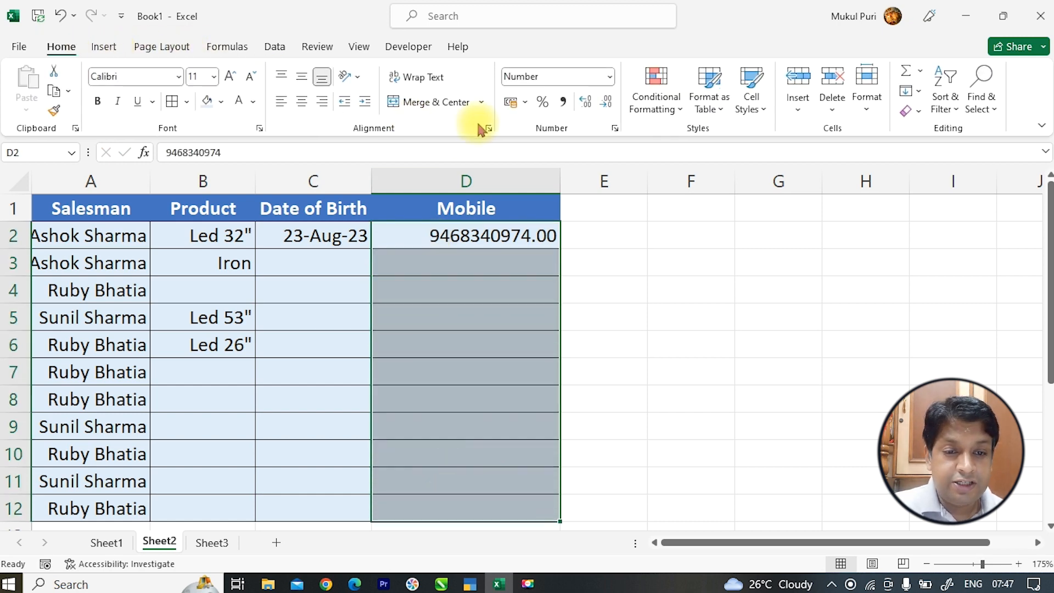
pyautogui.click(610, 77)
pyautogui.click(595, 109)
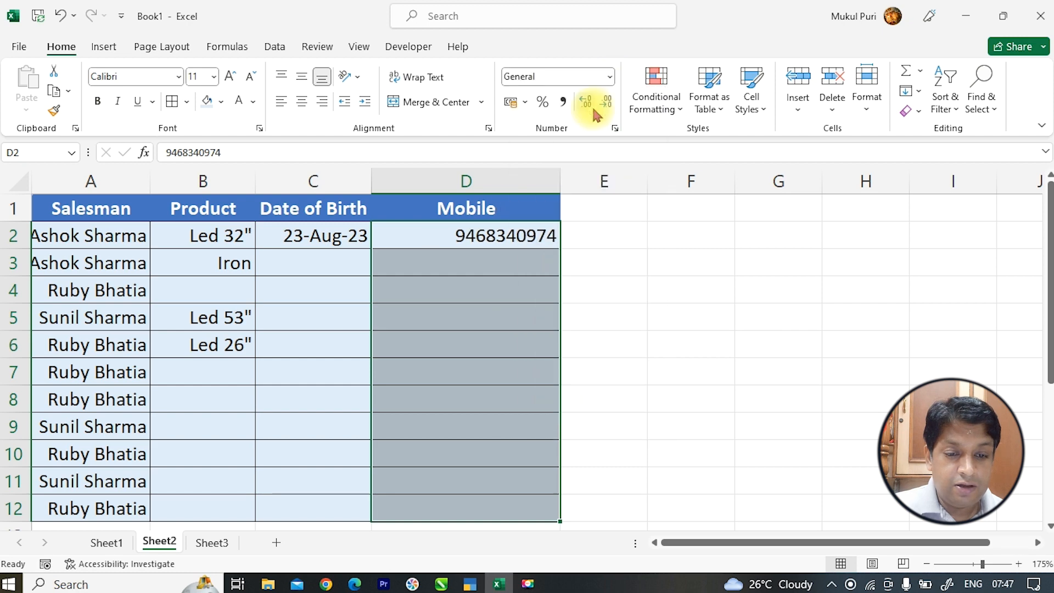
# - Test an 11-digit and a 9-digit number in D3, cancel the rejected entry, and reselect D2:D12
pyautogui.click(509, 271)
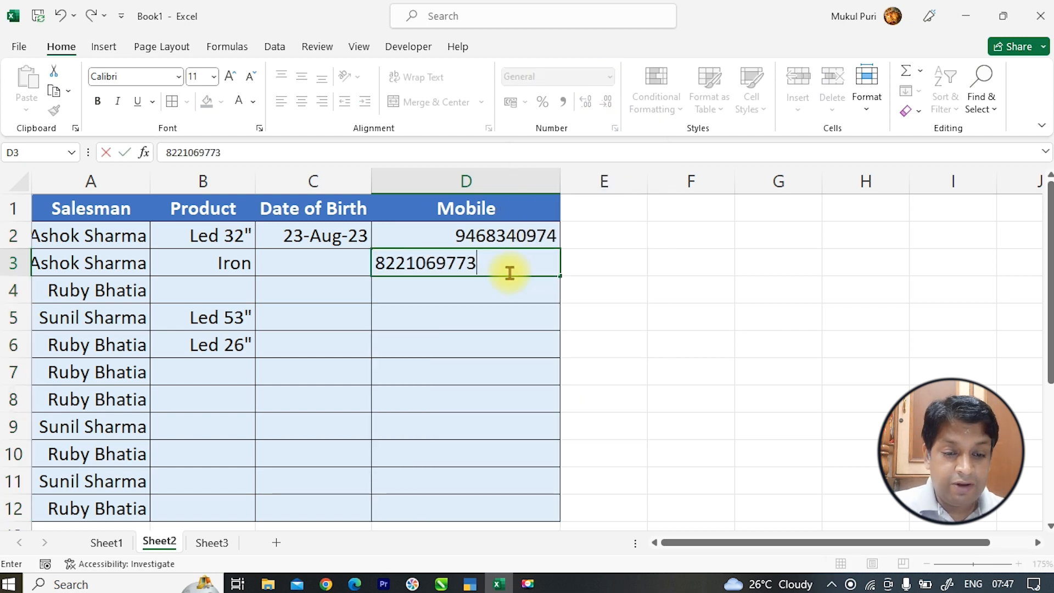
pyautogui.press('Return')
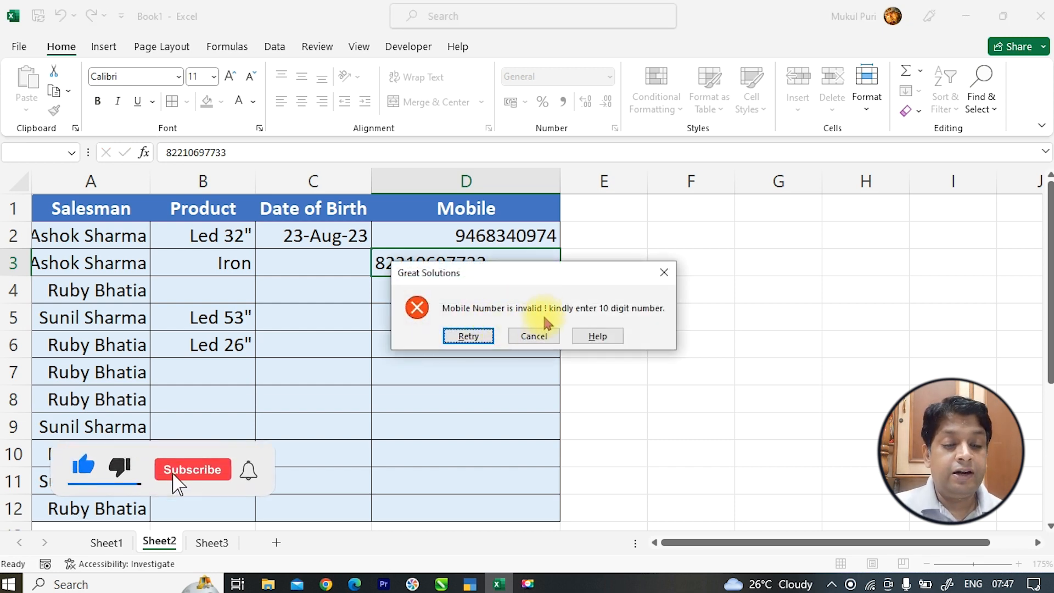
pyautogui.click(491, 336)
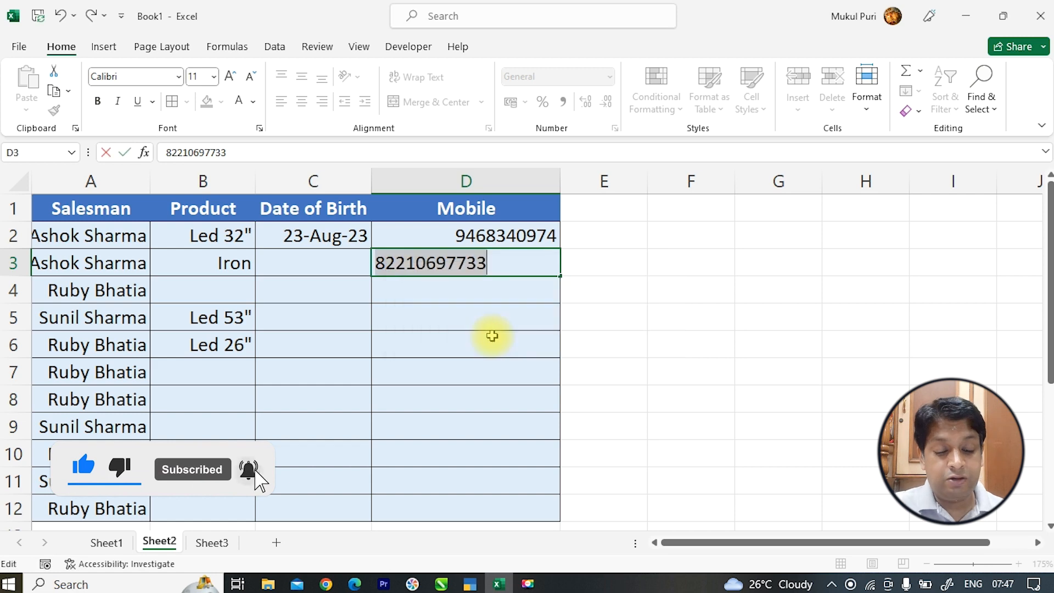
pyautogui.write('9')
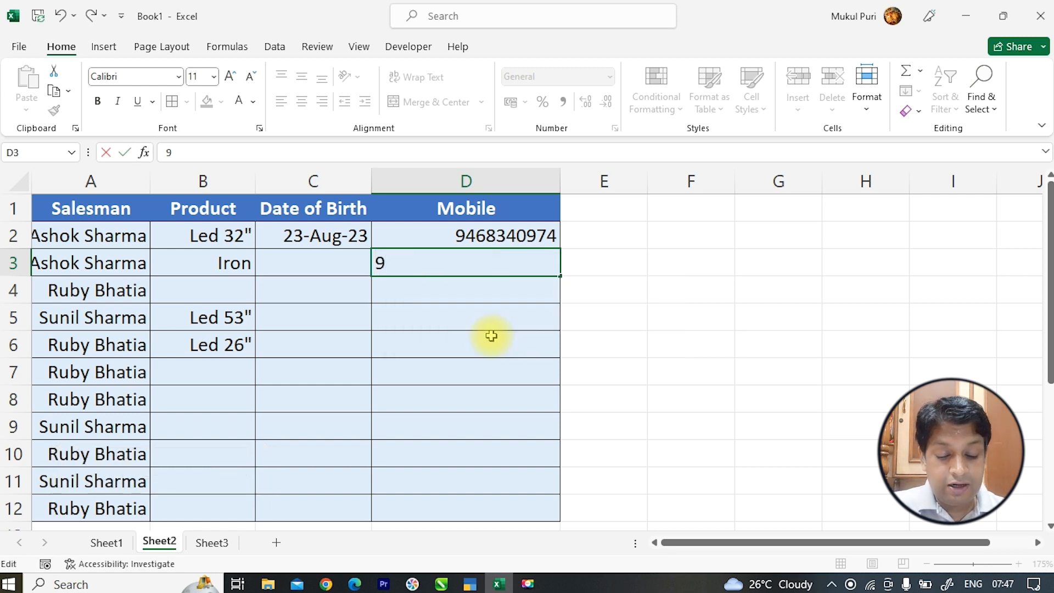
pyautogui.write('4683409')
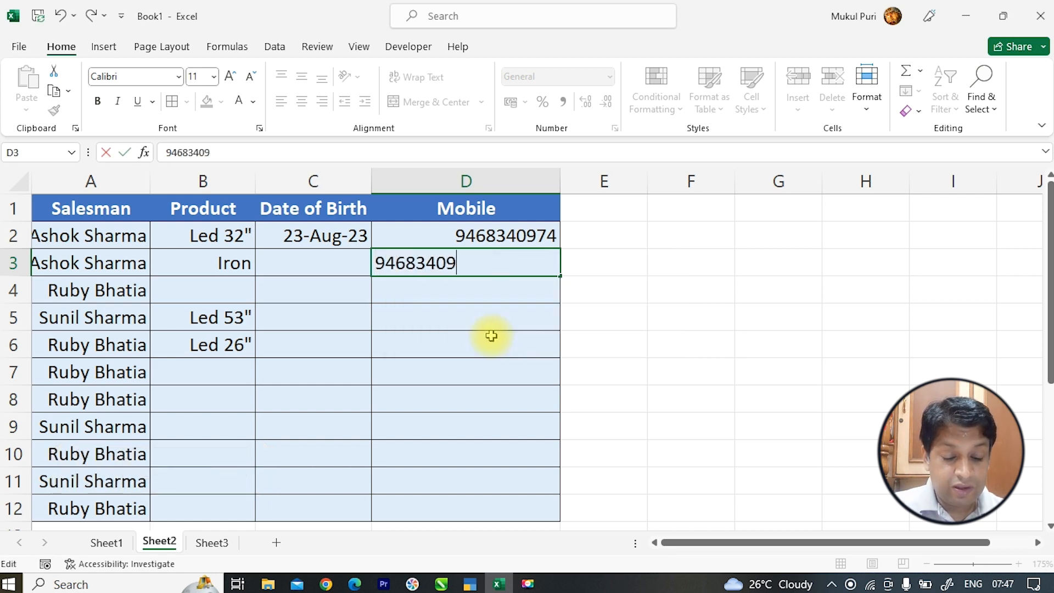
pyautogui.write('7')
pyautogui.press('Return')
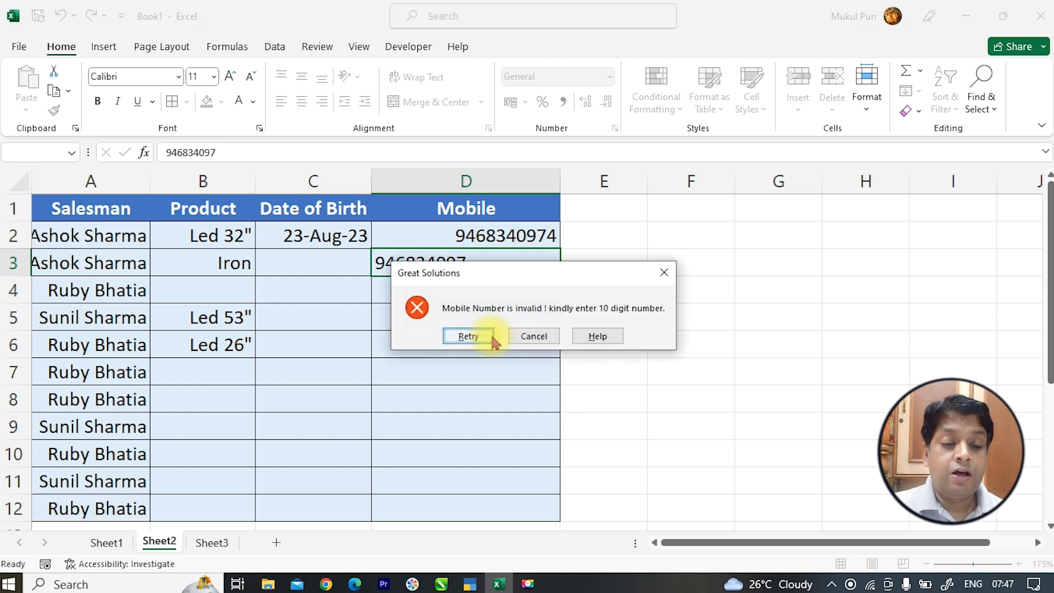
pyautogui.click(526, 337)
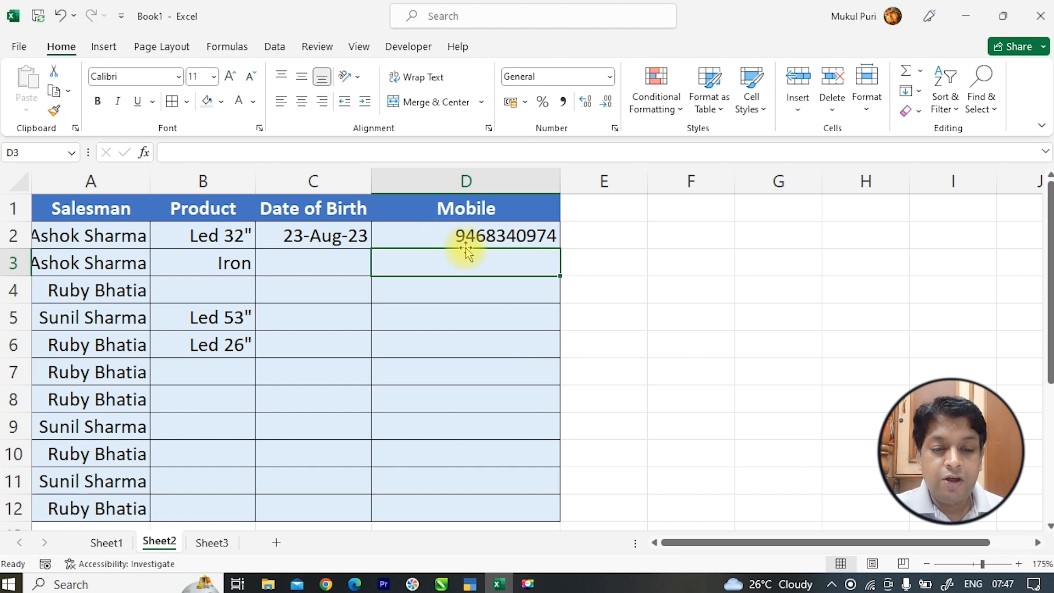
pyautogui.moveTo(464, 235); pyautogui.dragTo(478, 503)
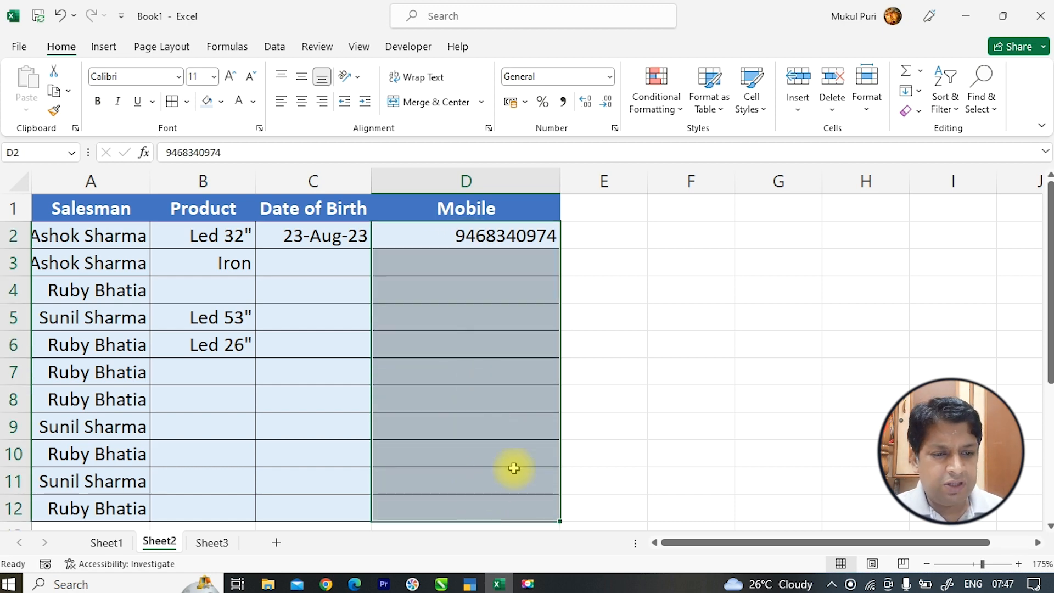
# - Add a 'Great Solutions' input message reading 'Enter 10 digits number only.' to D2:D12
pyautogui.click(275, 47)
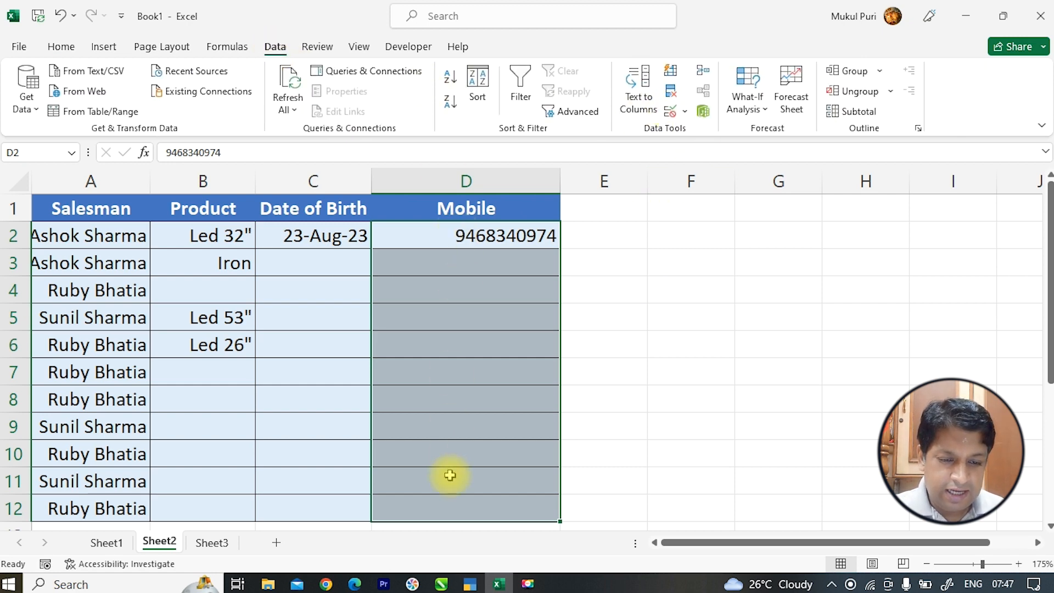
pyautogui.click(670, 111)
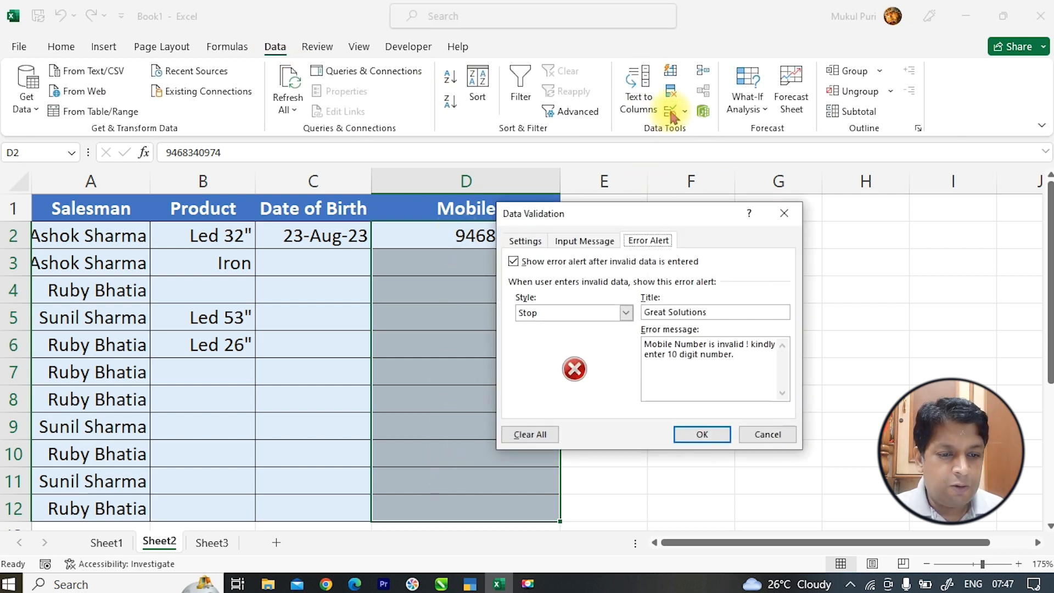
pyautogui.click(586, 247)
pyautogui.click(535, 241)
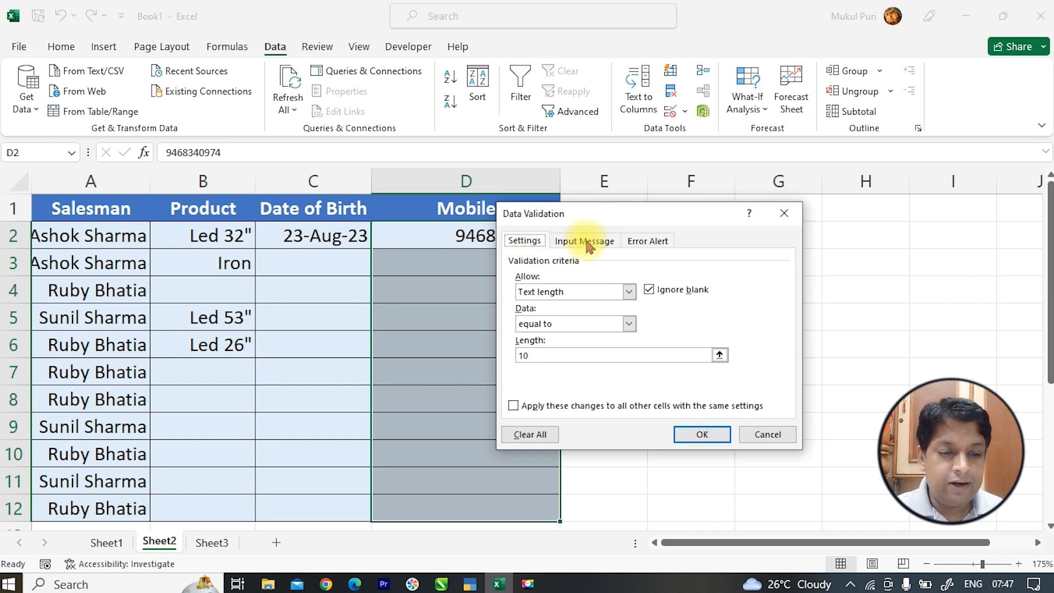
pyautogui.click(658, 245)
pyautogui.click(584, 244)
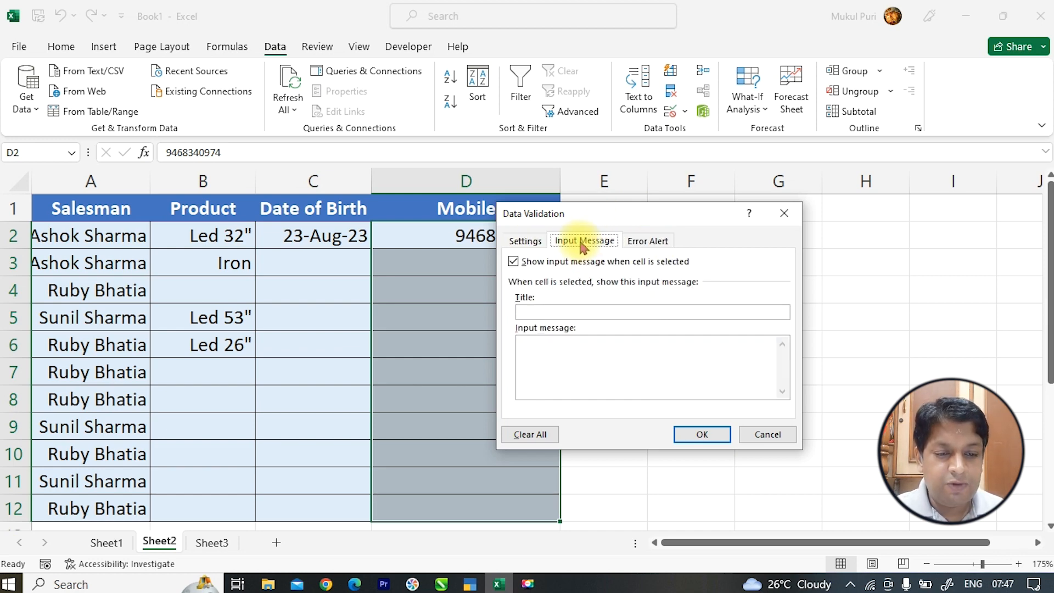
pyautogui.click(570, 311)
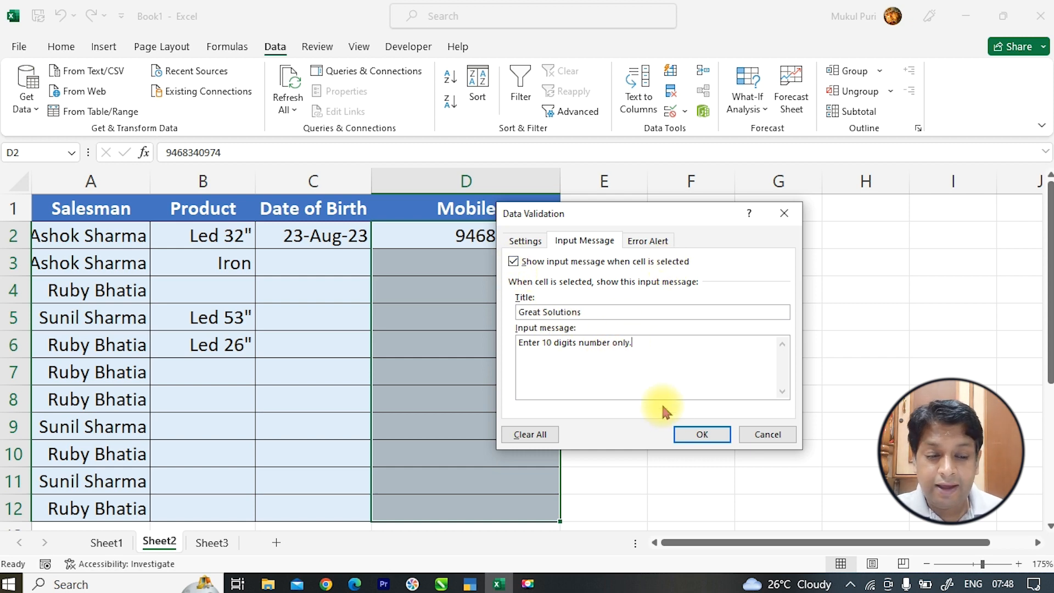
pyautogui.click(697, 433)
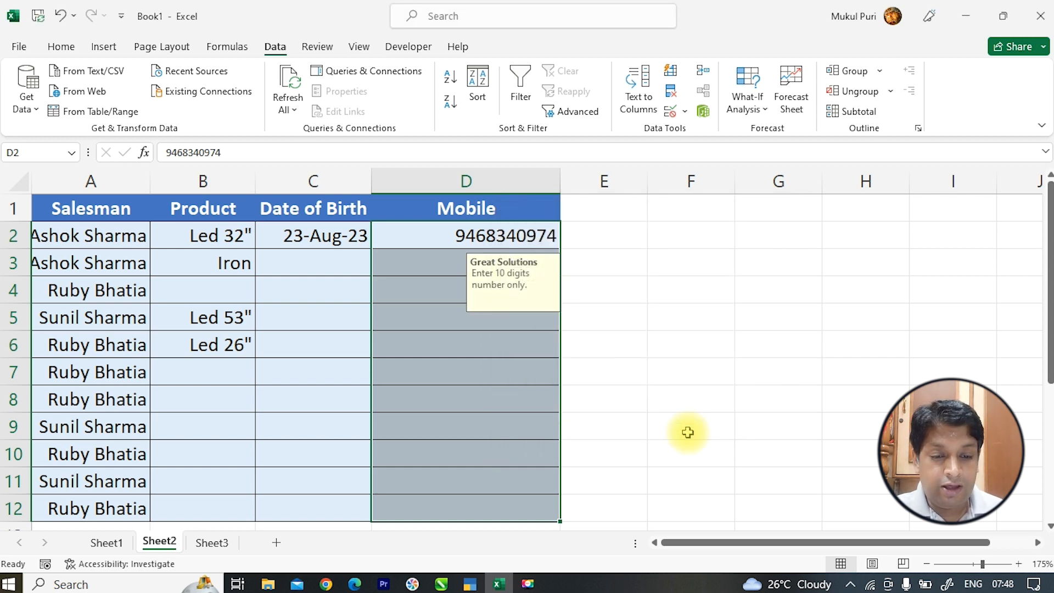
pyautogui.click(486, 430)
pyautogui.click(483, 401)
pyautogui.click(482, 371)
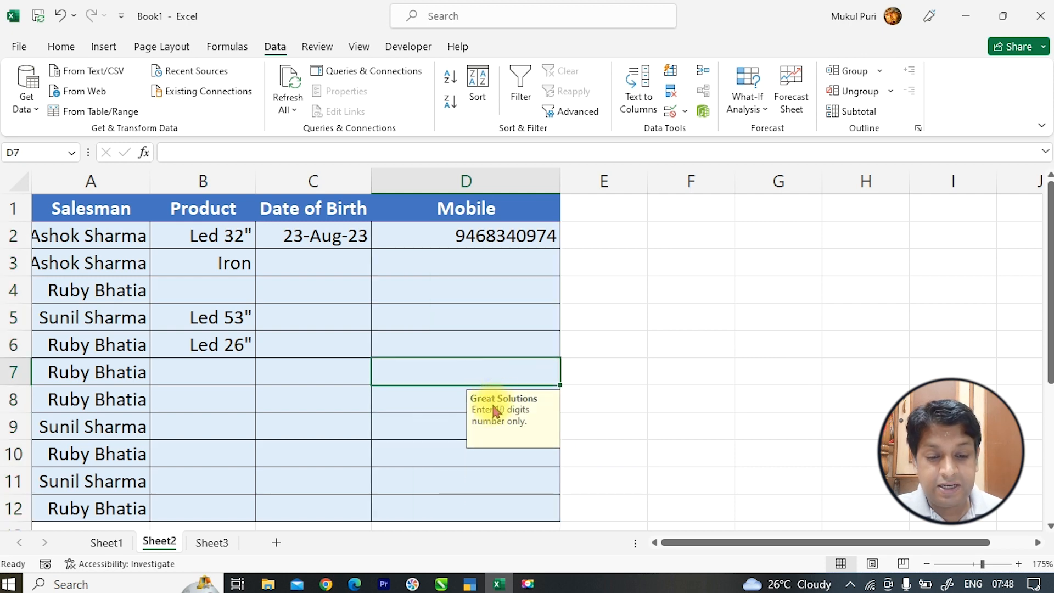
pyautogui.click(482, 349)
pyautogui.click(480, 318)
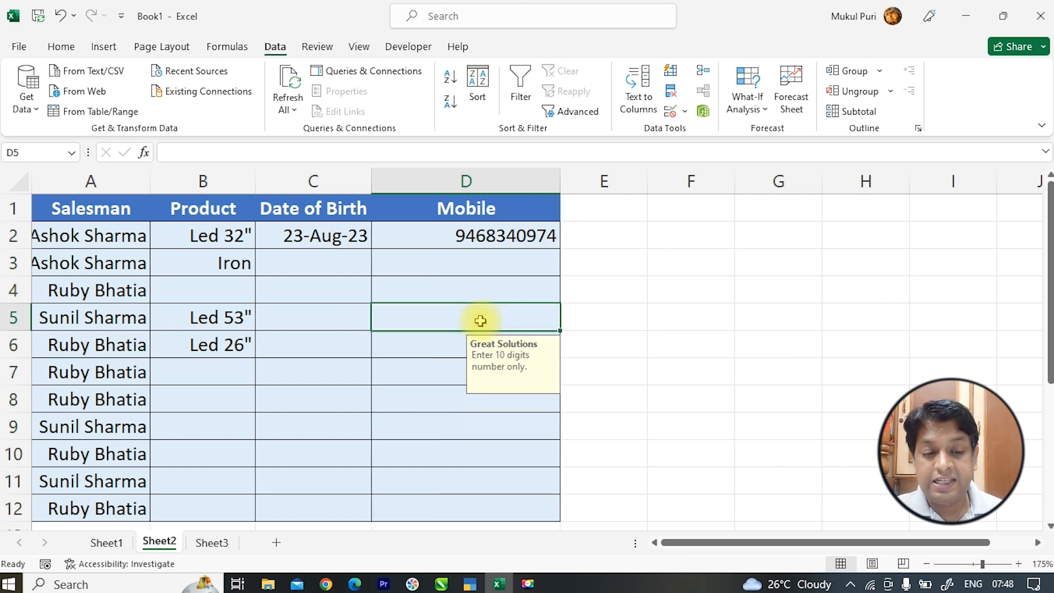
pyautogui.click(597, 293)
pyautogui.click(720, 284)
pyautogui.click(828, 278)
pyautogui.click(869, 261)
pyautogui.click(780, 260)
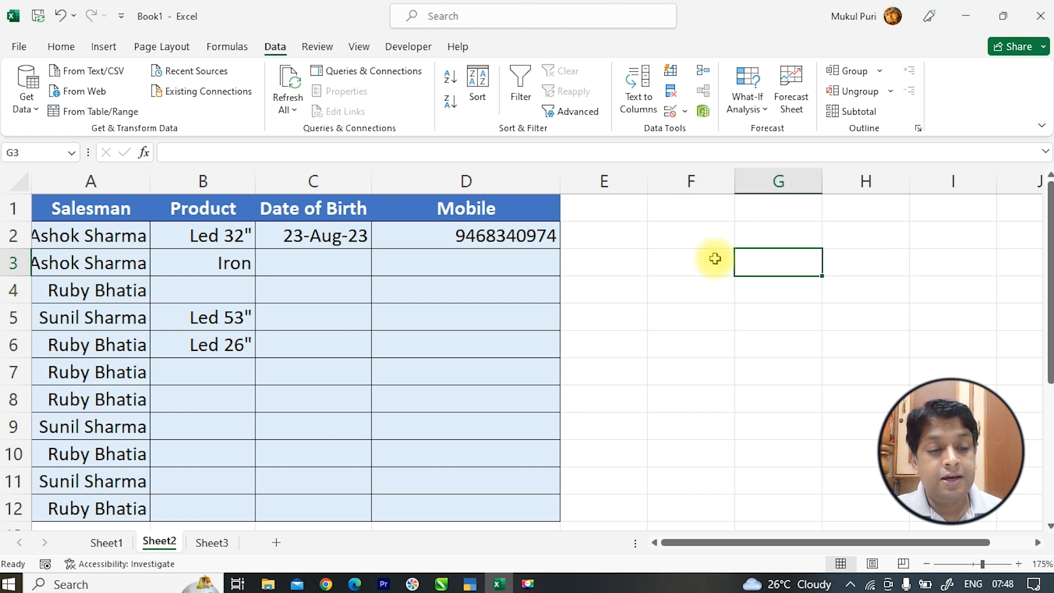
pyautogui.click(713, 261)
pyautogui.click(687, 342)
pyautogui.click(744, 403)
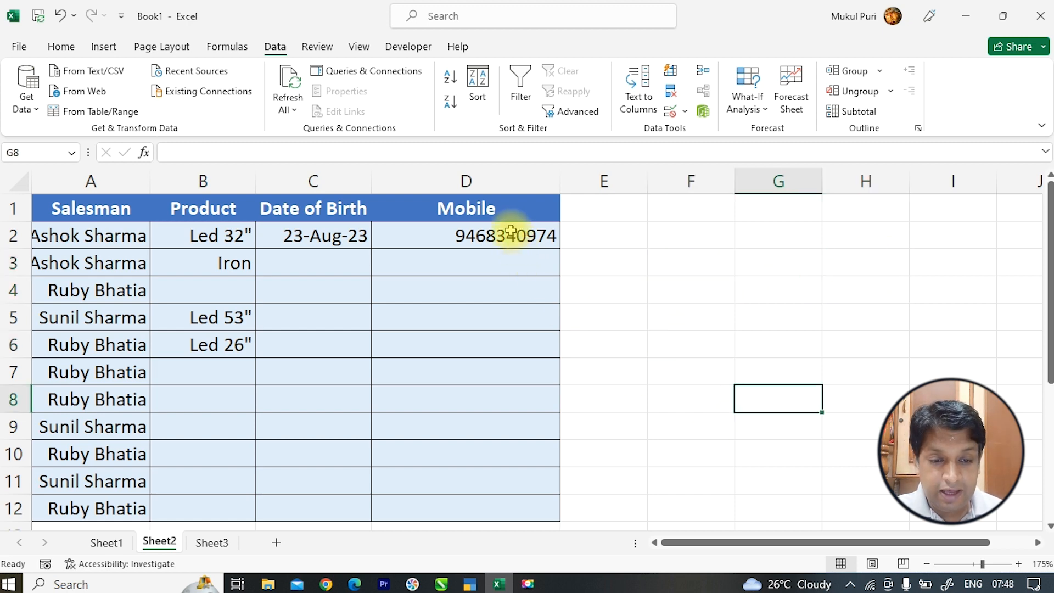
pyautogui.click(499, 505)
pyautogui.click(504, 481)
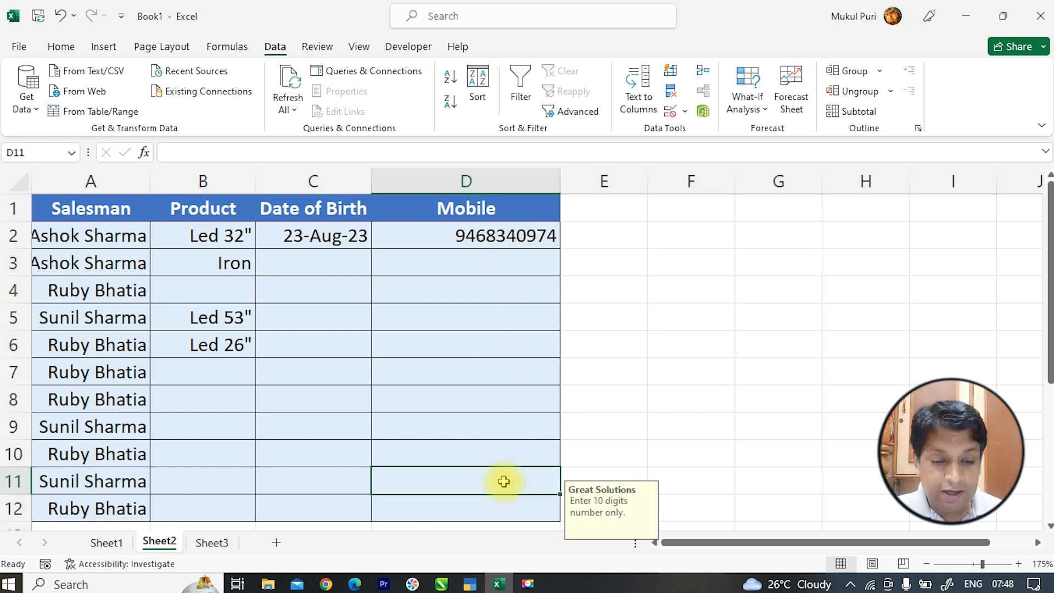
pyautogui.click(503, 451)
pyautogui.click(504, 424)
pyautogui.click(503, 400)
pyautogui.click(504, 364)
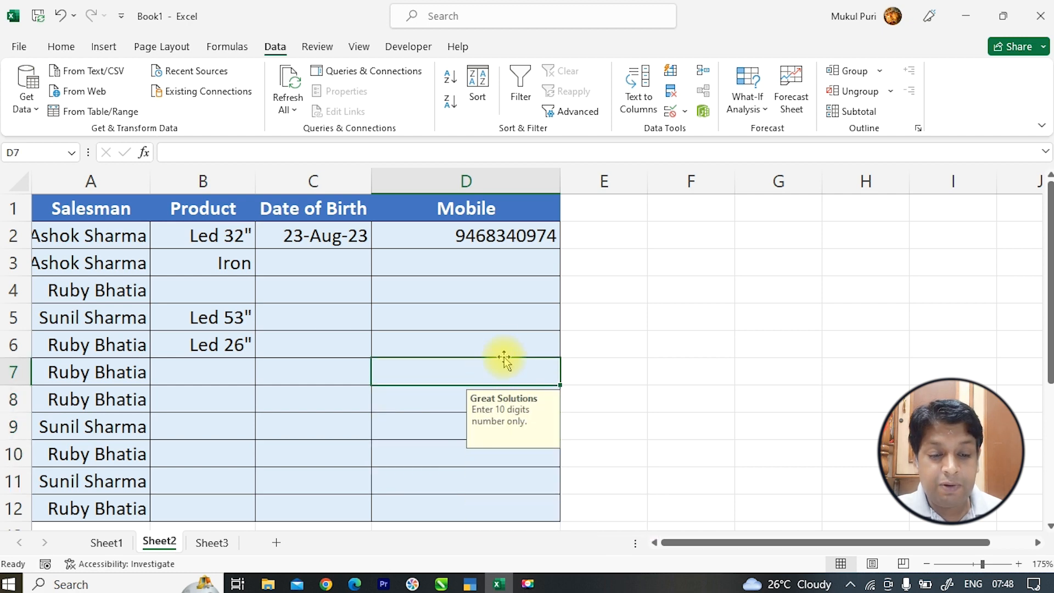
pyautogui.click(501, 336)
pyautogui.click(503, 316)
pyautogui.click(505, 289)
pyautogui.click(504, 263)
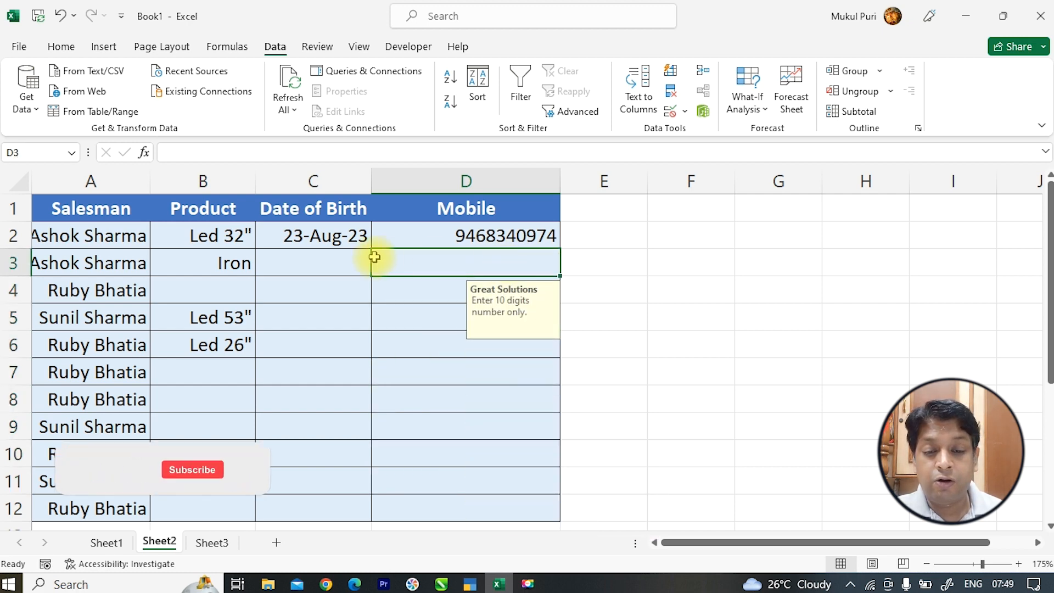
pyautogui.click(369, 262)
pyautogui.click(341, 294)
pyautogui.click(337, 320)
pyautogui.click(335, 372)
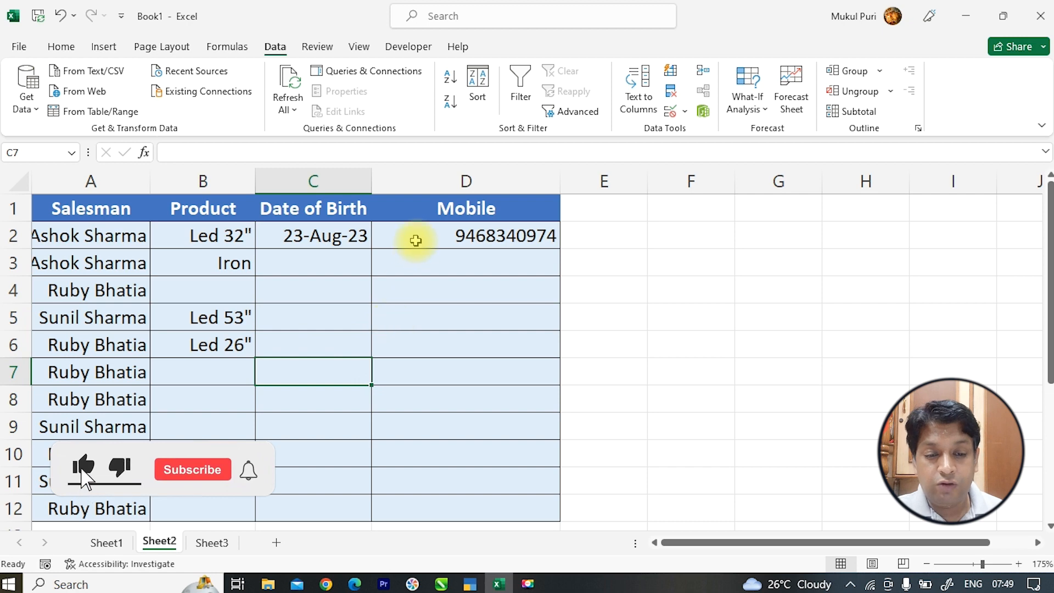
pyautogui.moveTo(416, 241); pyautogui.dragTo(412, 513)
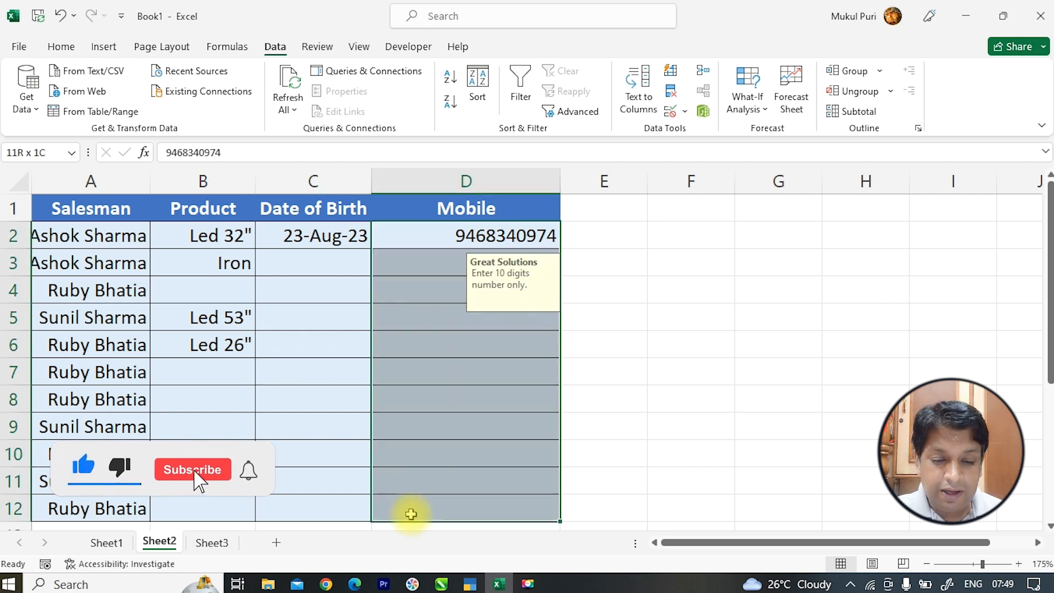
pyautogui.click(670, 112)
pyautogui.click(555, 263)
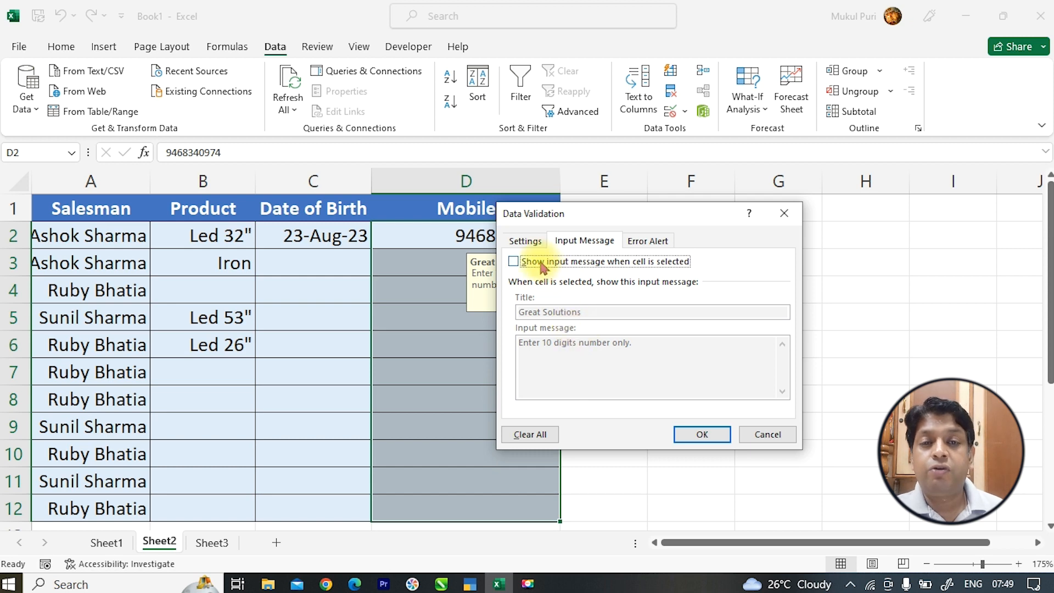
pyautogui.click(687, 432)
pyautogui.click(481, 373)
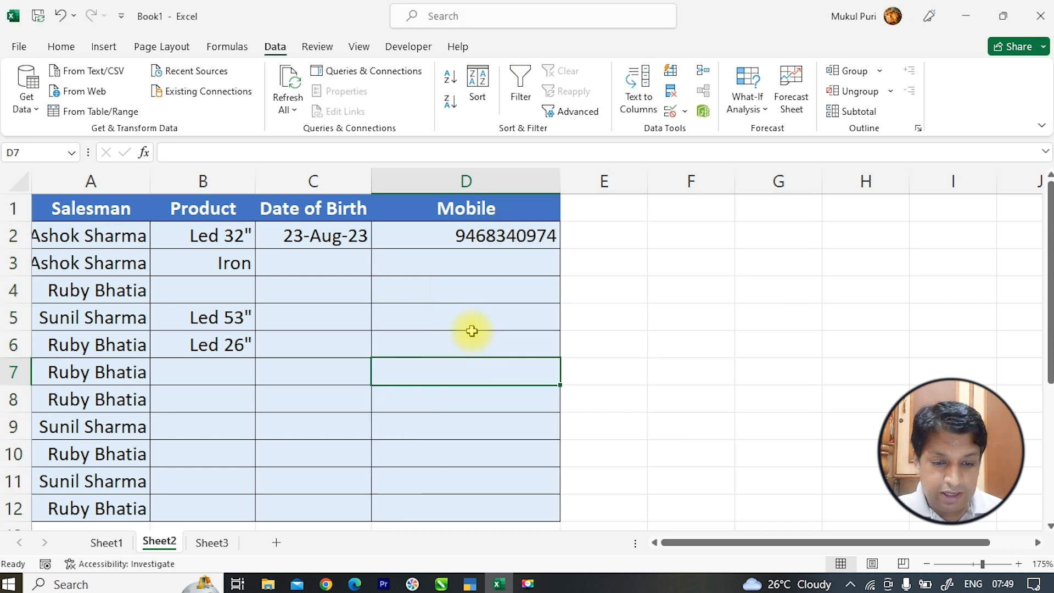
pyautogui.moveTo(477, 236); pyautogui.dragTo(473, 504)
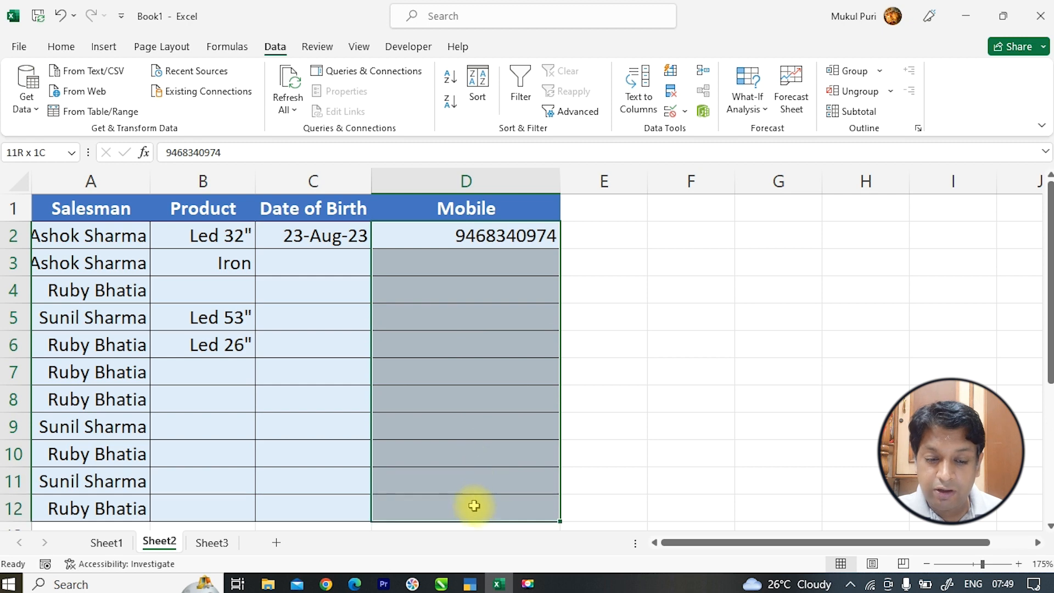
pyautogui.click(670, 113)
pyautogui.click(514, 261)
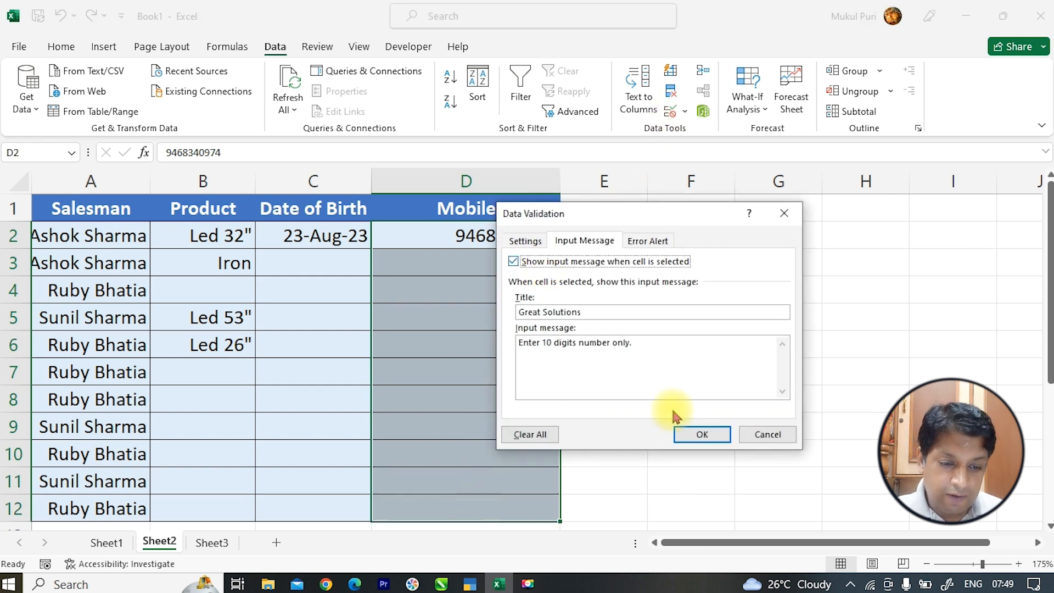
pyautogui.click(702, 434)
pyautogui.click(443, 320)
pyautogui.click(453, 417)
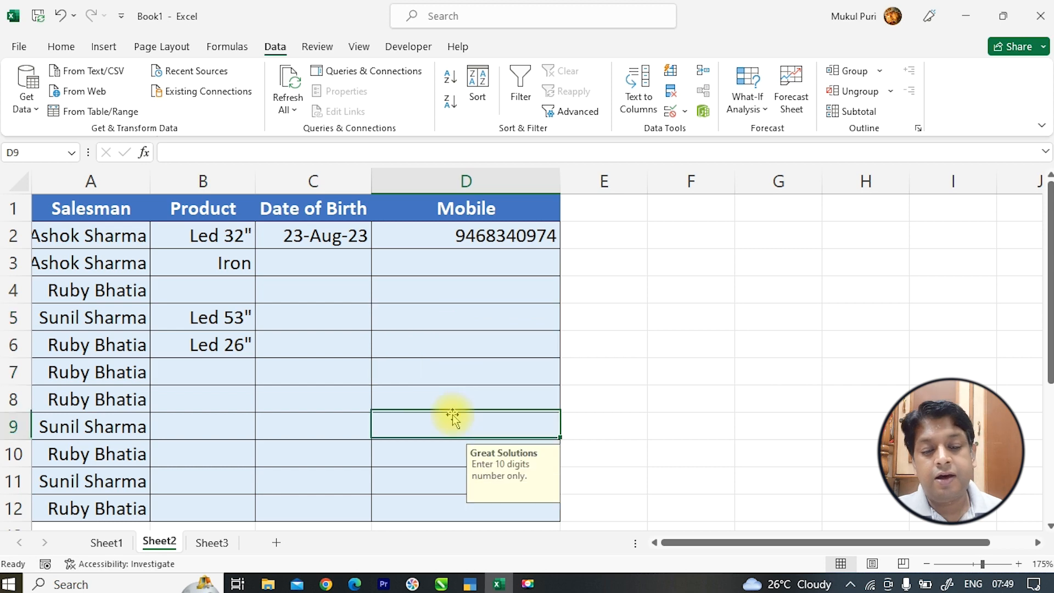
pyautogui.press('Down')
pyautogui.click(466, 296)
pyautogui.press('Up')
pyautogui.click(451, 403)
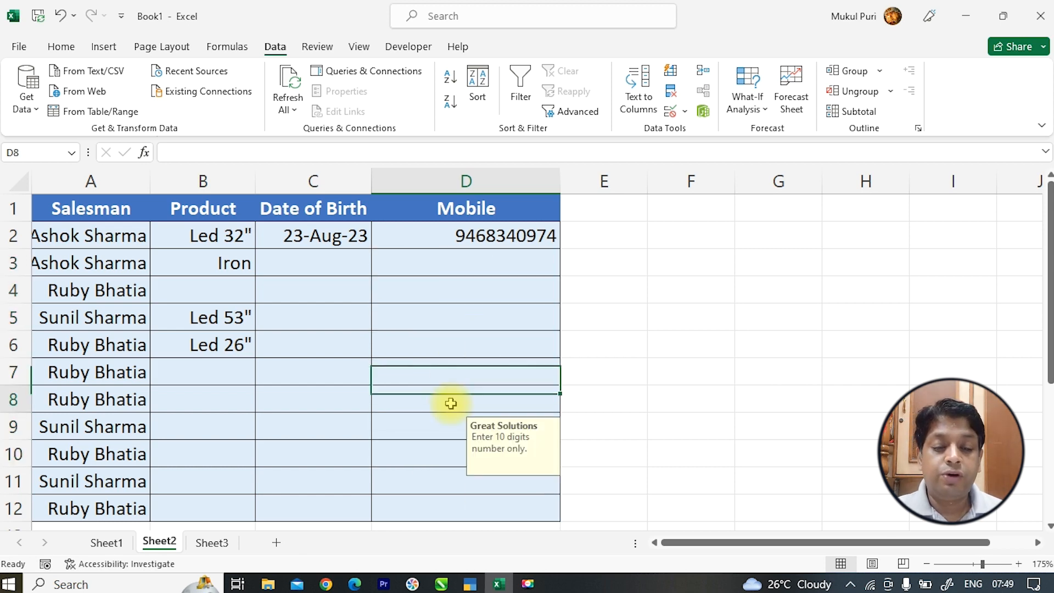
pyautogui.click(463, 374)
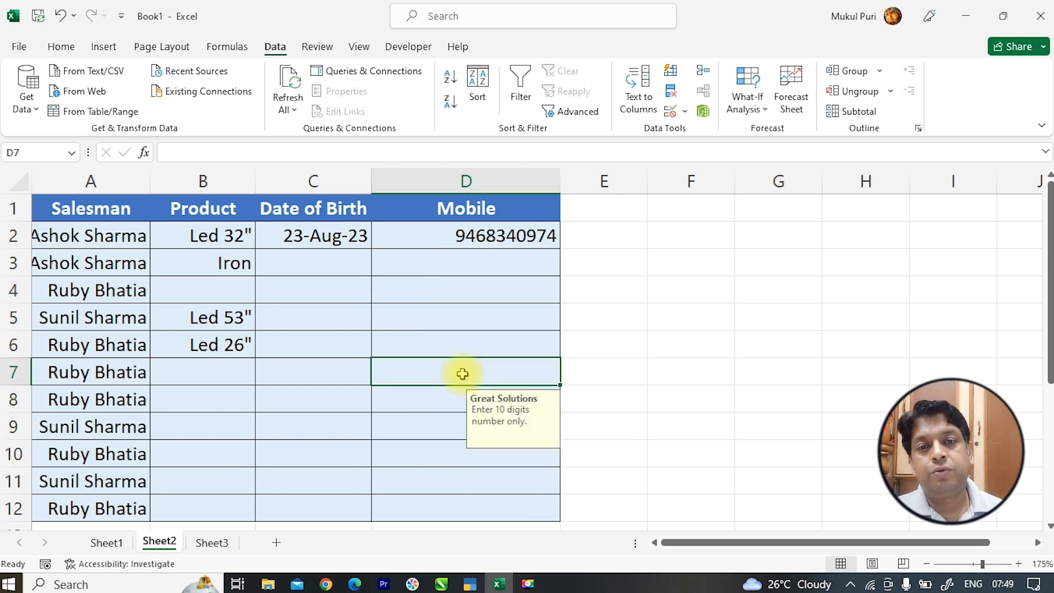